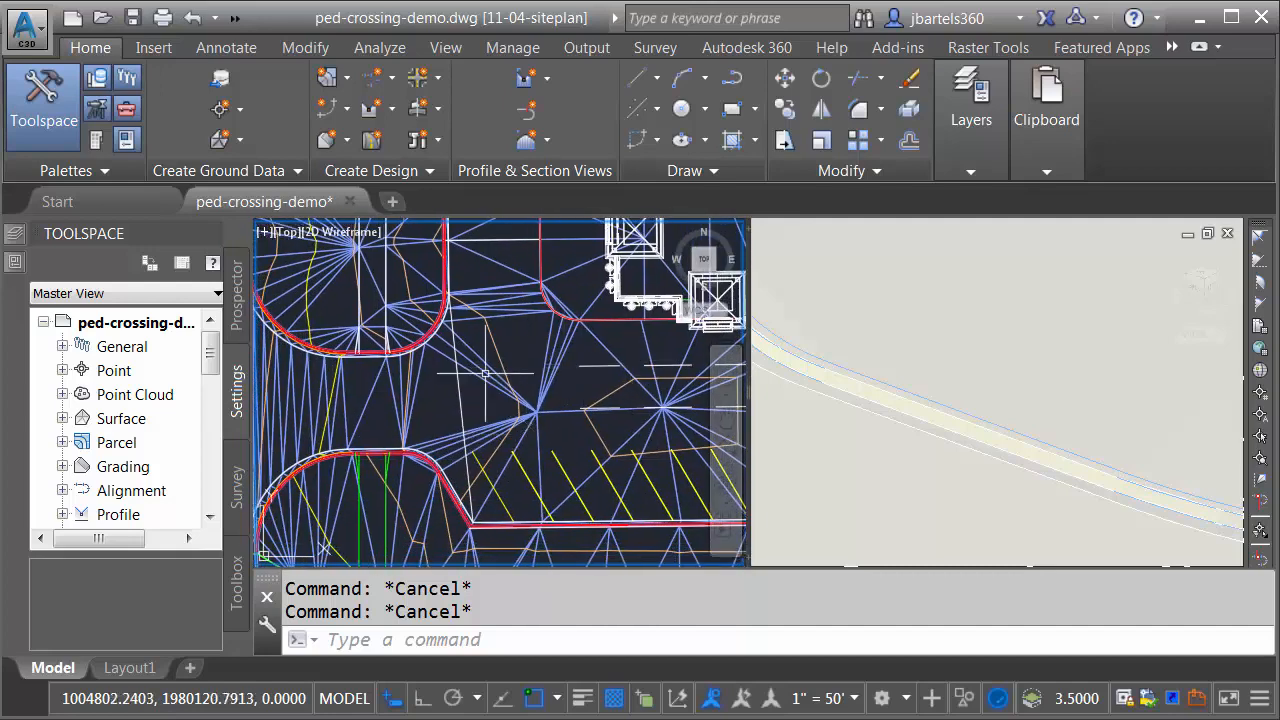
# Step: Inspect the parking lot surface around the curb islands in 3D with the Object Viewer, orbiting and zooming in on the facing island ends
pyautogui.scroll(3, 484, 365)
pyautogui.click(484, 365)
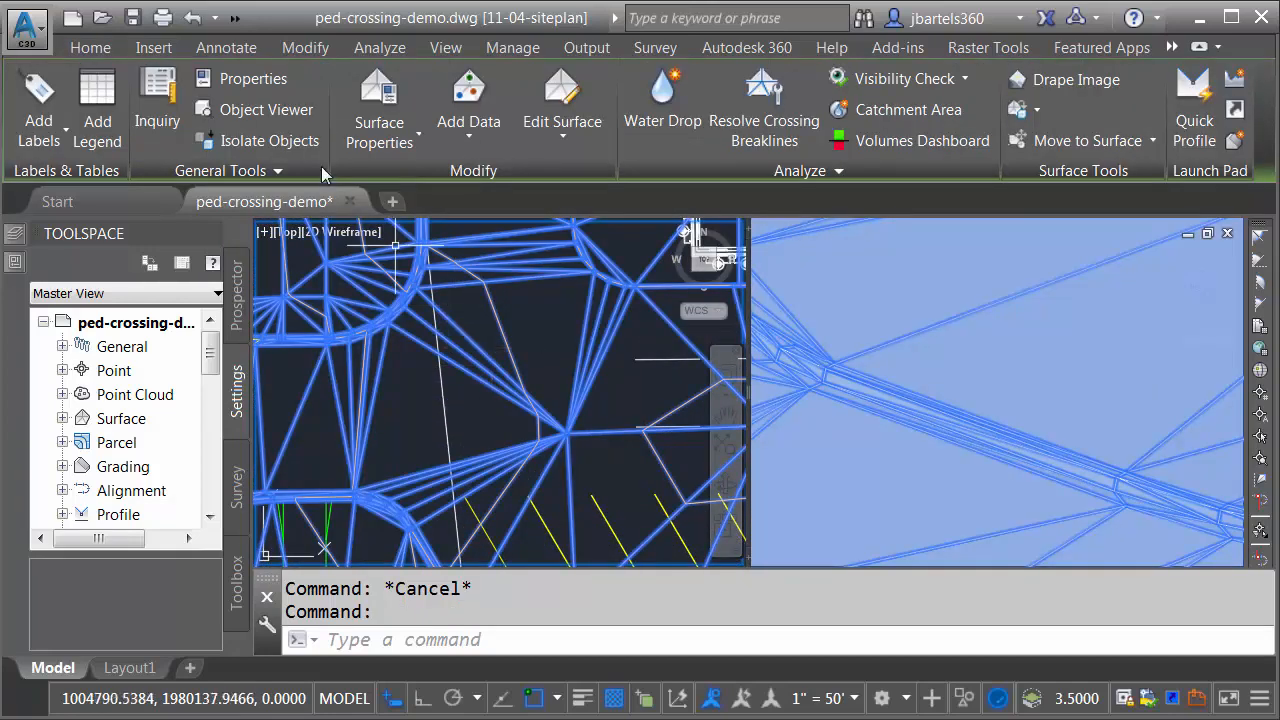
pyautogui.click(281, 108)
pyautogui.moveTo(648, 308); pyautogui.dragTo(603, 426)
pyautogui.scroll(5, 583, 451)
pyautogui.moveTo(583, 487); pyautogui.dragTo(643, 382, button='middle')
pyautogui.scroll(2, 614, 417)
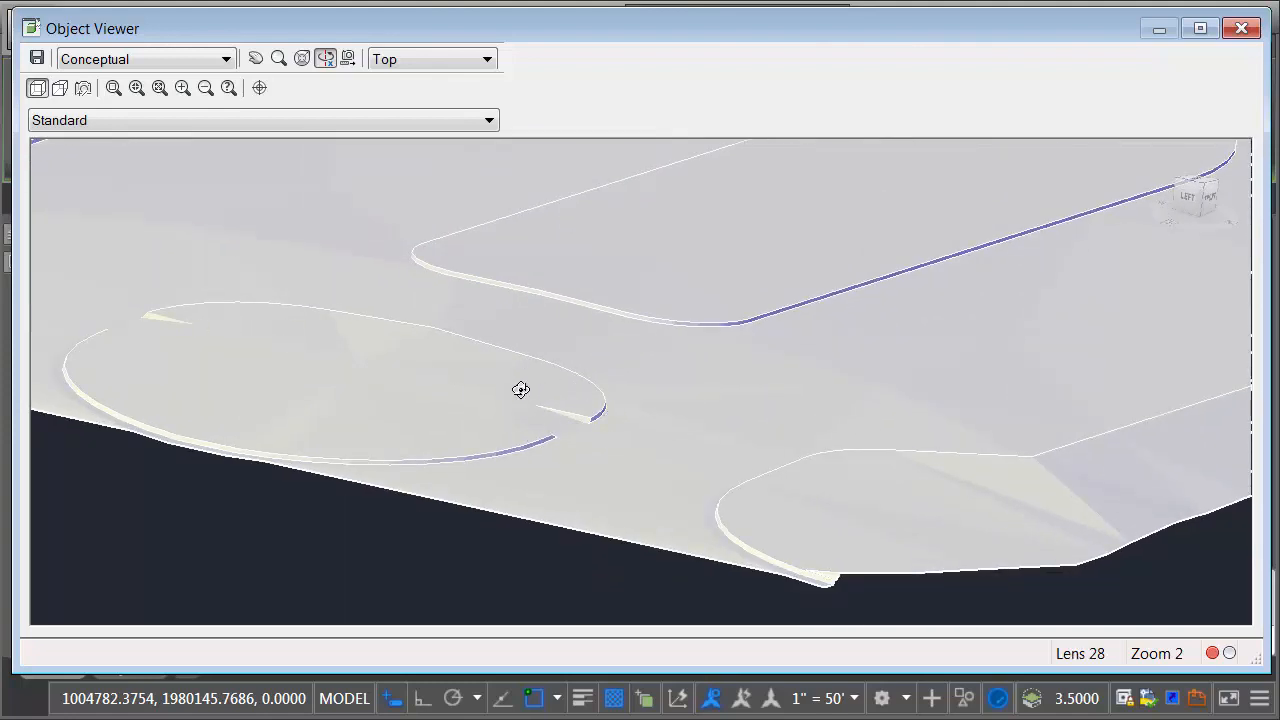
pyautogui.scroll(2, 549, 442)
pyautogui.moveTo(566, 466); pyautogui.dragTo(552, 422, button='middle')
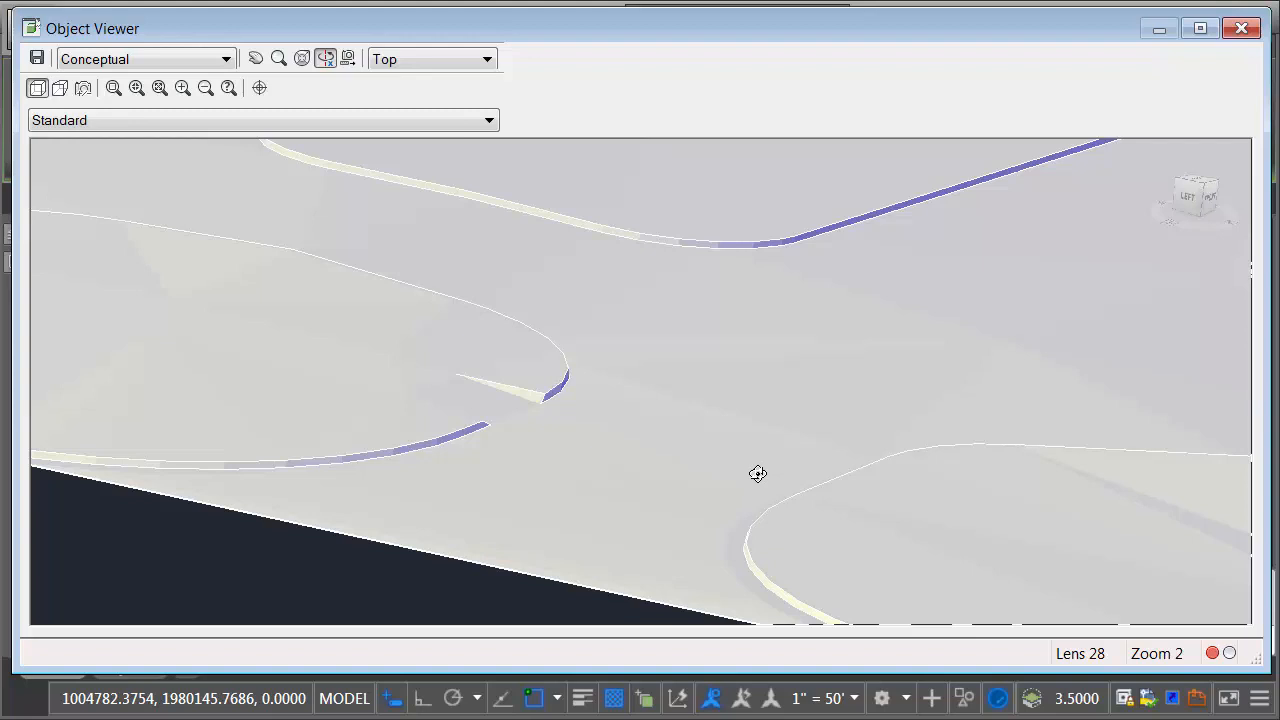
pyautogui.click(1241, 29)
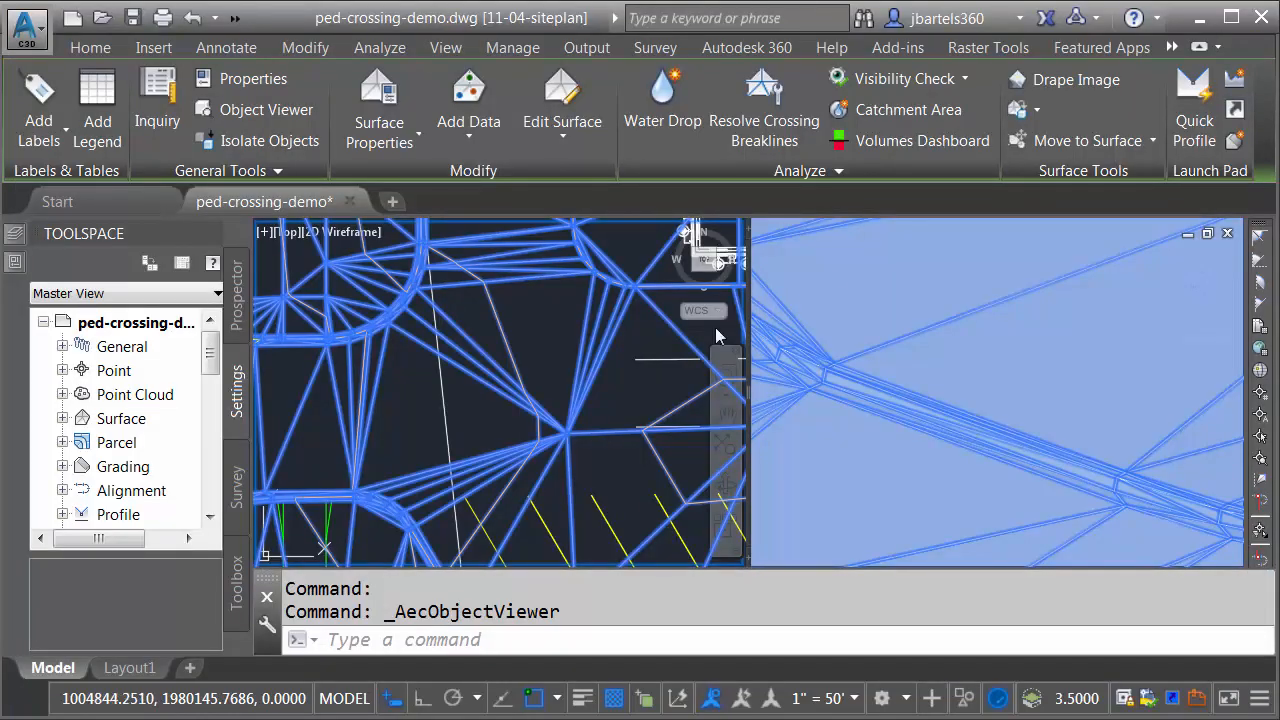
pyautogui.press('Escape')
pyautogui.press('Escape')
# Step: Identify the feature lines that make up the lower island's curb and gutter by selecting them one by one, then clear the selection
pyautogui.moveTo(438, 464); pyautogui.dragTo(593, 315, button='middle')
pyautogui.scroll(4, 463, 374)
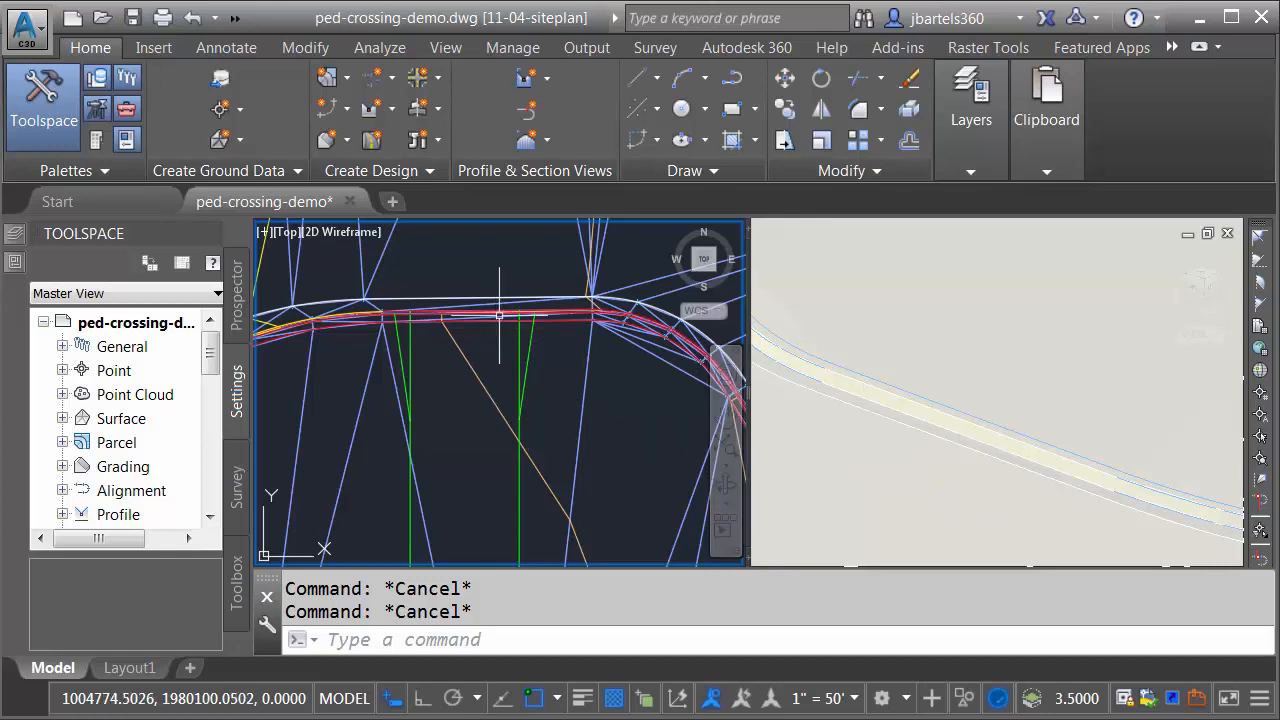
pyautogui.scroll(5, 509, 297)
pyautogui.moveTo(509, 297)
pyautogui.mouseDown(button='middle')
pyautogui.moveTo(429, 354)
pyautogui.moveTo(411, 352)
pyautogui.mouseUp(button='middle')
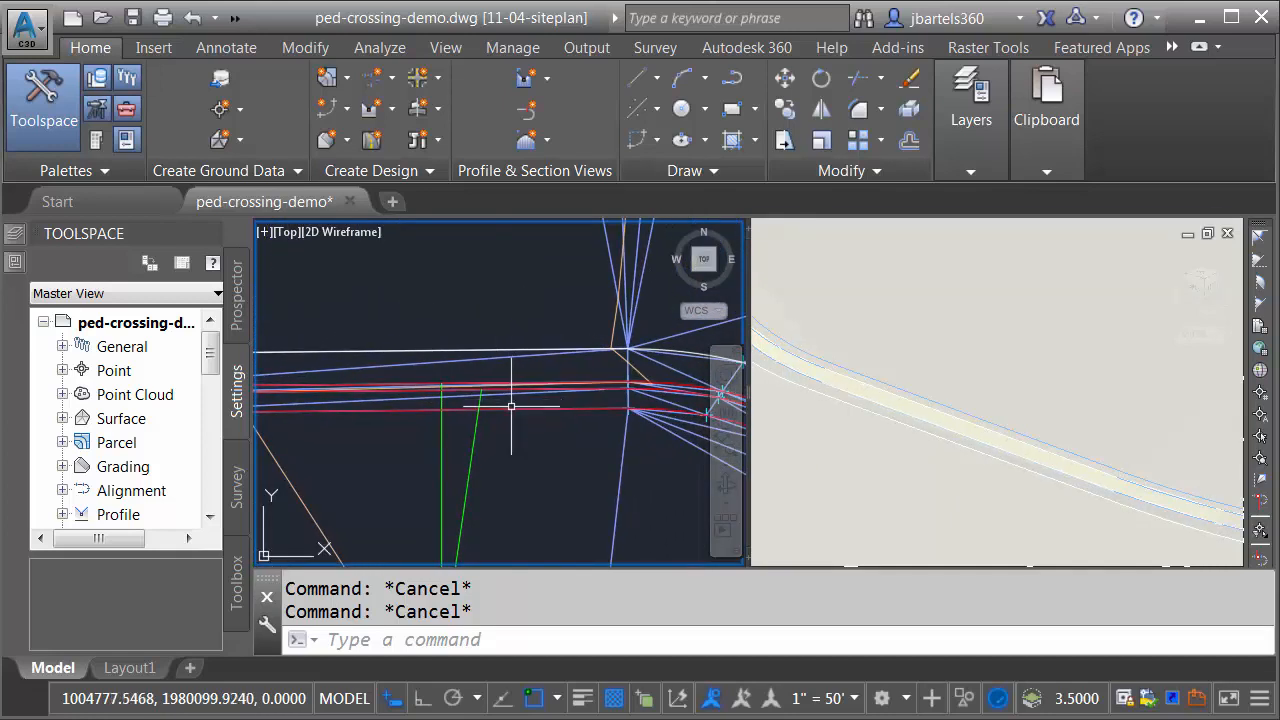
pyautogui.click(511, 407)
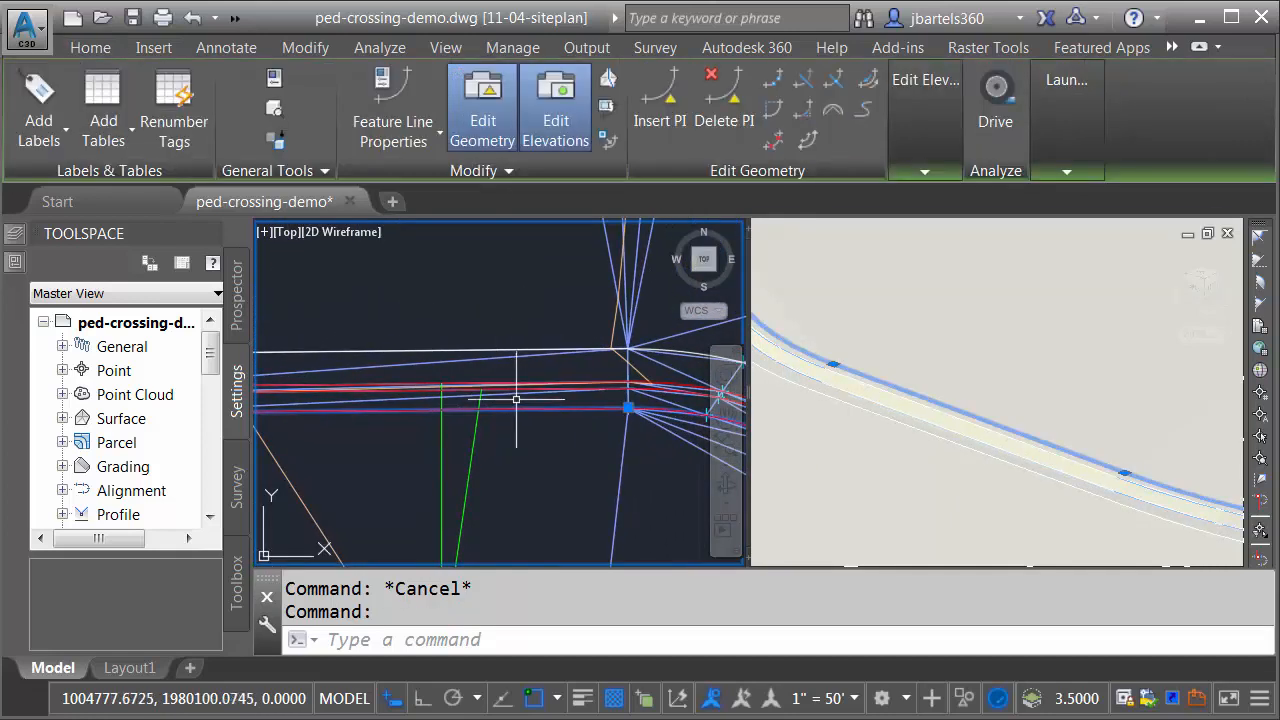
pyautogui.scroll(2, 516, 399)
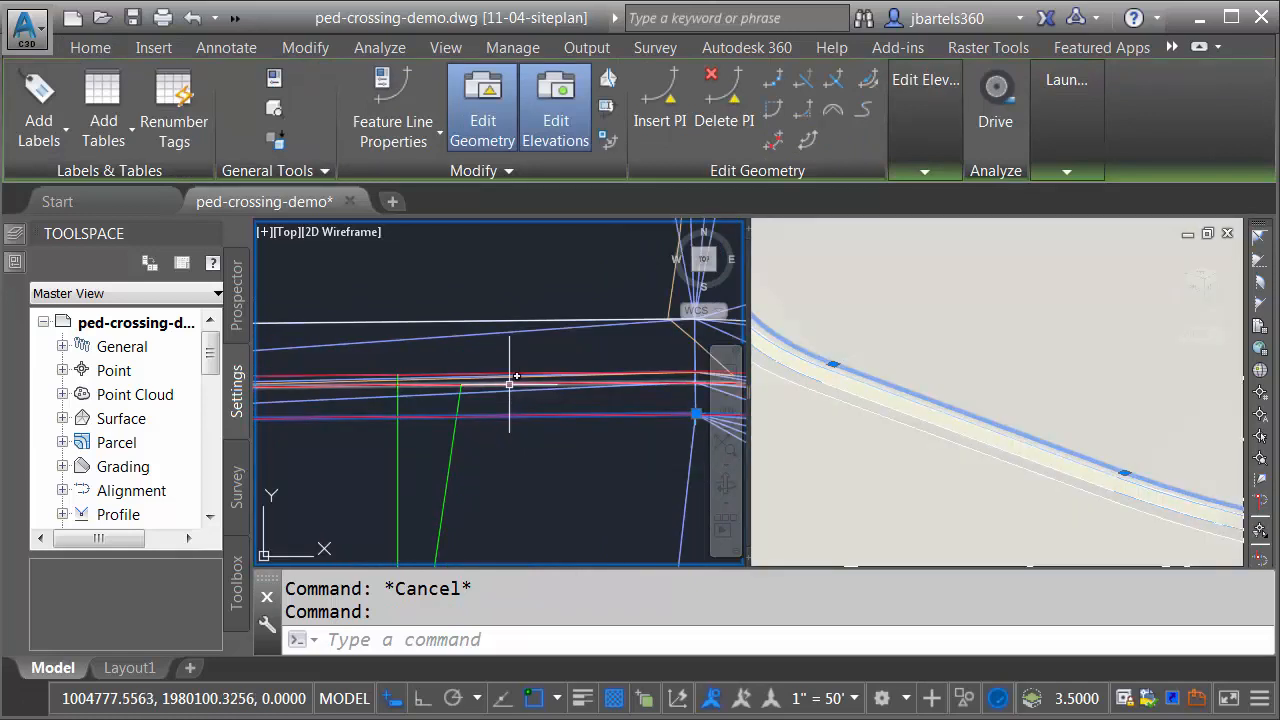
pyautogui.click(516, 379)
pyautogui.click(516, 370)
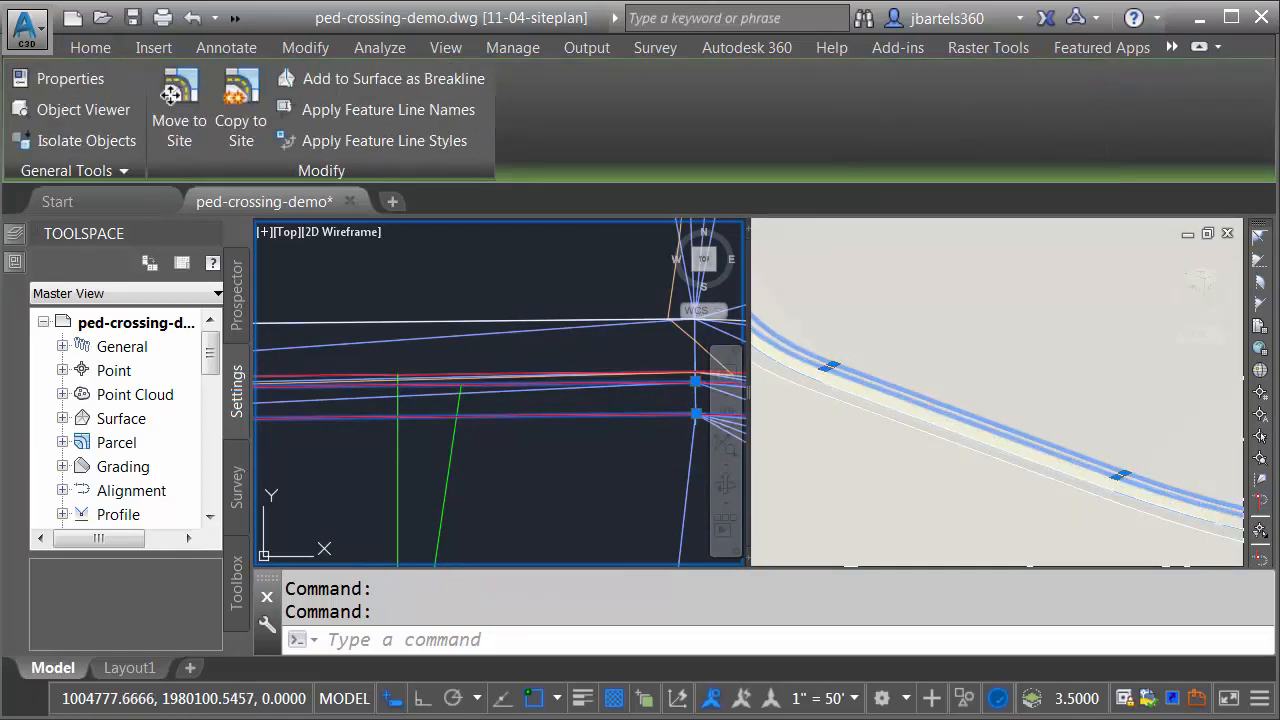
pyautogui.click(500, 321)
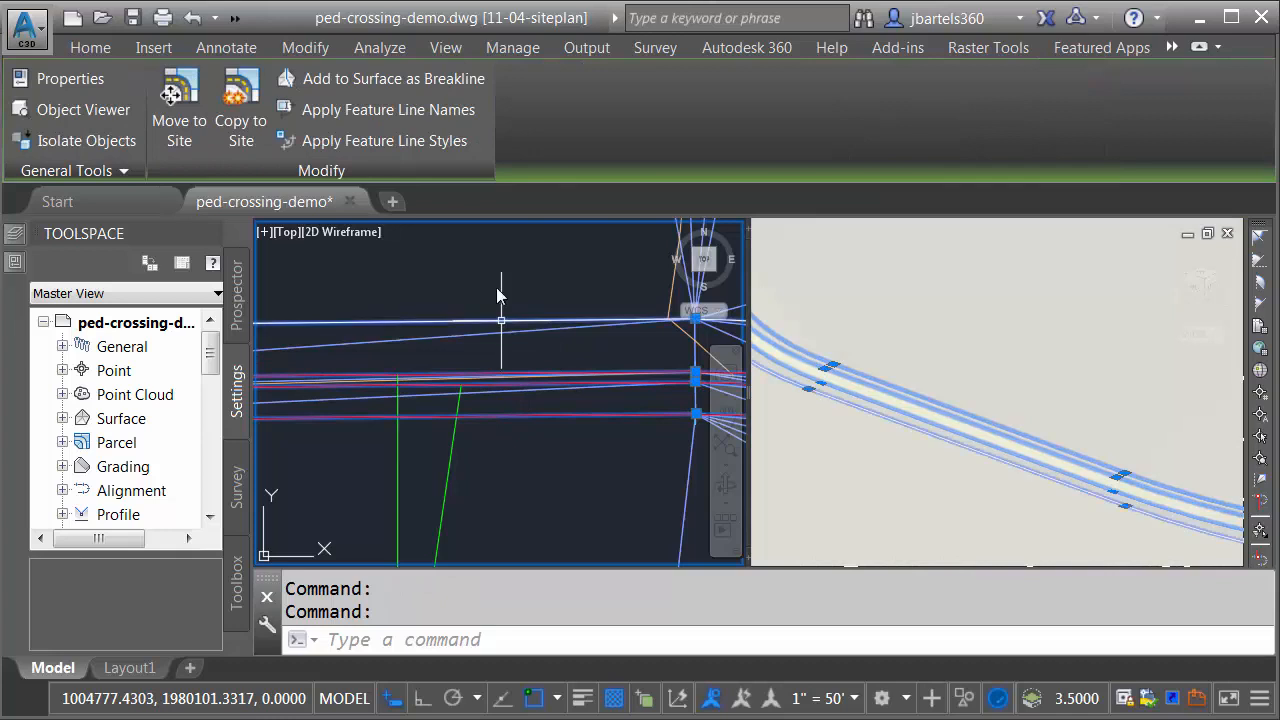
pyautogui.press('Escape')
pyautogui.press('Escape')
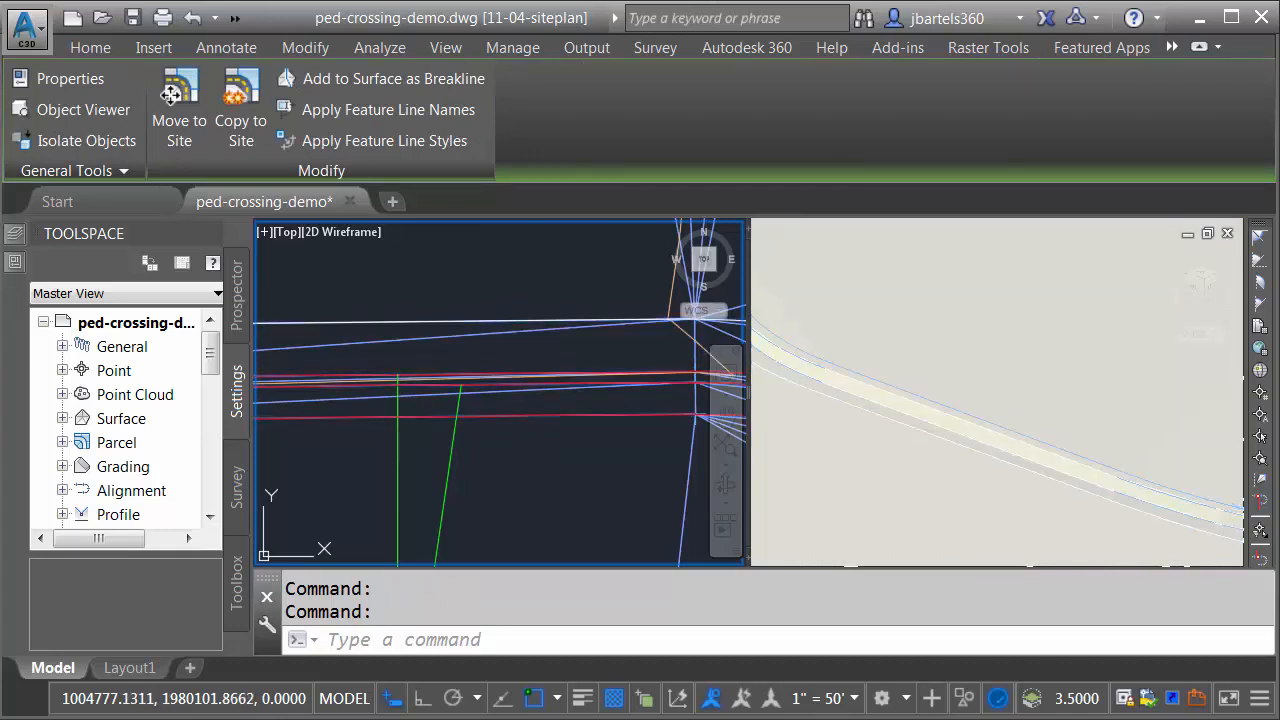
# Step: Check the P-lot surface elevation between the two green crossing lines behind the curb
pyautogui.scroll(-2, 494, 308)
pyautogui.scroll(-4, 494, 308)
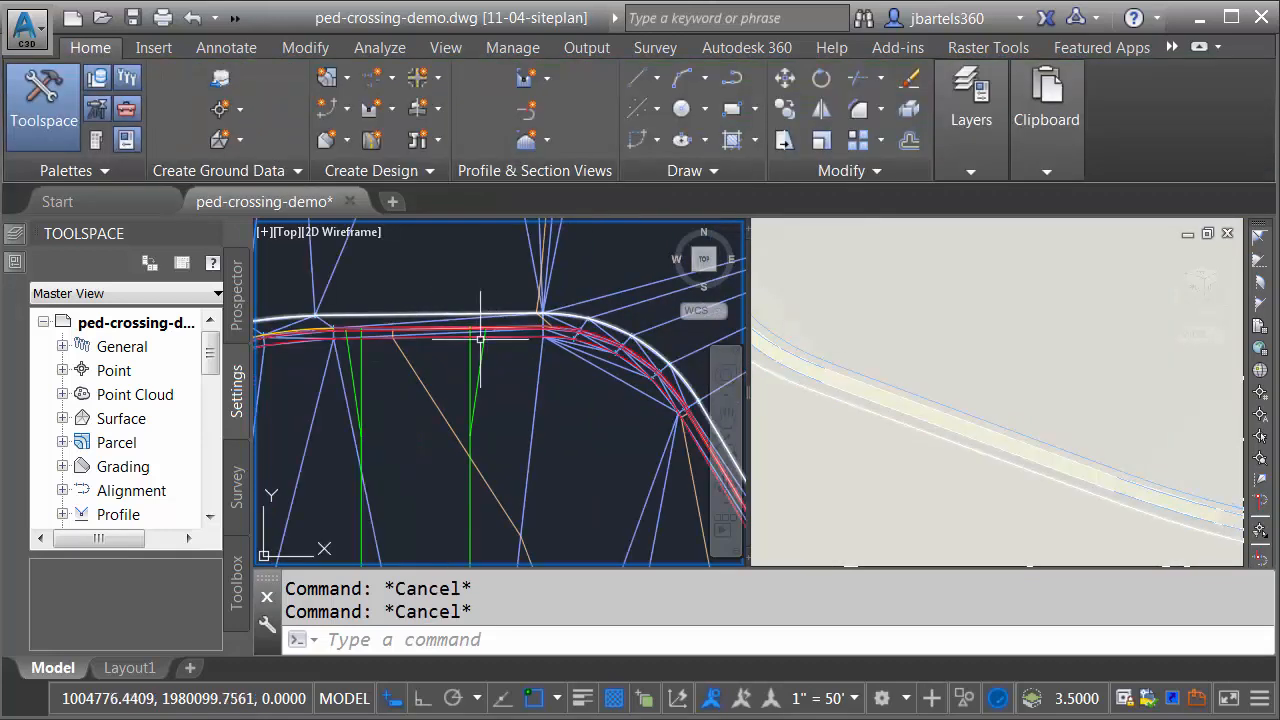
pyautogui.moveTo(471, 396); pyautogui.dragTo(517, 338, button='middle')
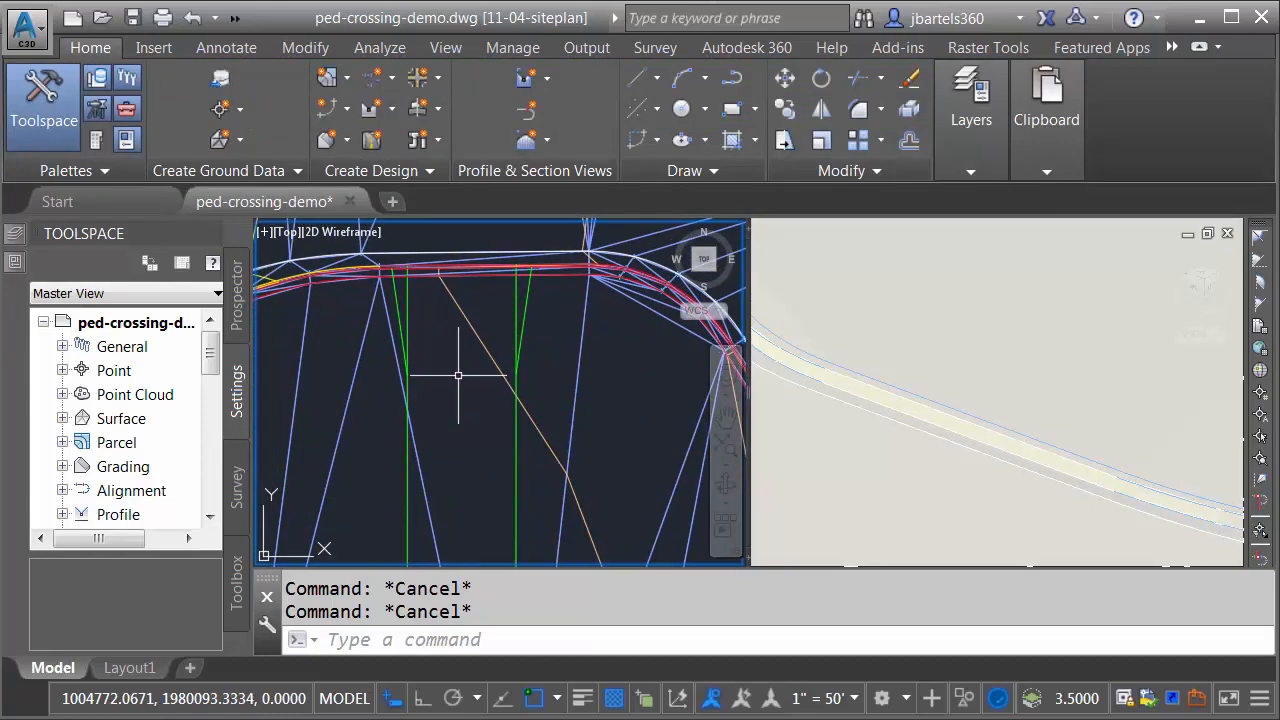
pyautogui.moveTo(457, 375)
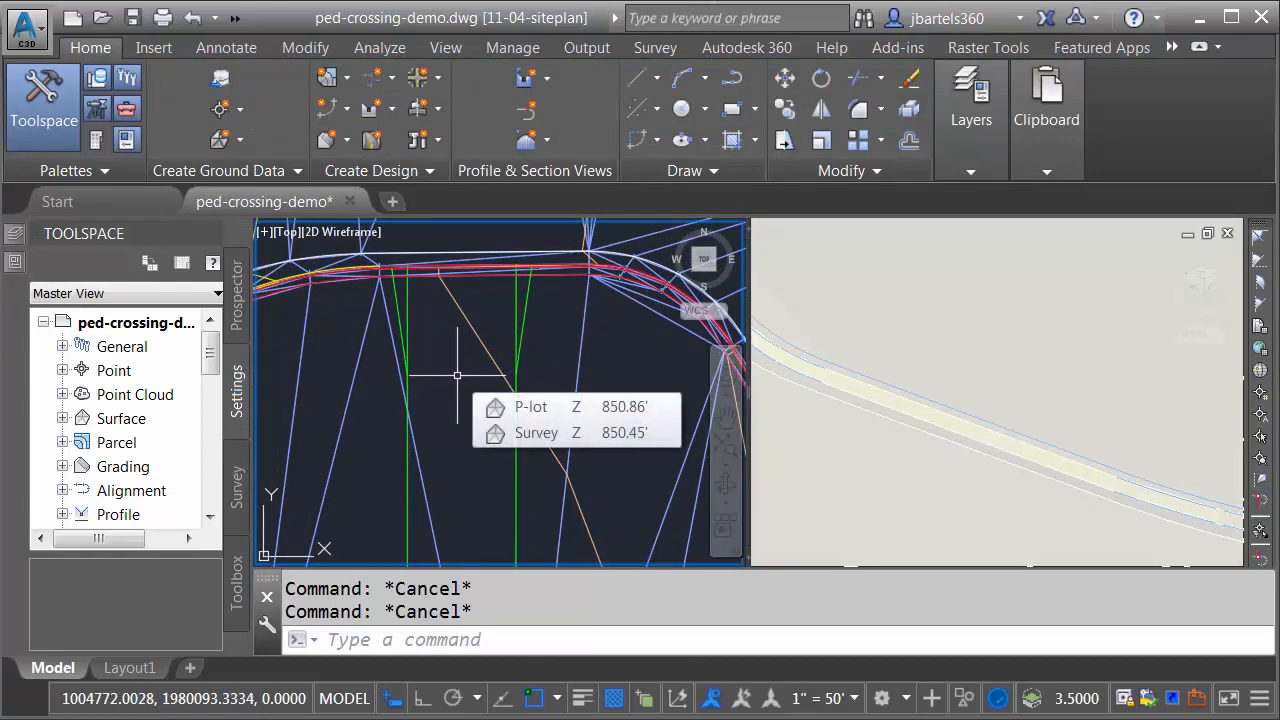
pyautogui.moveTo(476, 334)
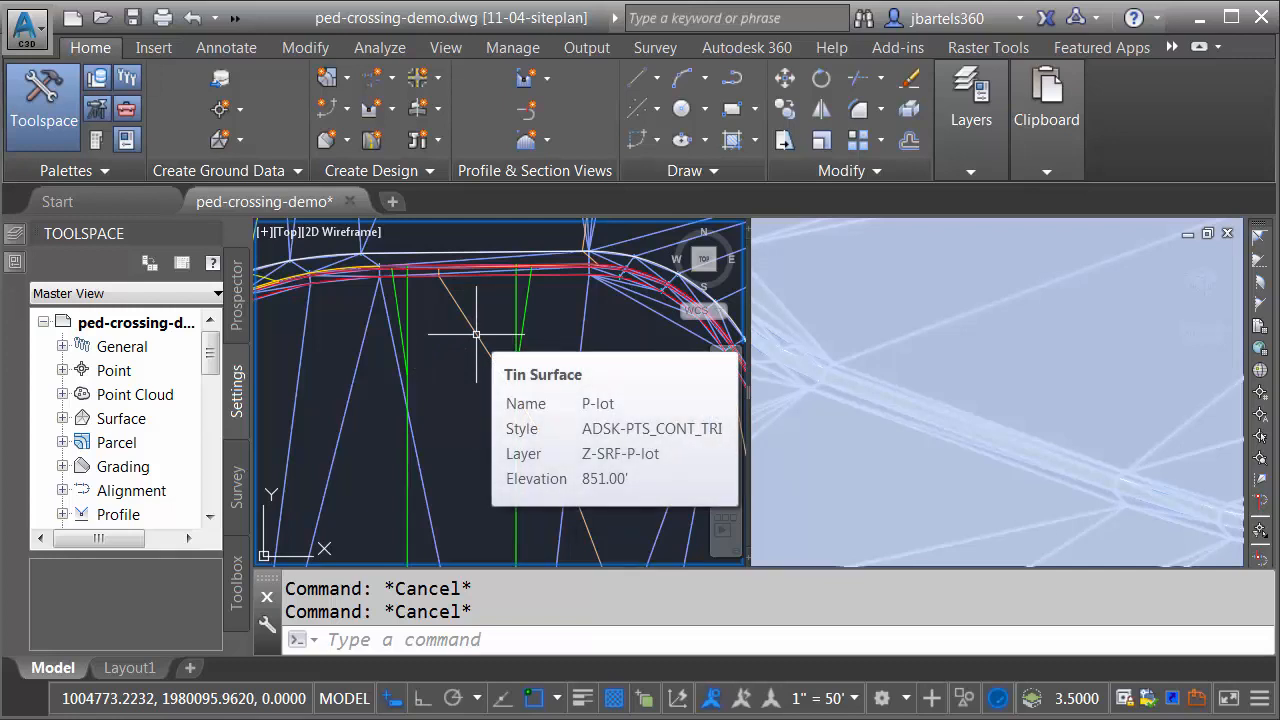
# Step: Select two of the island's curb feature lines and review their style and site in the Properties palette
pyautogui.moveTo(543, 320); pyautogui.dragTo(514, 355, button='middle')
pyautogui.scroll(3, 521, 294)
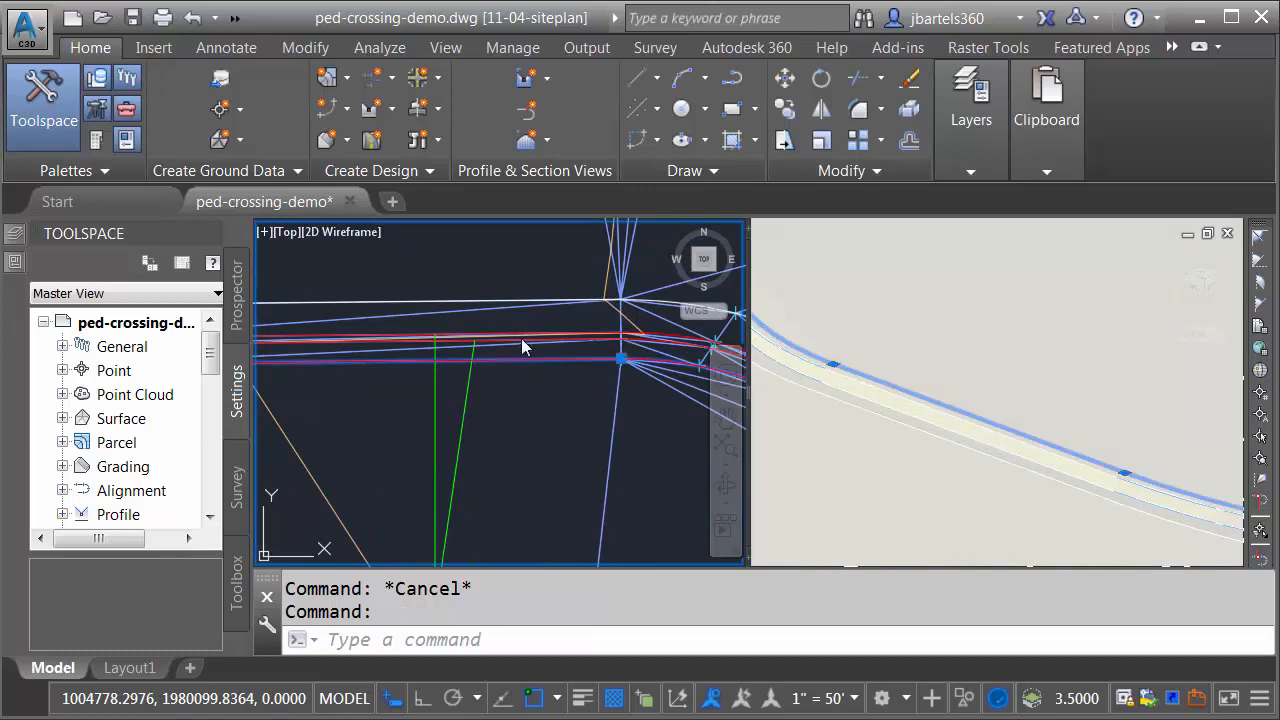
pyautogui.click(517, 337)
pyautogui.click(380, 309)
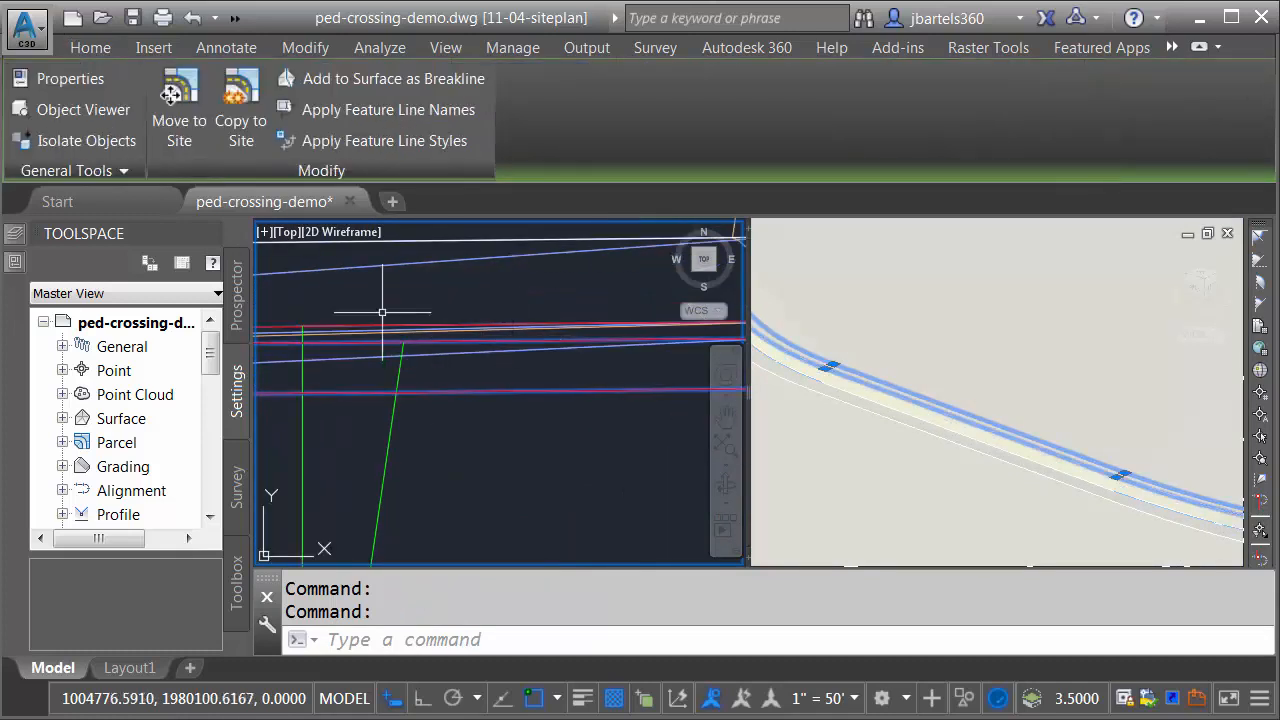
pyautogui.click(17, 262)
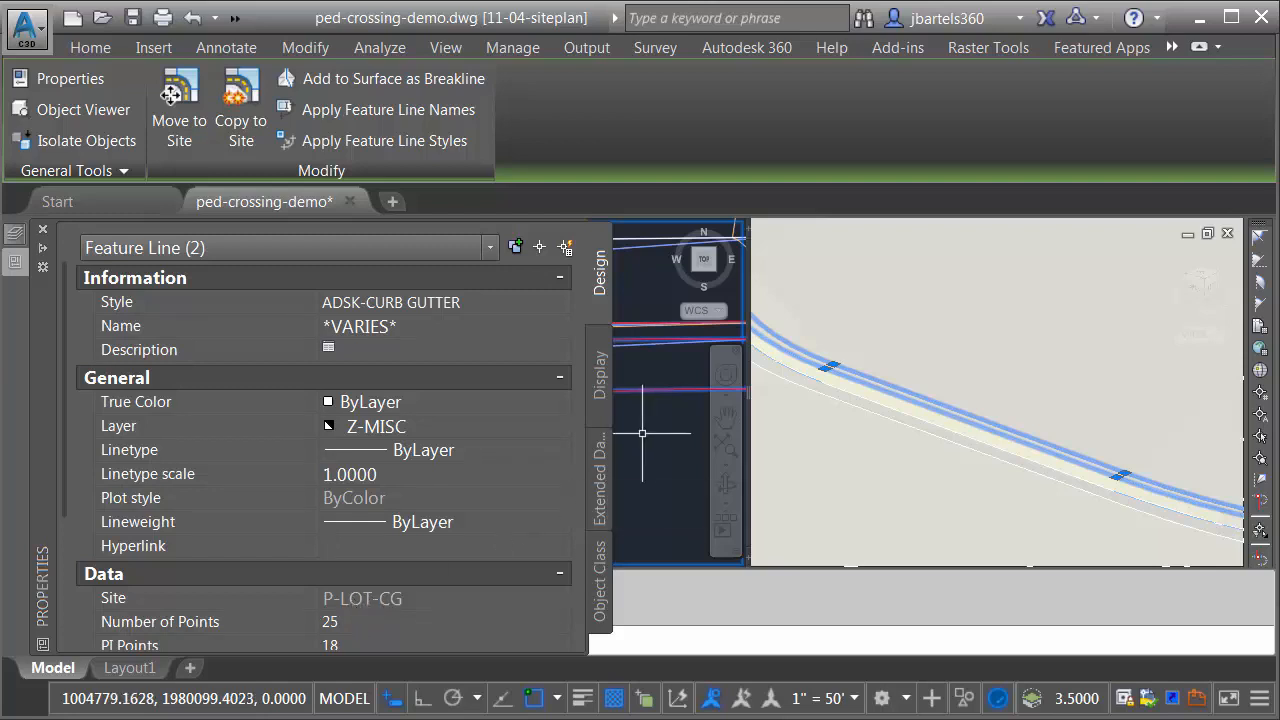
pyautogui.hotkey('ctrl', '1')
pyautogui.press('Escape')
pyautogui.press('Escape')
pyautogui.scroll(-3, 503, 416)
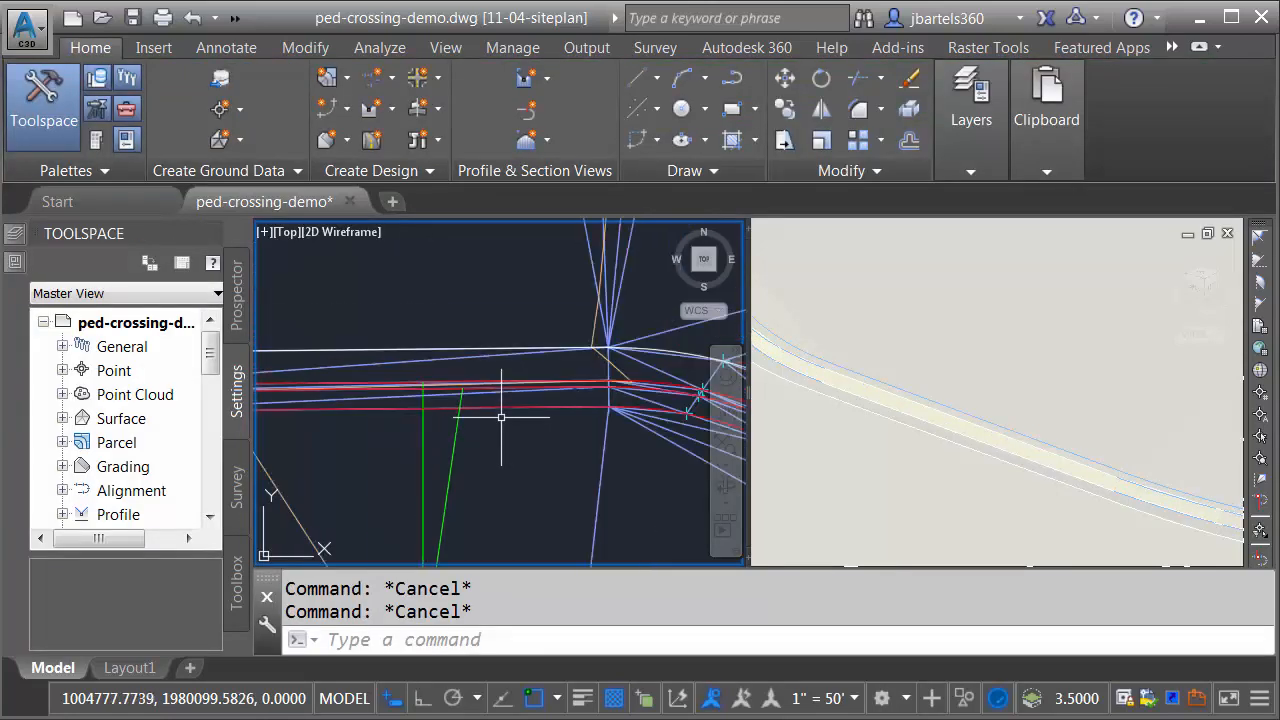
# Step: Examine where the west straight green crossing line ends by selecting the curb feature line it meets
pyautogui.moveTo(503, 416)
pyautogui.mouseDown(button='middle')
pyautogui.moveTo(580, 409)
pyautogui.moveTo(621, 359)
pyautogui.mouseUp(button='middle')
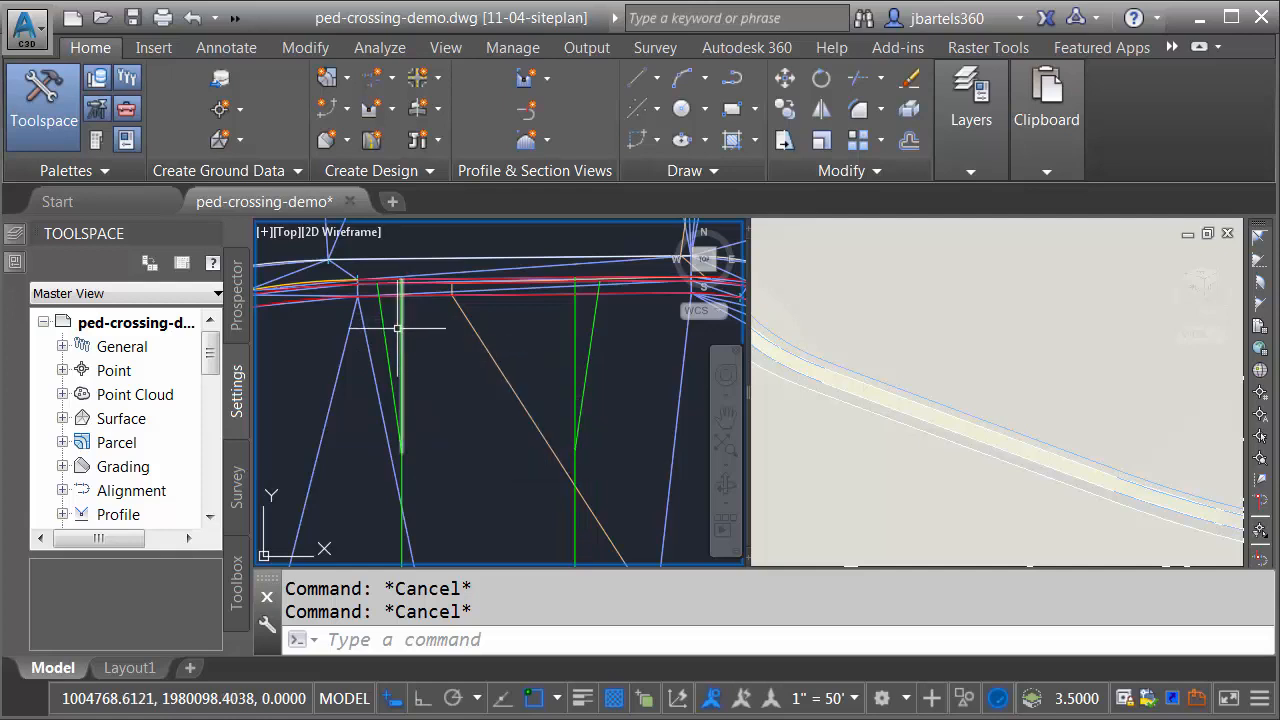
pyautogui.moveTo(386, 333)
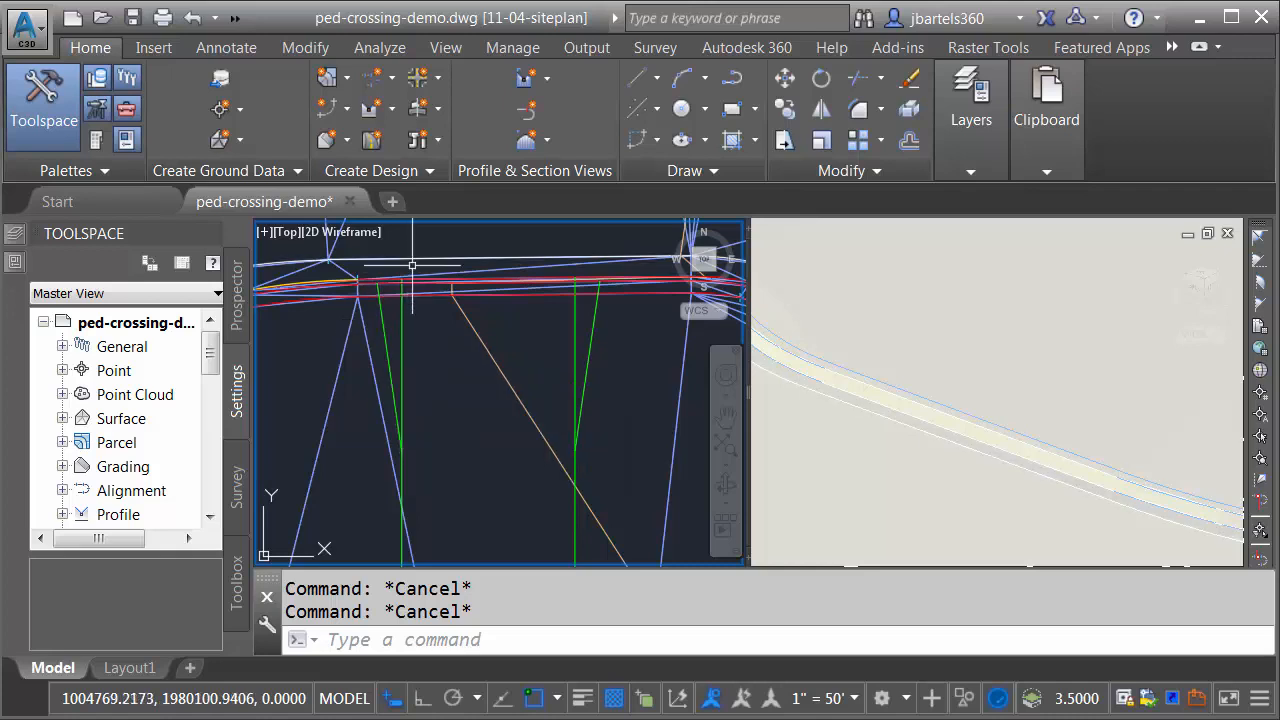
pyautogui.scroll(3, 410, 300)
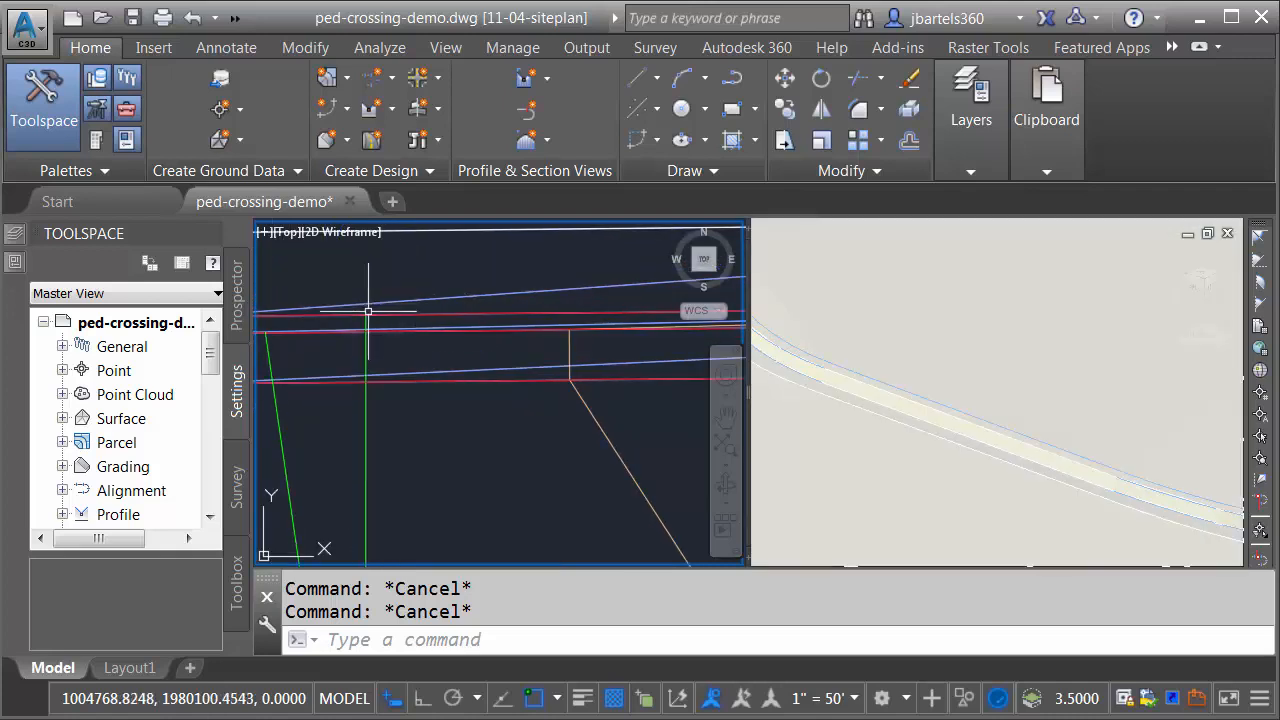
pyautogui.scroll(2, 363, 322)
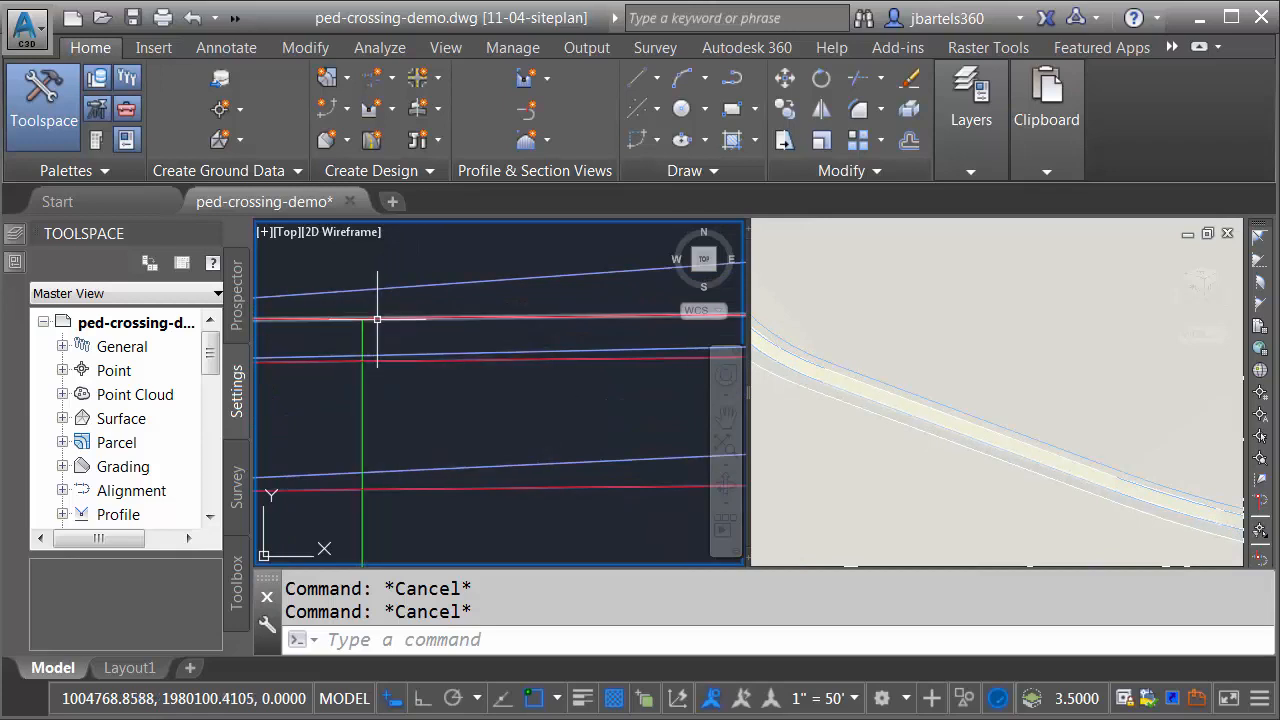
pyautogui.click(377, 319)
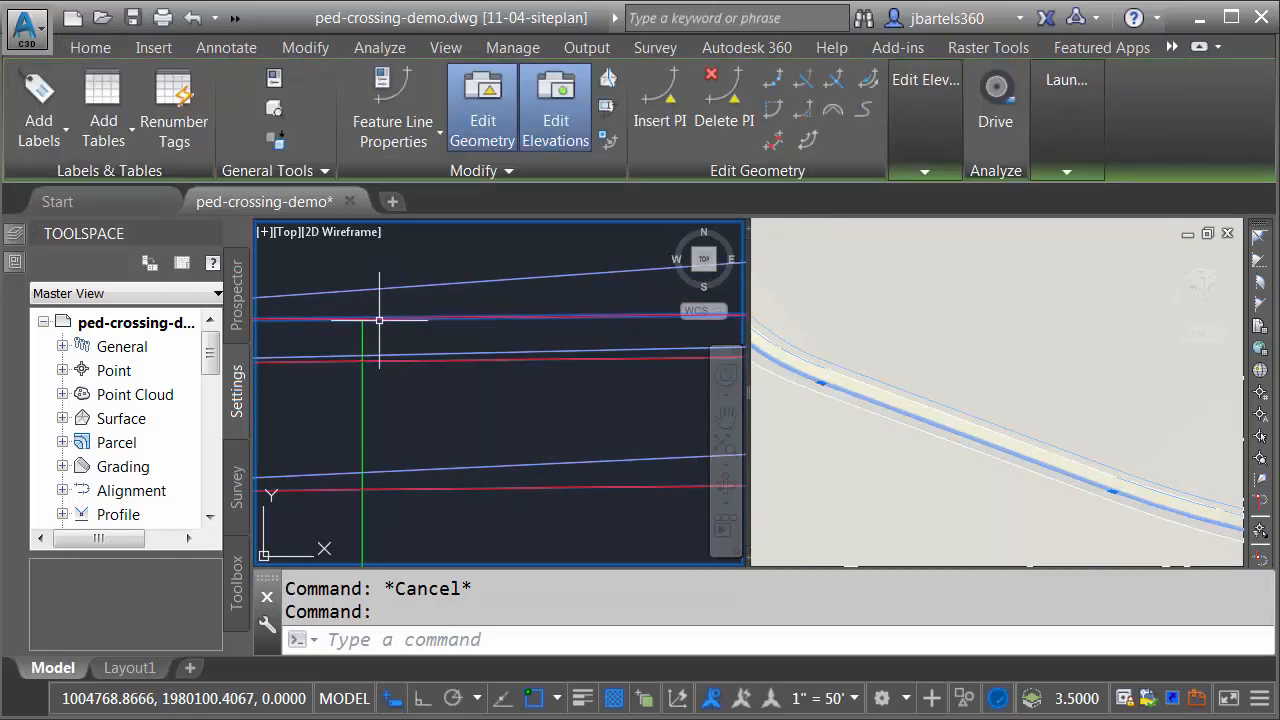
pyautogui.scroll(-2, 377, 320)
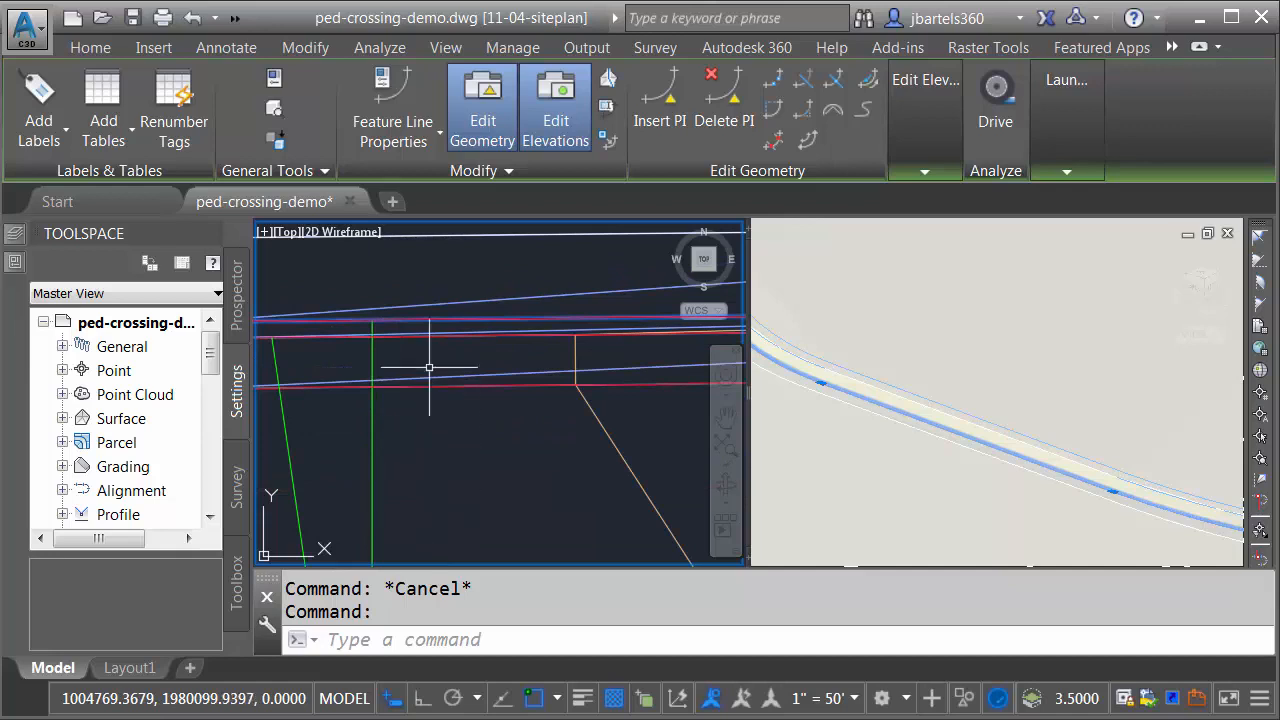
pyautogui.press('Escape')
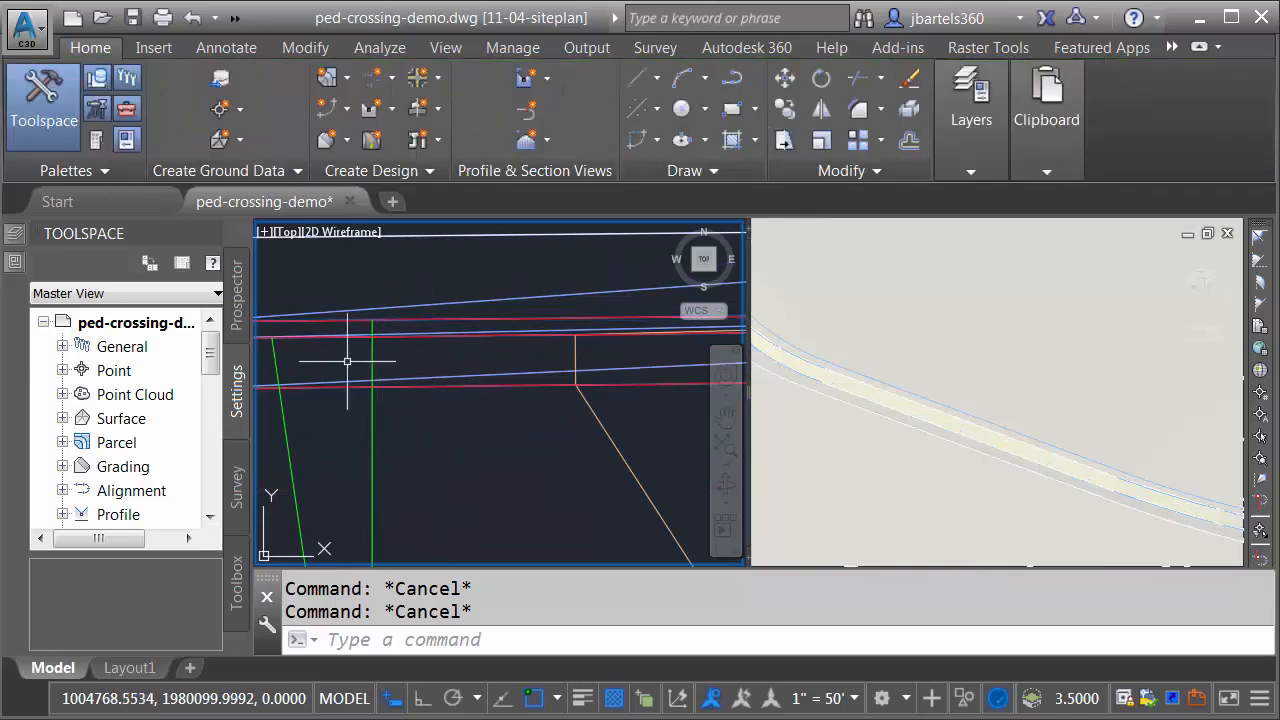
# Step: Examine where the west angled green flare line ends by selecting the curb feature line it meets
pyautogui.moveTo(347, 357); pyautogui.dragTo(507, 361, button='middle')
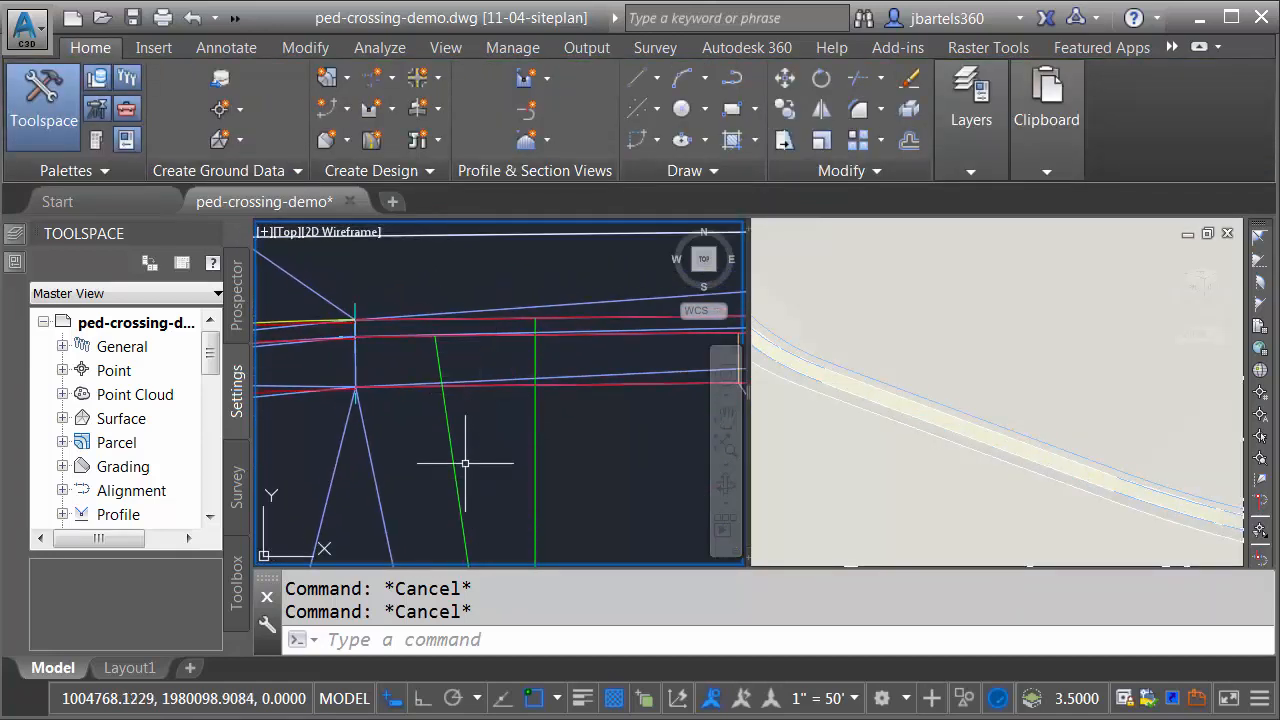
pyautogui.scroll(4, 460, 333)
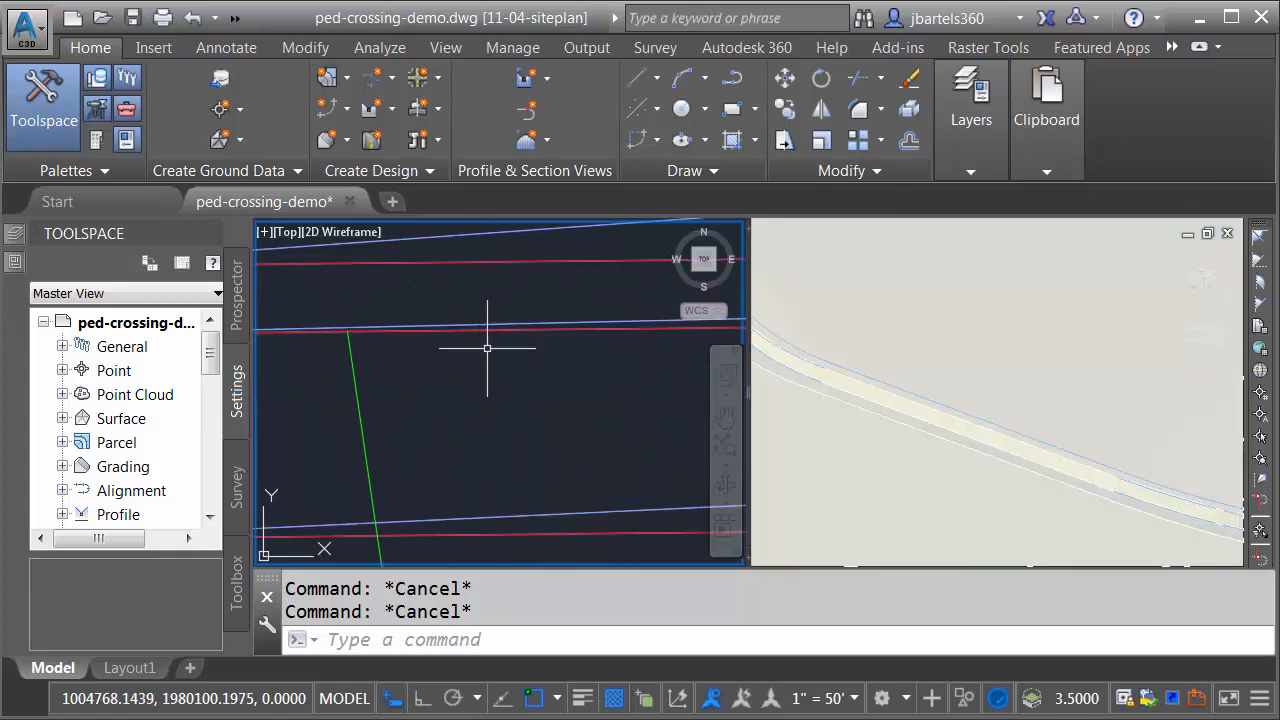
pyautogui.click(475, 330)
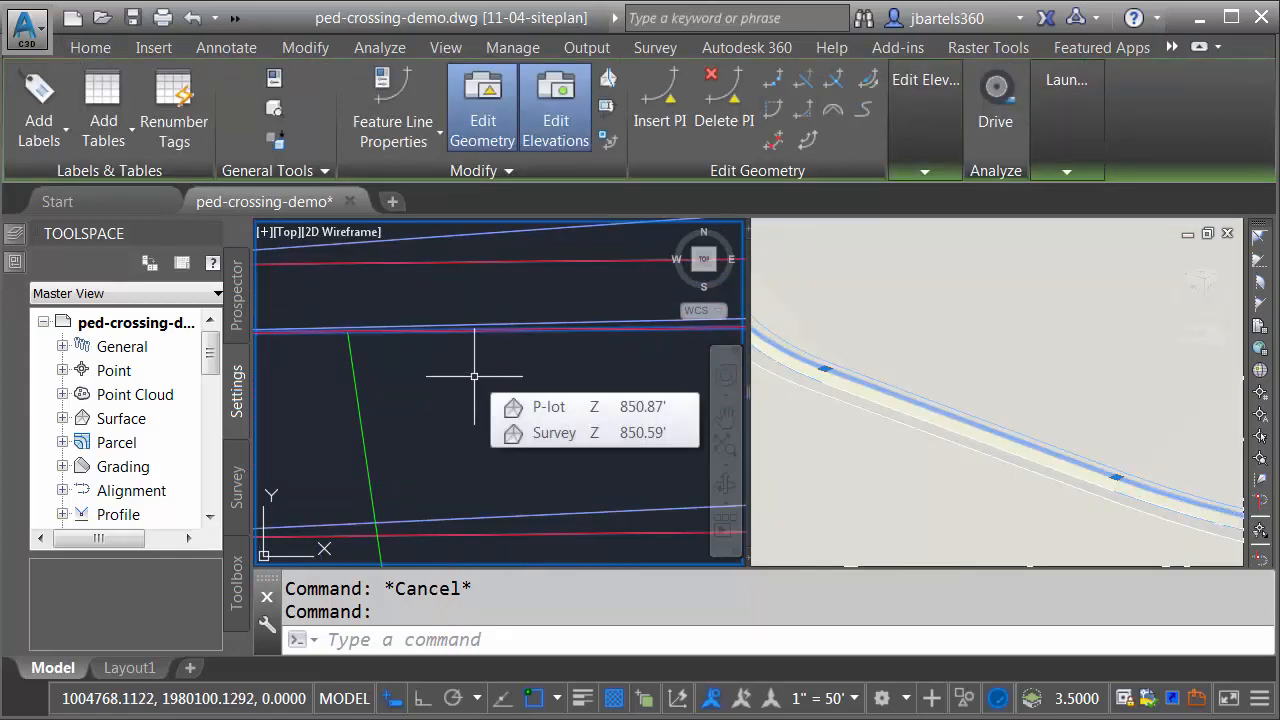
pyautogui.press('Escape')
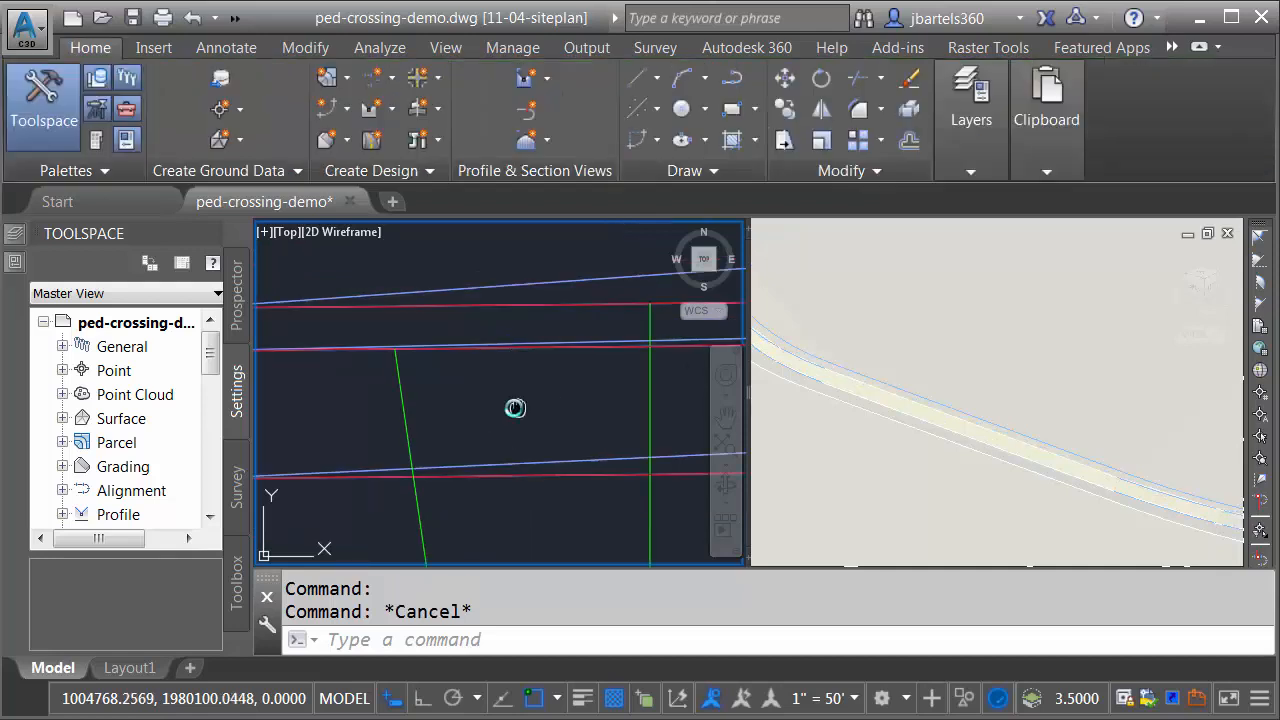
# Step: Join each angled green flare line with its adjoining straight crossing line on both sides of the pedestrian crossing
pyautogui.scroll(-3, 514, 409)
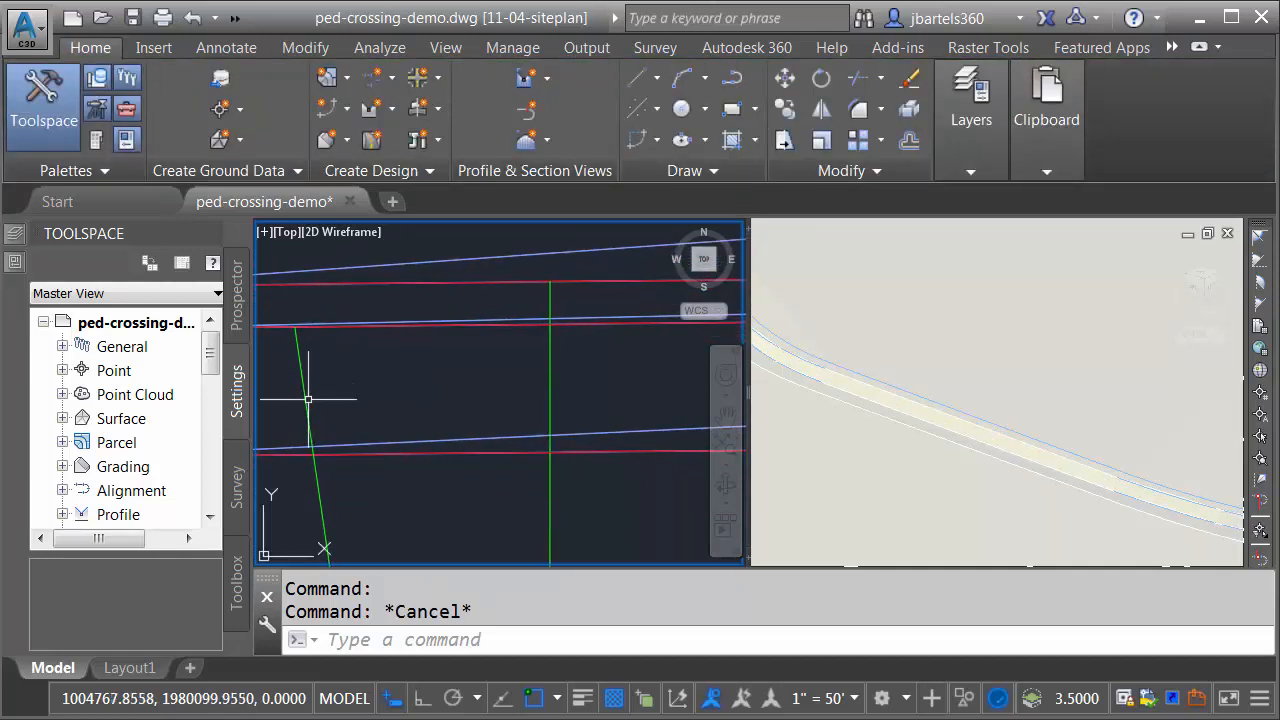
pyautogui.scroll(-5, 520, 375)
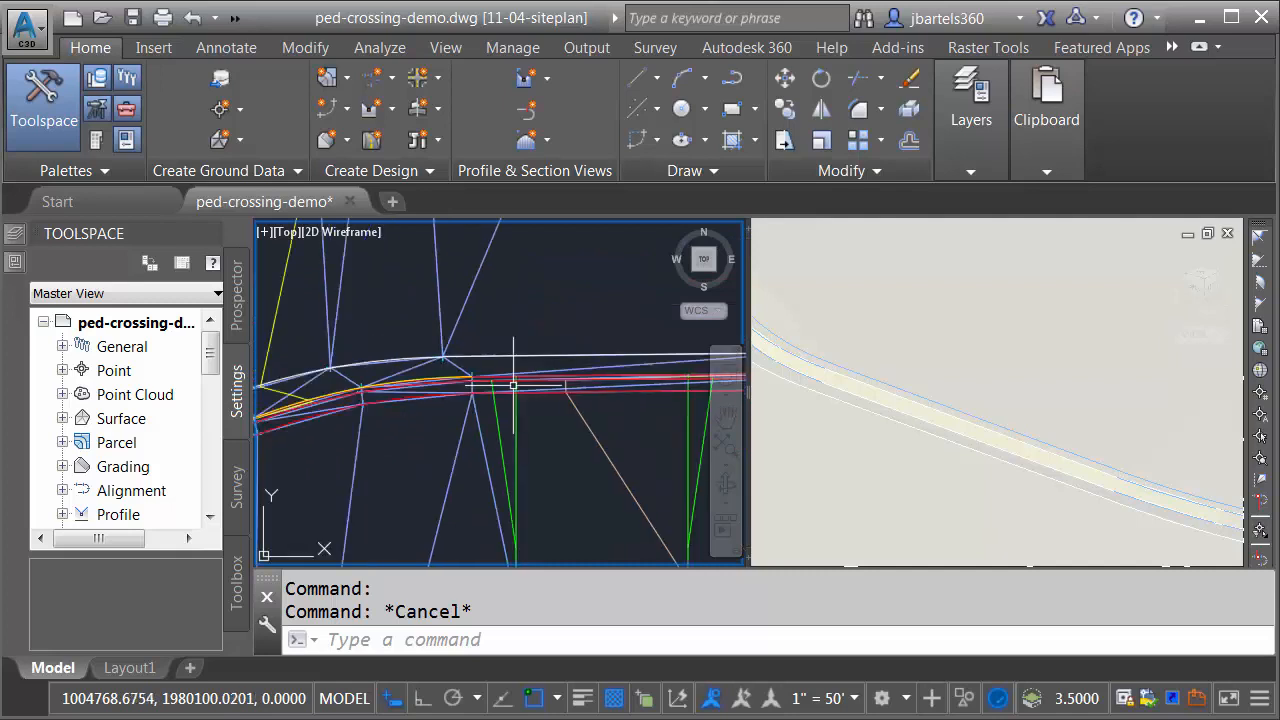
pyautogui.moveTo(529, 403); pyautogui.dragTo(477, 377, button='middle')
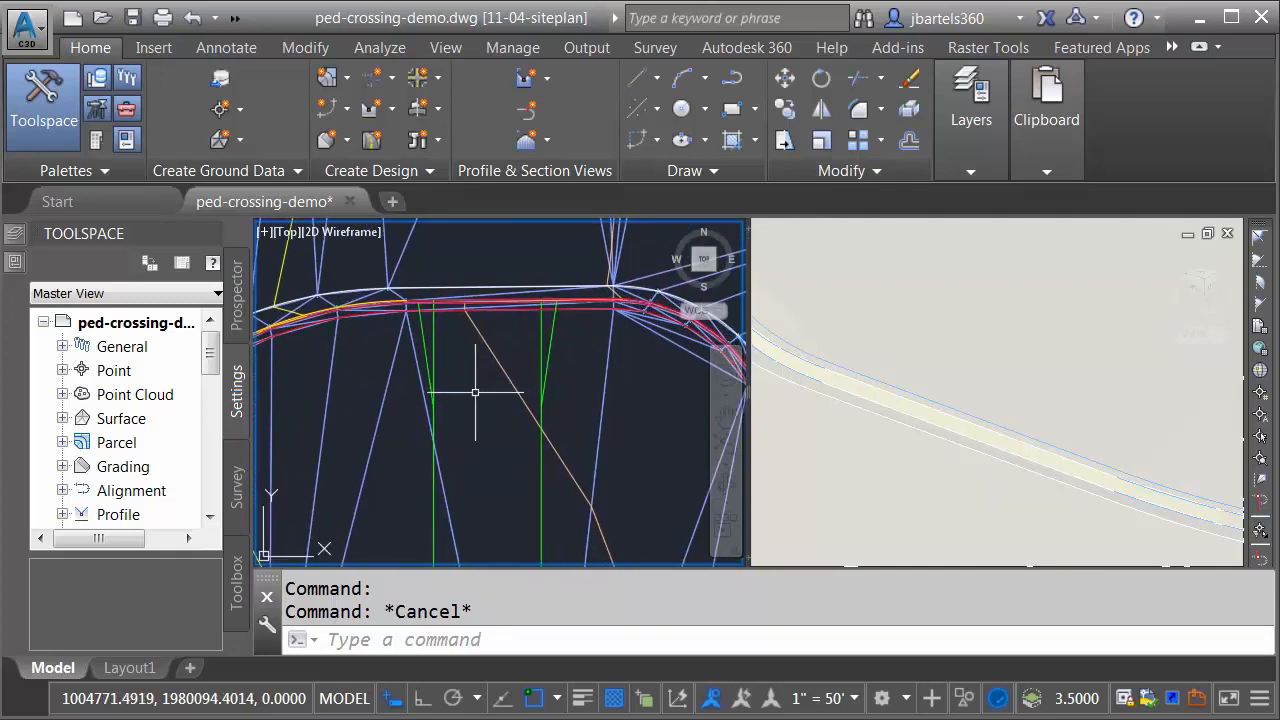
pyautogui.click(820, 172)
pyautogui.click(882, 230)
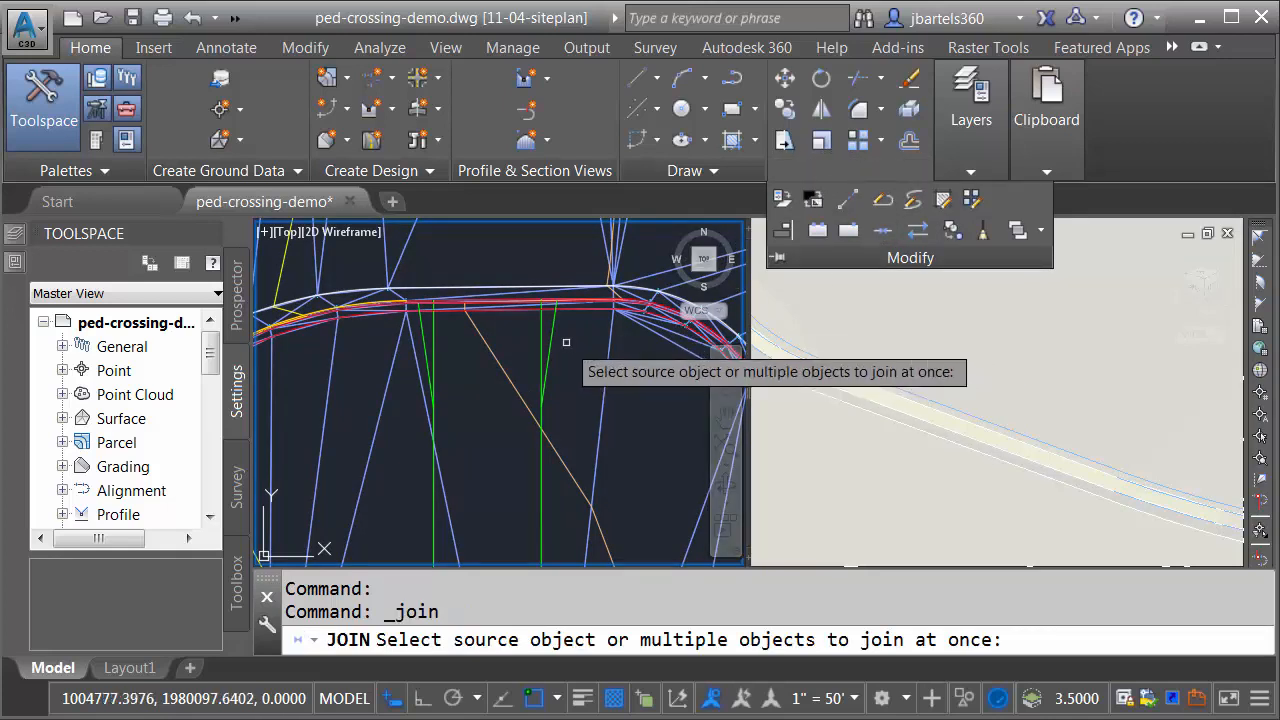
pyautogui.click(542, 370)
pyautogui.click(543, 458)
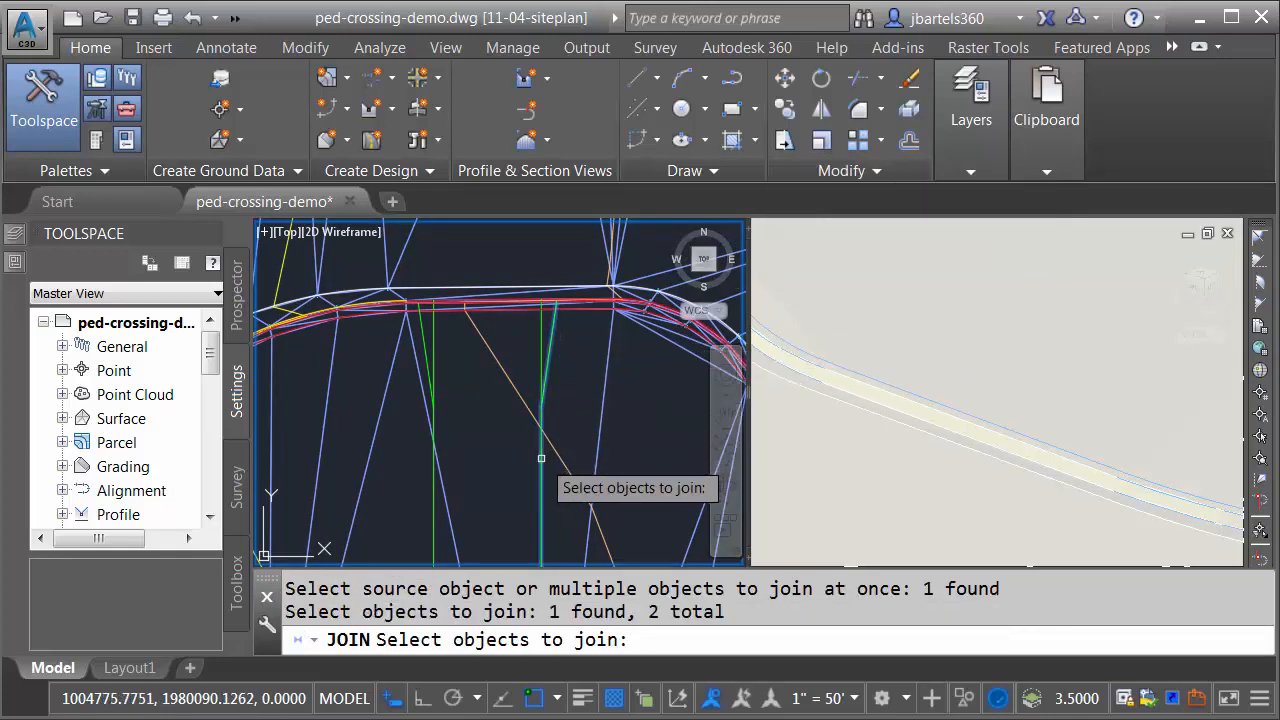
pyautogui.click(433, 400)
pyautogui.click(428, 342)
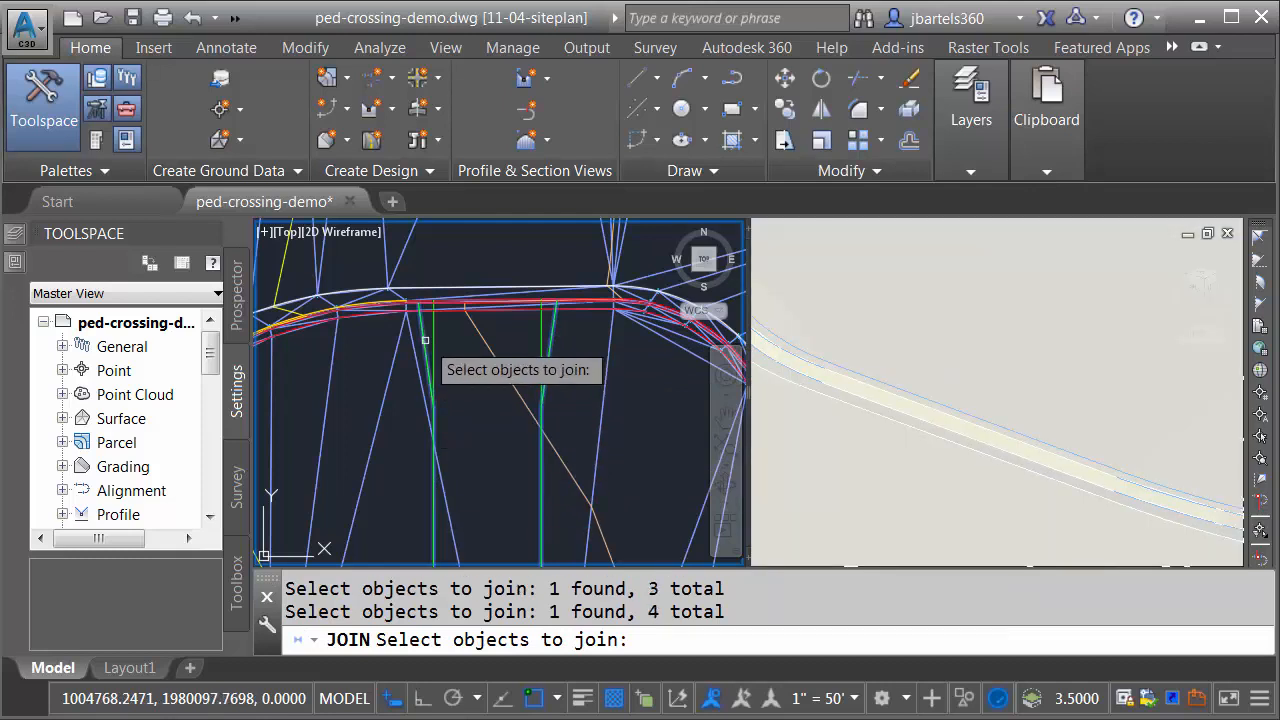
pyautogui.press('Return')
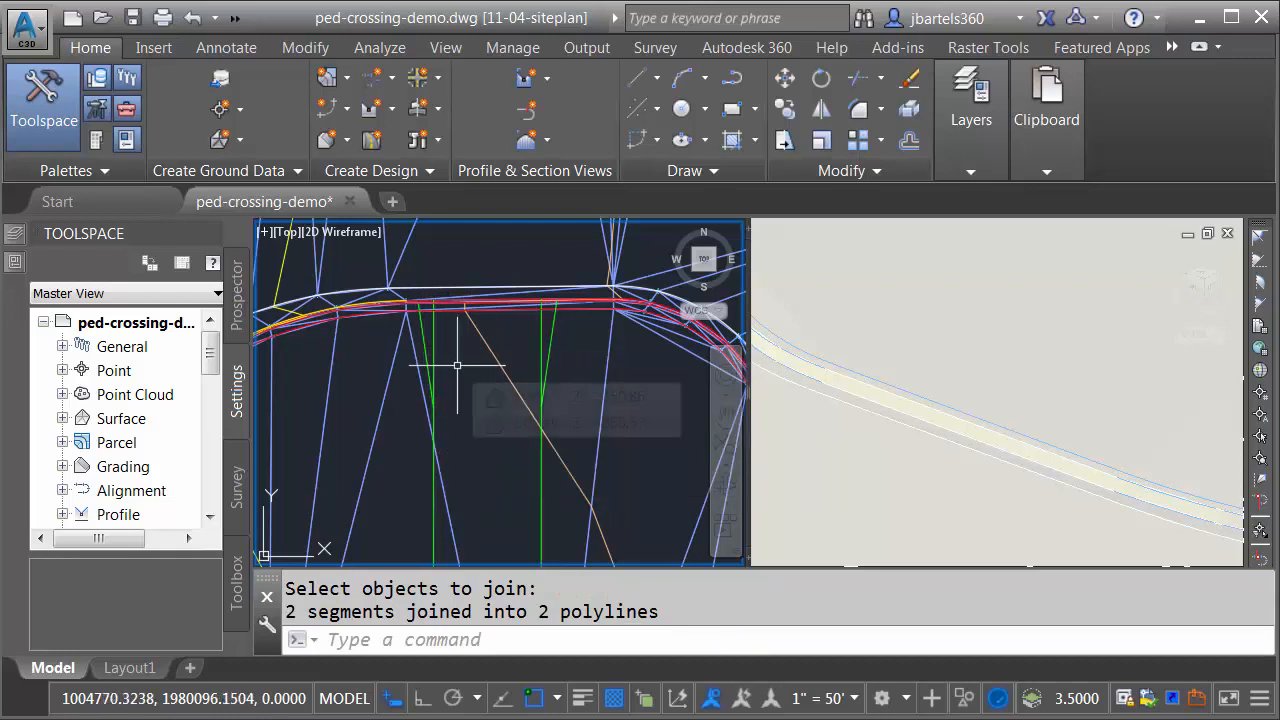
# Step: Start creating feature lines from the two joined crossing polylines, naming them P-walk-south followed by the Next Counter field
pyautogui.click(346, 108)
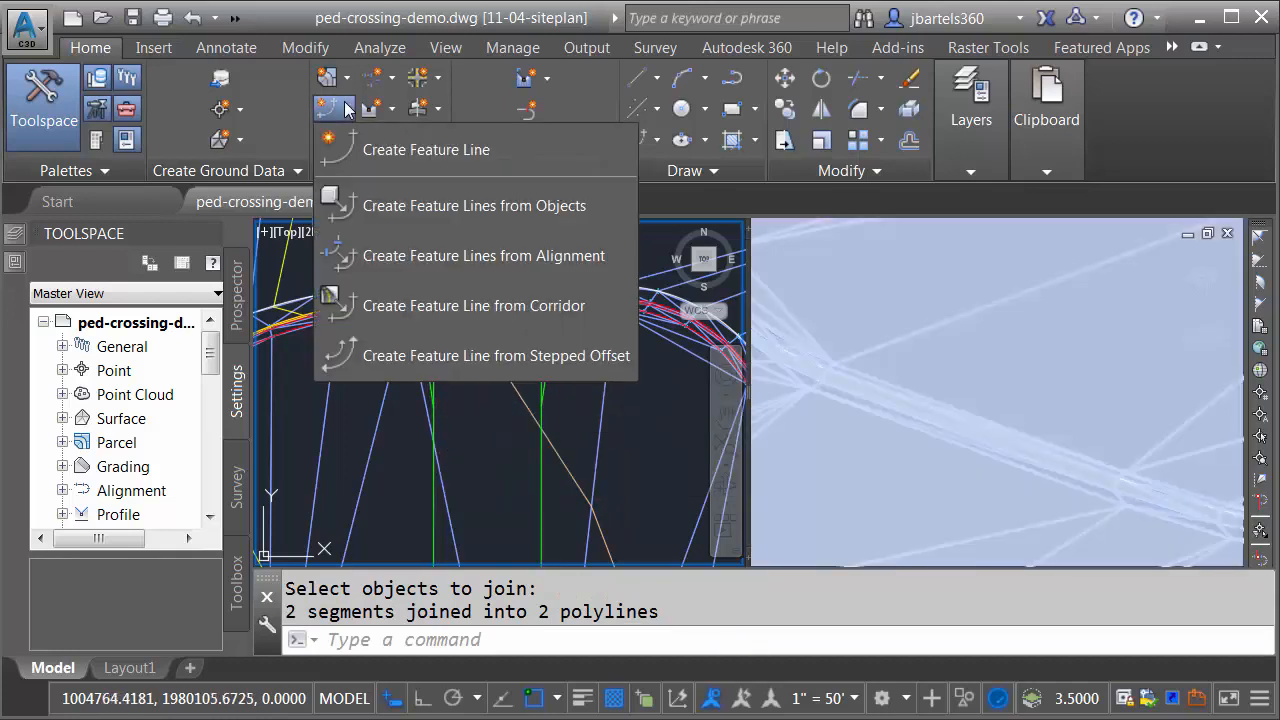
pyautogui.click(371, 207)
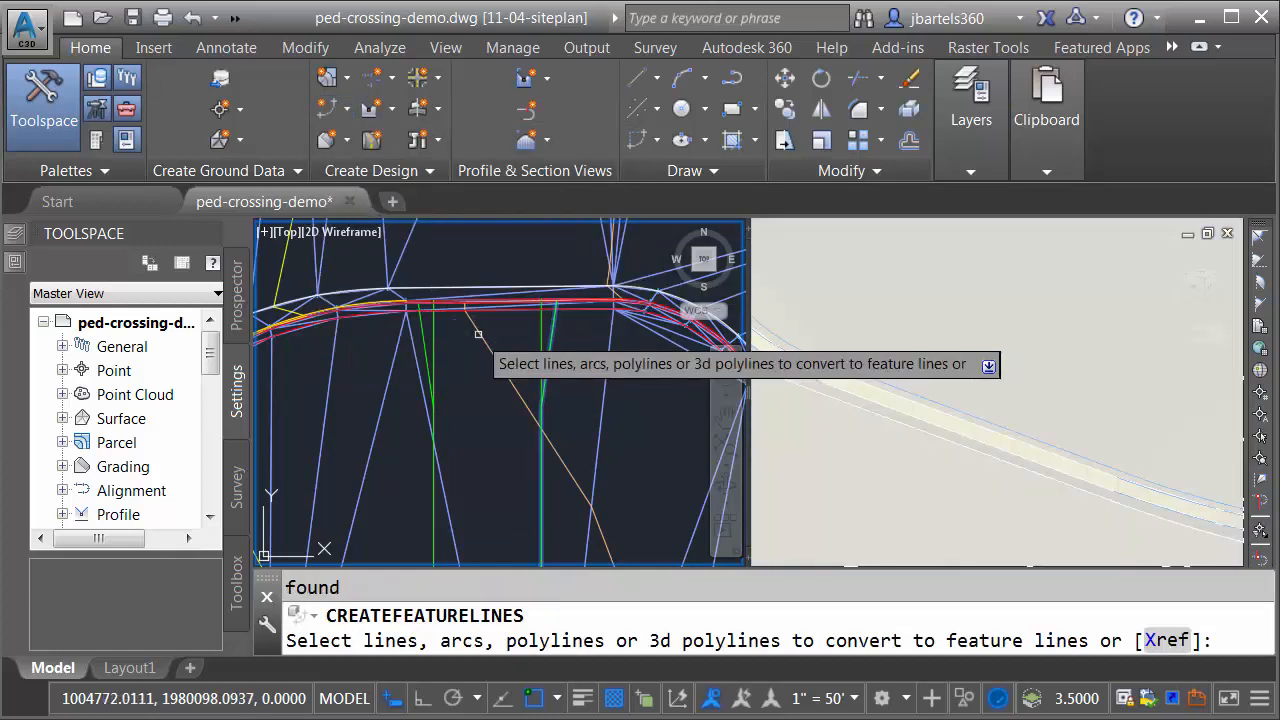
pyautogui.click(427, 333)
pyautogui.press('Return')
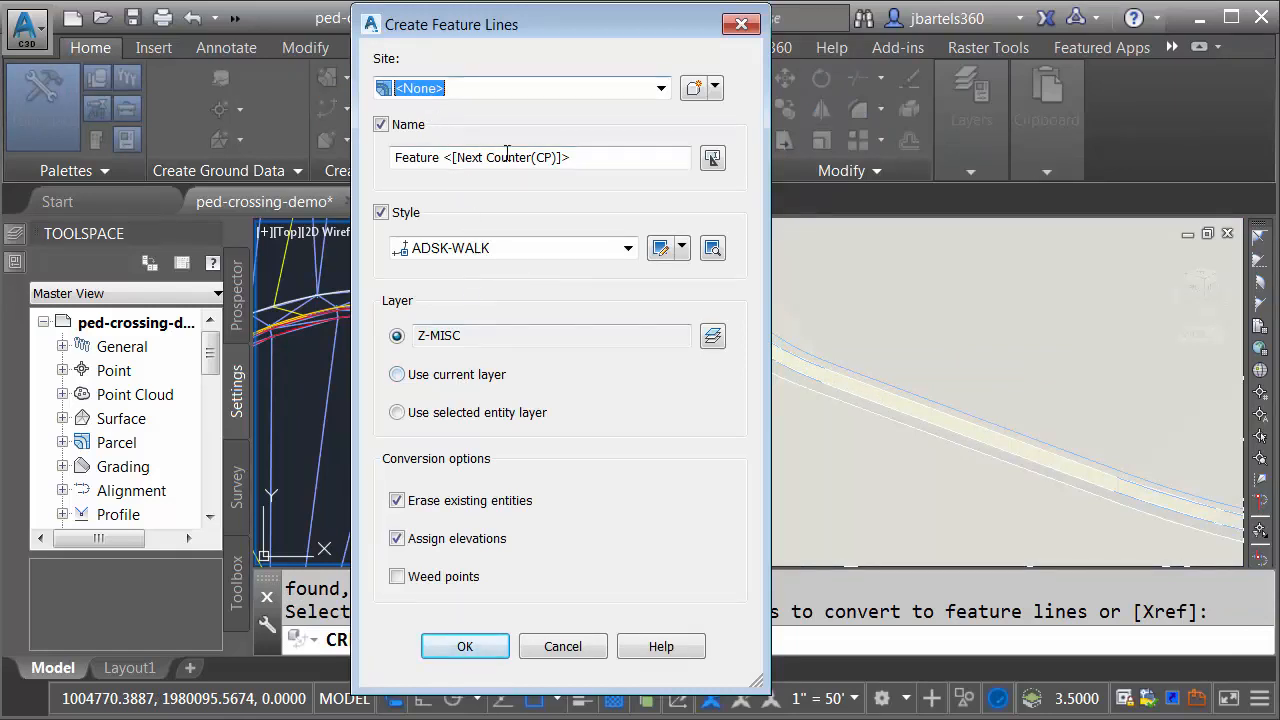
pyautogui.moveTo(583, 157); pyautogui.dragTo(389, 171)
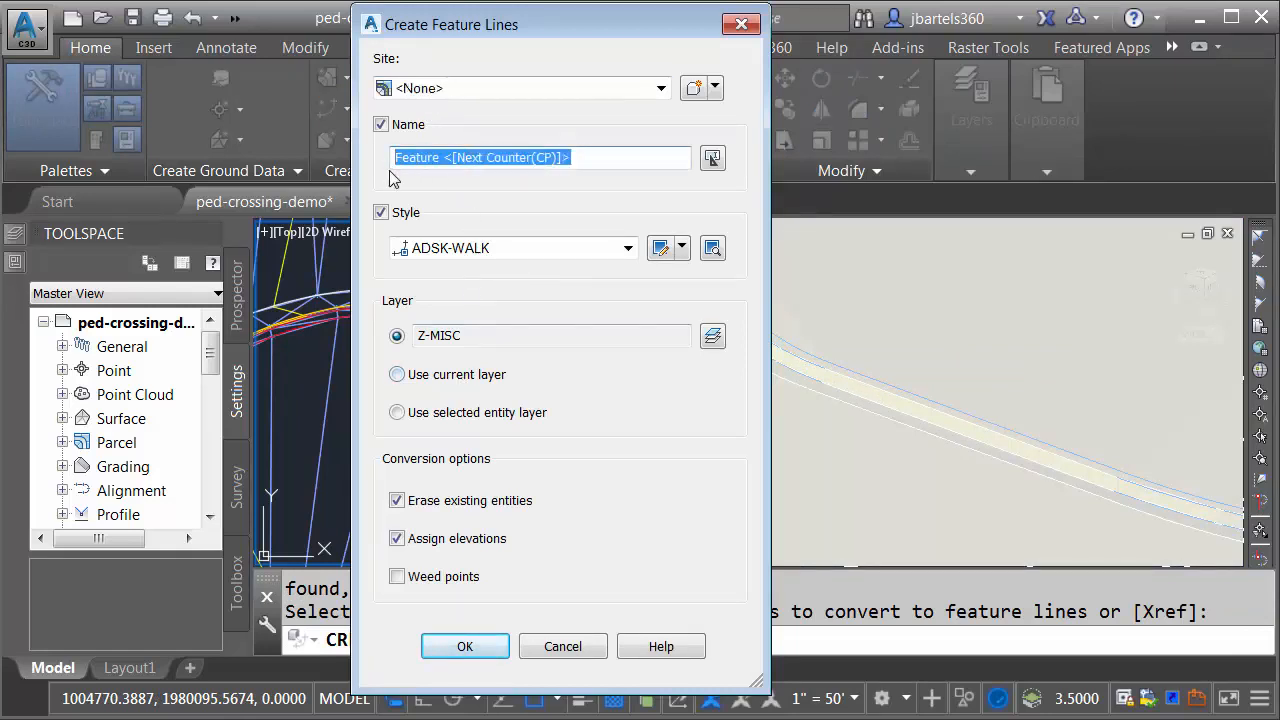
pyautogui.write('P-walk-south')
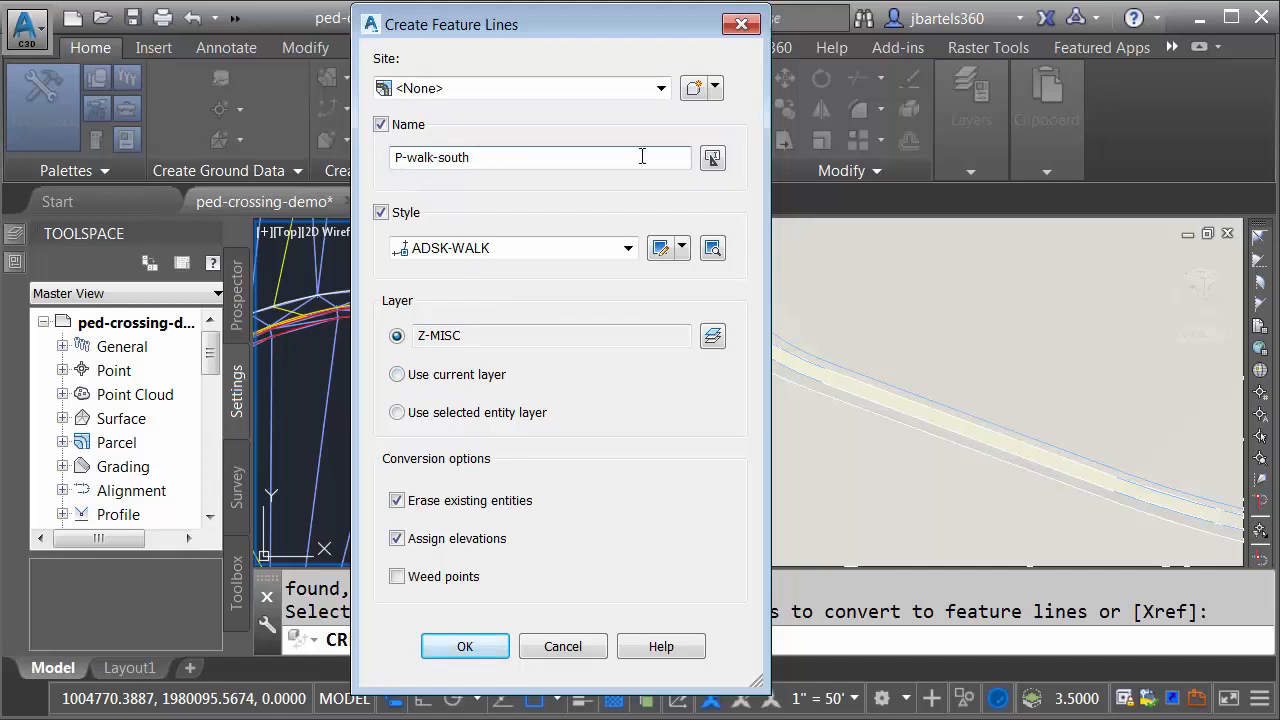
pyautogui.click(712, 160)
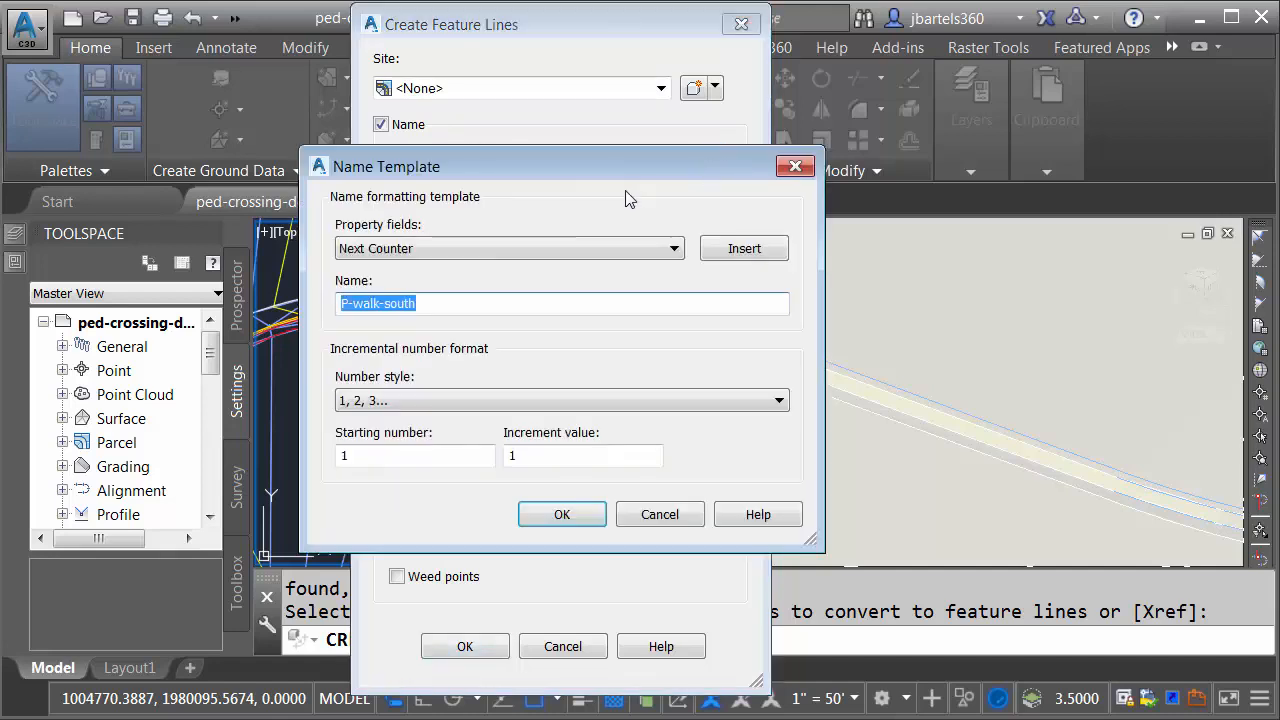
pyautogui.click(471, 302)
pyautogui.click(740, 249)
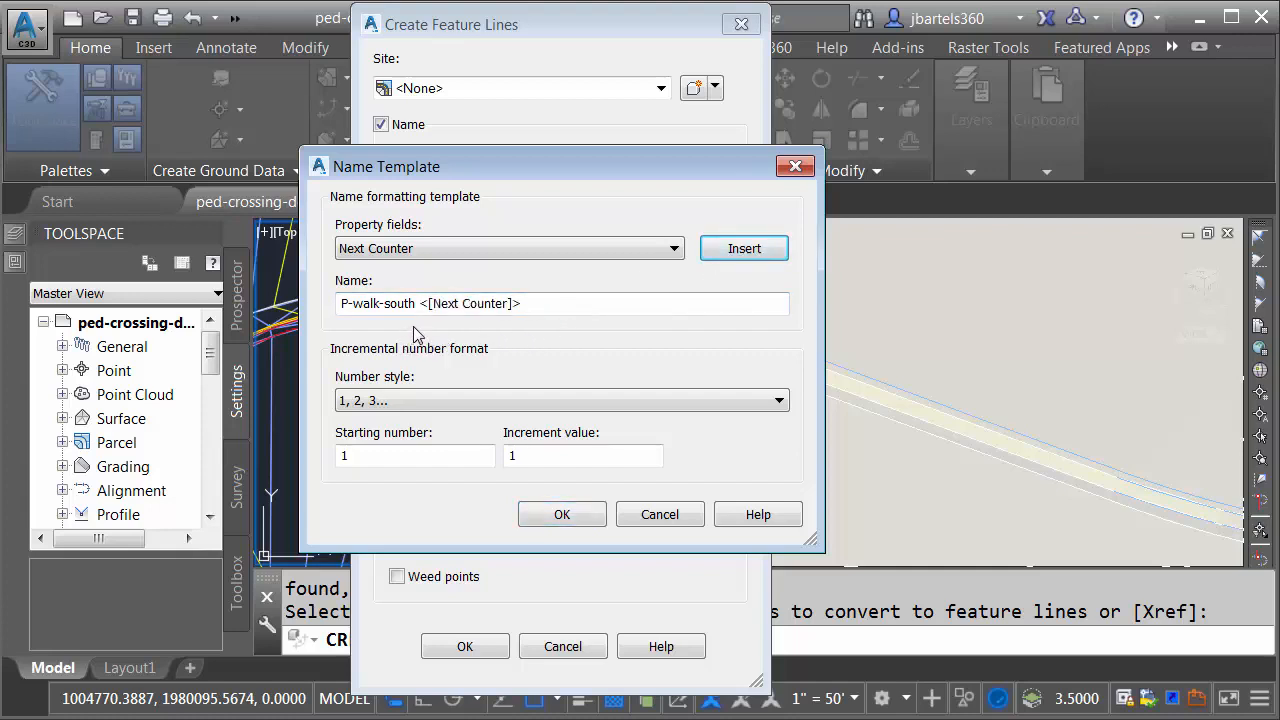
pyautogui.click(534, 515)
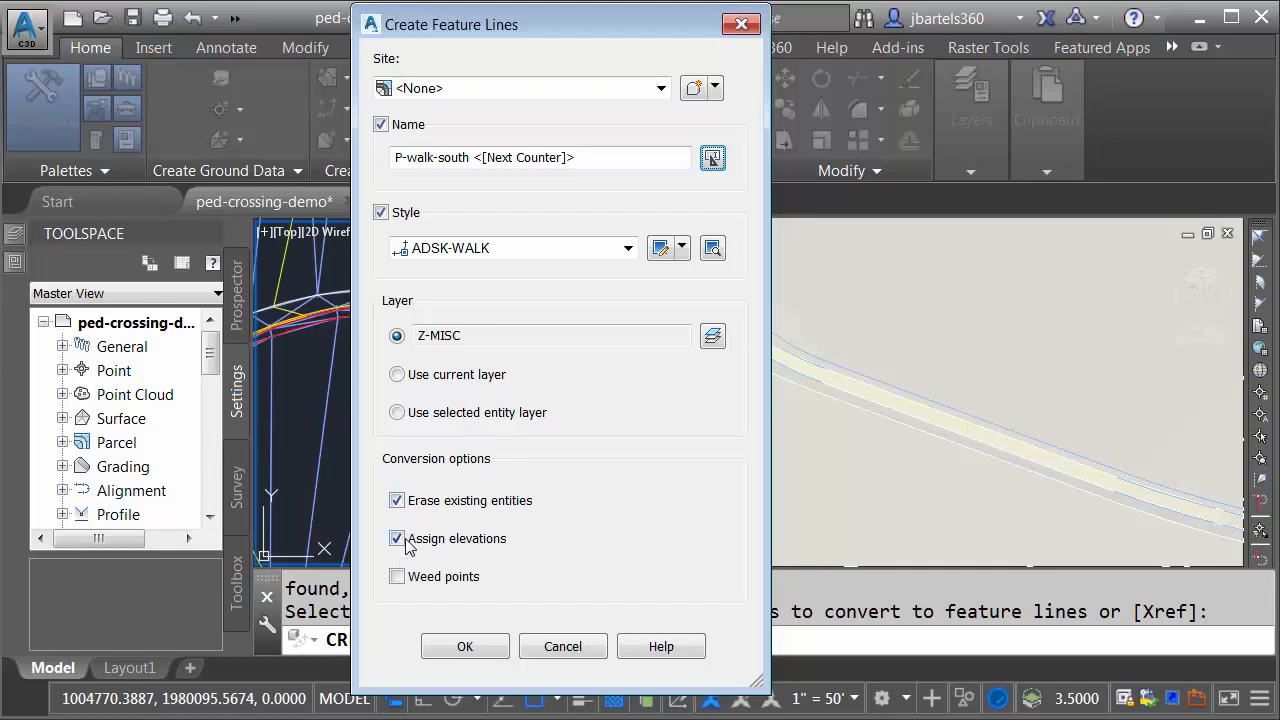
# Step: Create the ADSK-WALK feature lines in site <None> with elevations from surface P-lot, inserting intermediate grade break points
pyautogui.click(465, 647)
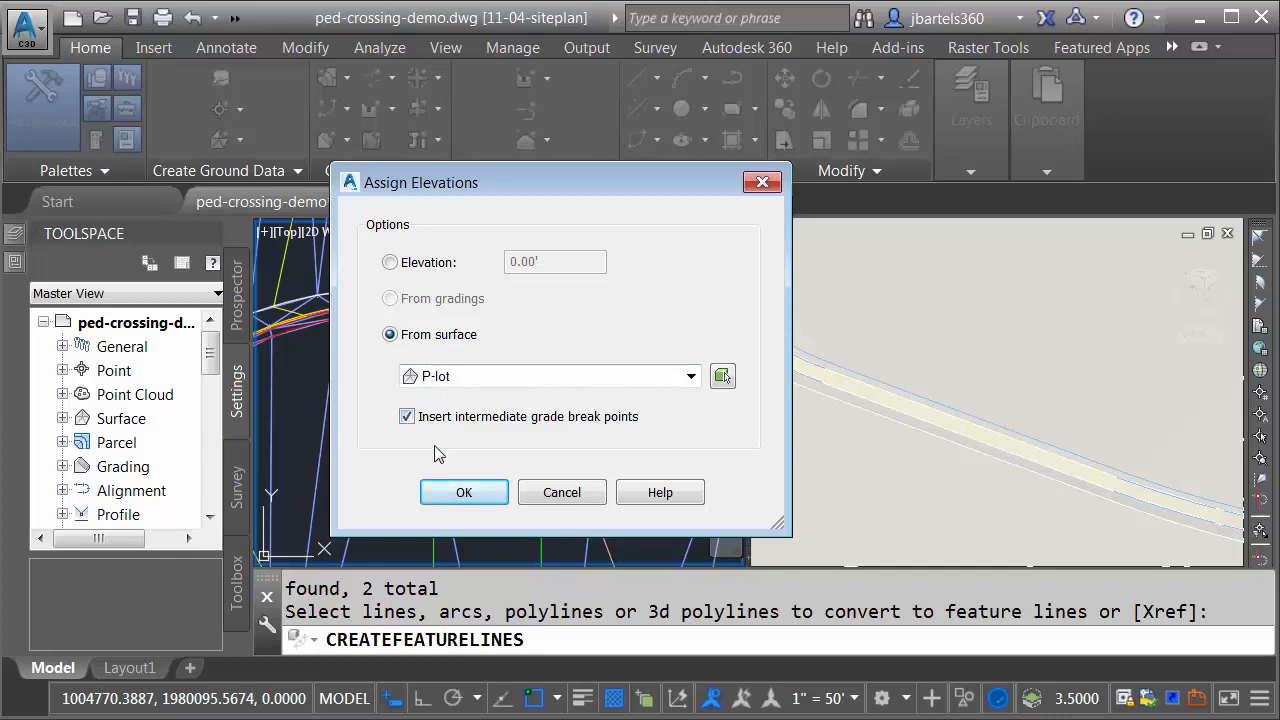
pyautogui.click(462, 493)
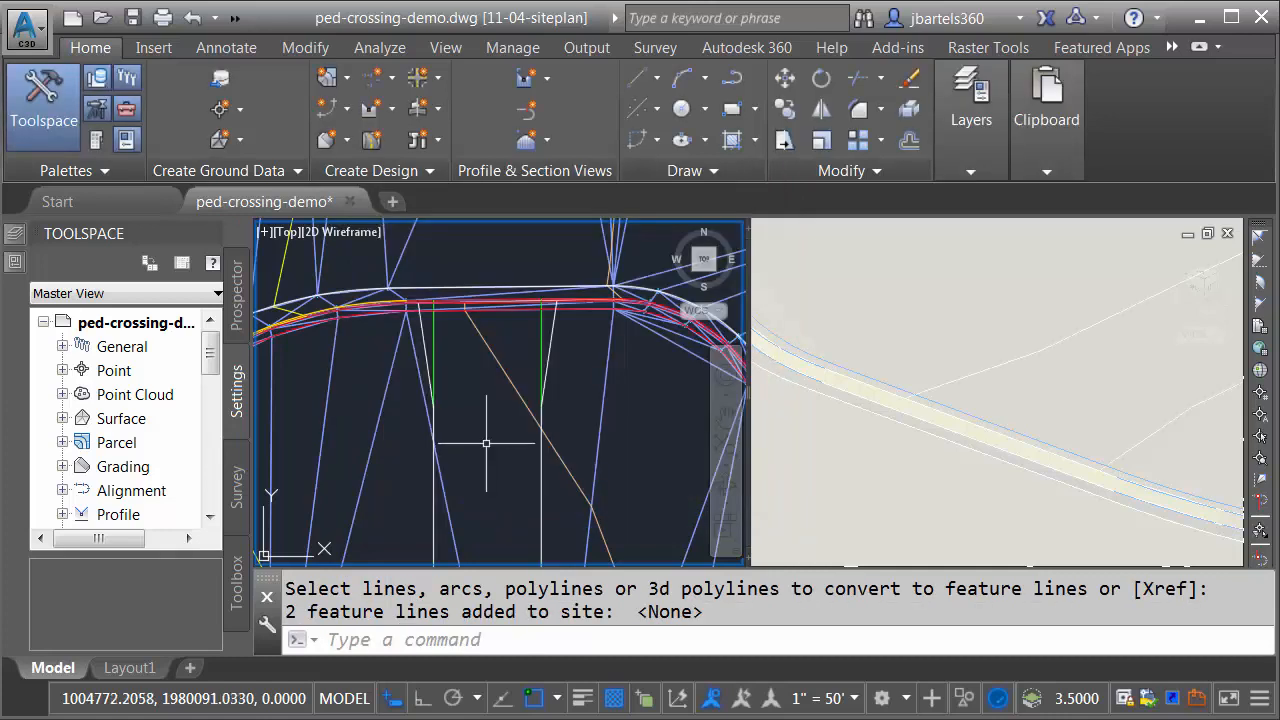
pyautogui.press('Escape')
pyautogui.press('Escape')
# Step: Select both new crossing feature lines and review their shape in the 3D view
pyautogui.click(549, 345)
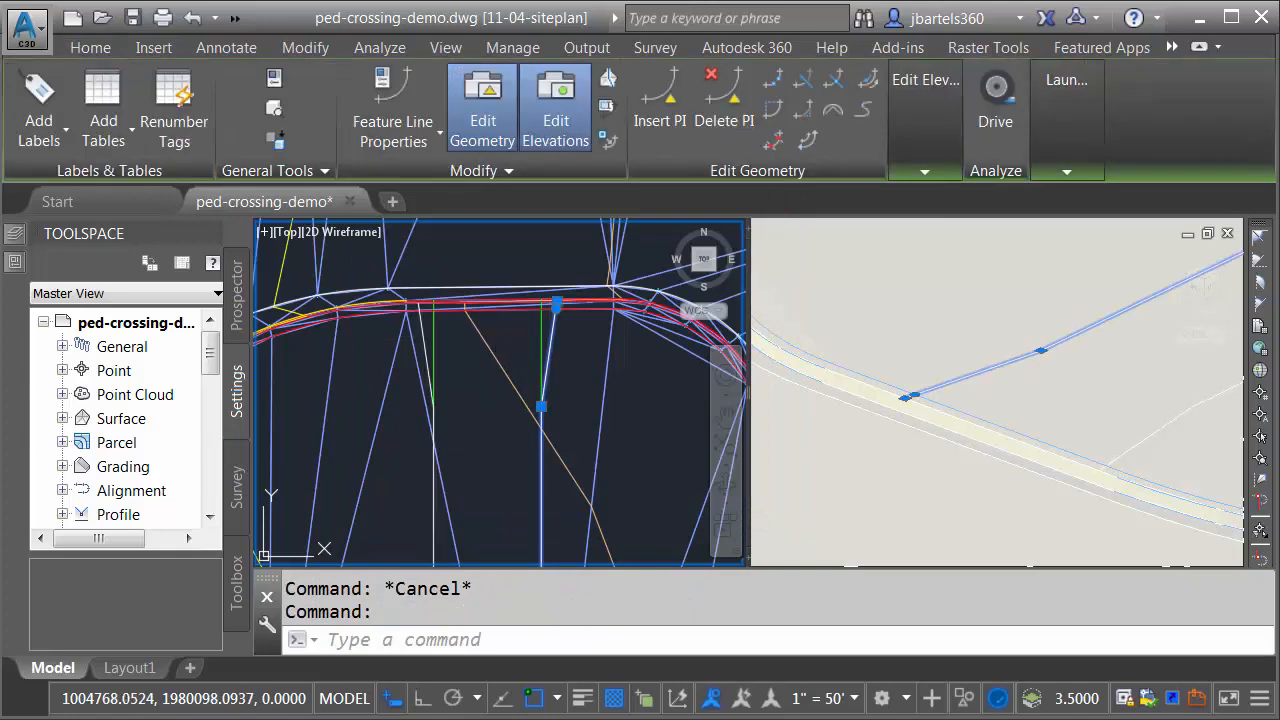
pyautogui.click(423, 337)
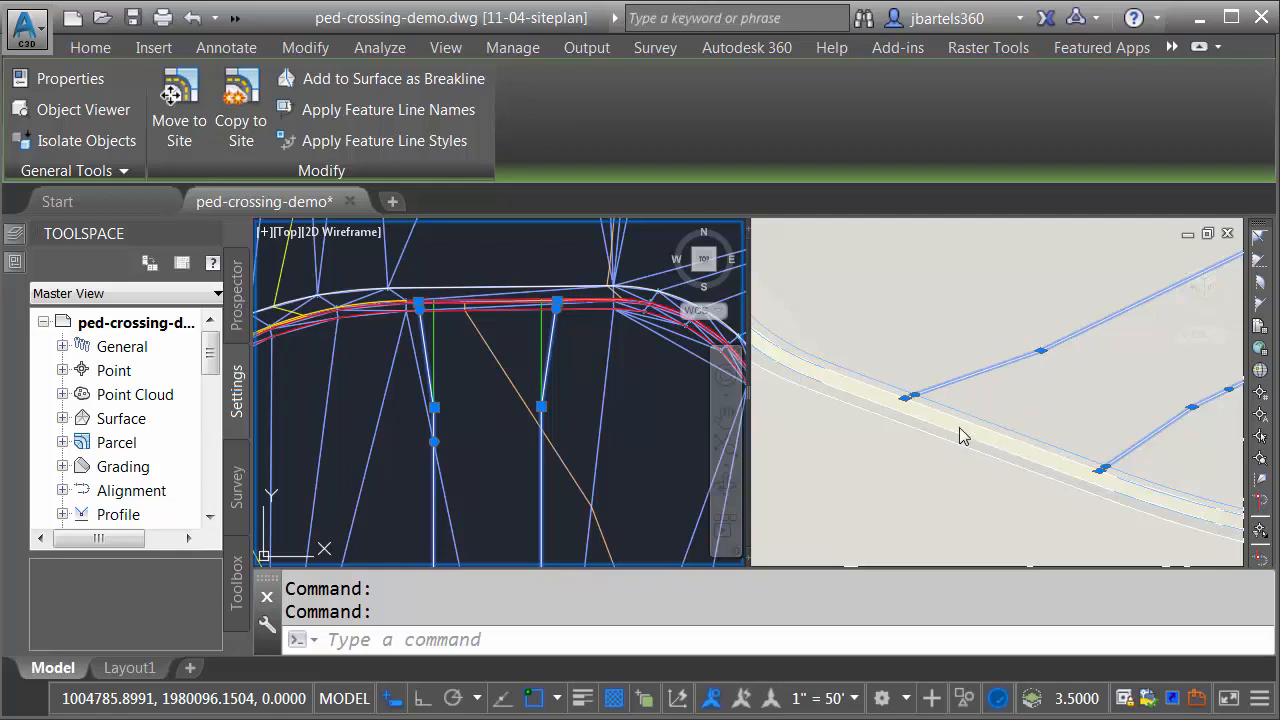
pyautogui.press('Escape')
pyautogui.press('Escape')
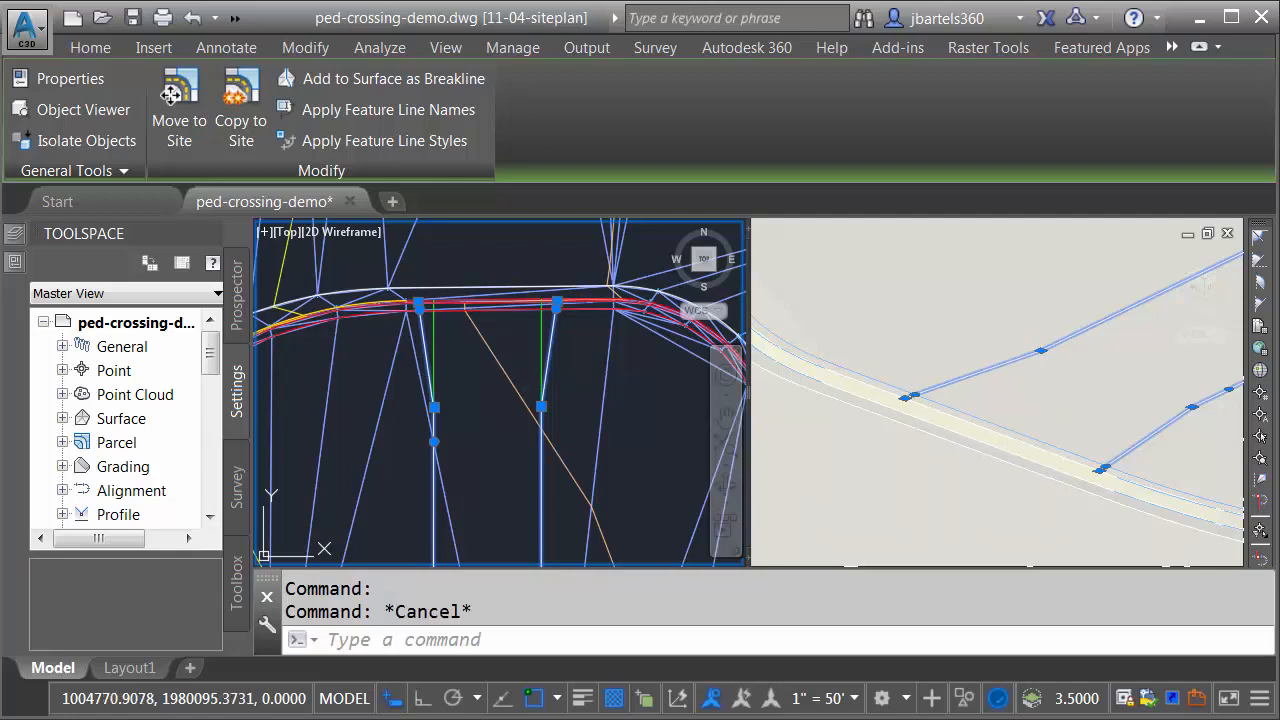
# Step: Examine where the east crossing feature line crosses the southernmost curb feature line by selecting that curb line
pyautogui.scroll(5, 573, 285)
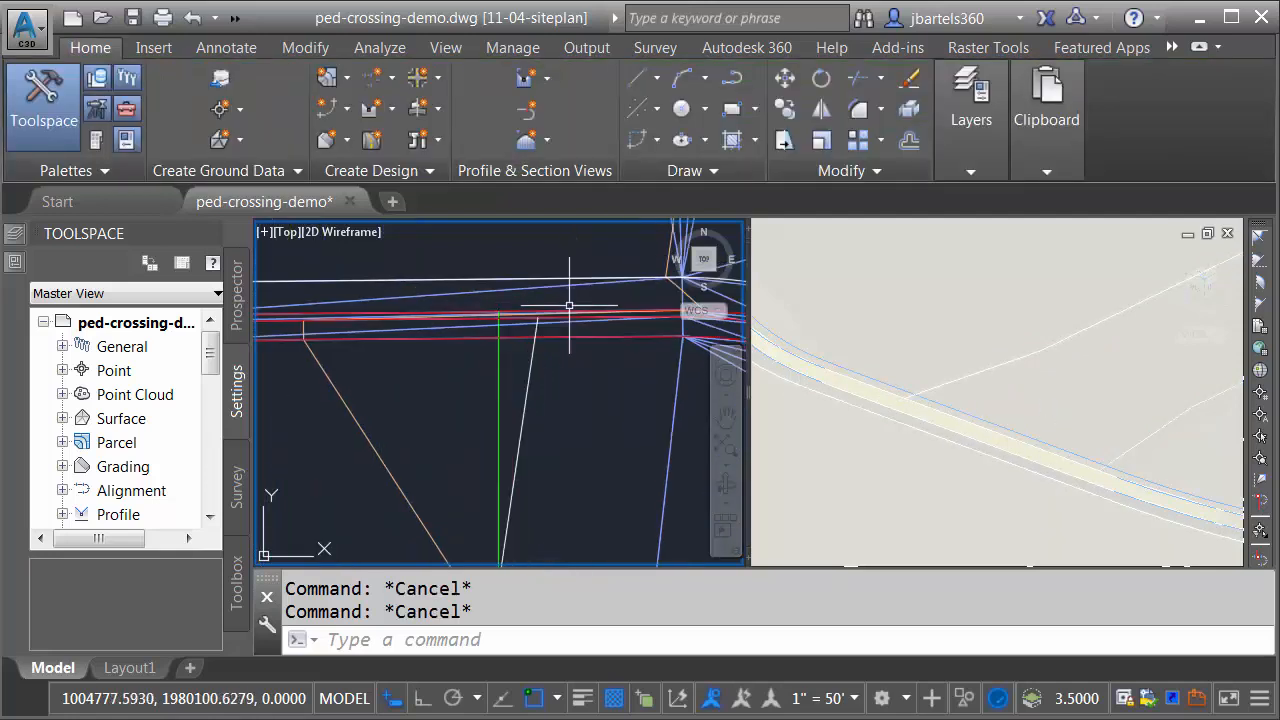
pyautogui.click(549, 354)
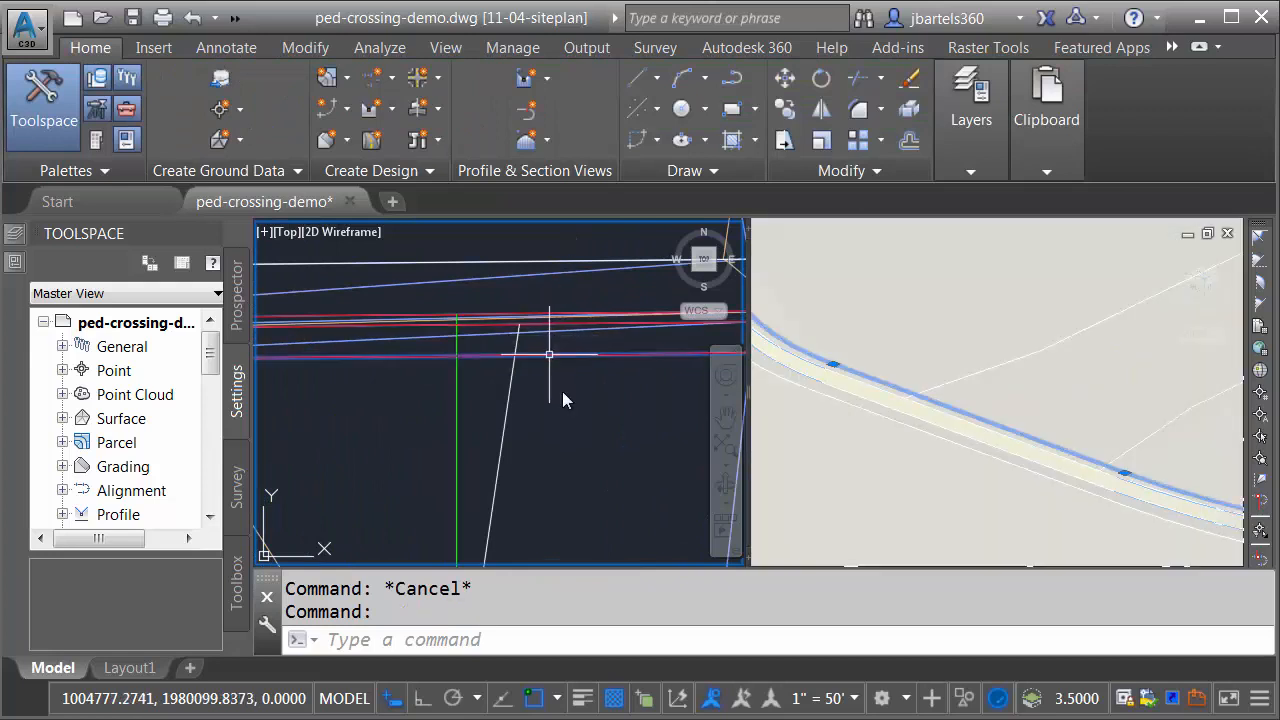
pyautogui.scroll(2, 538, 378)
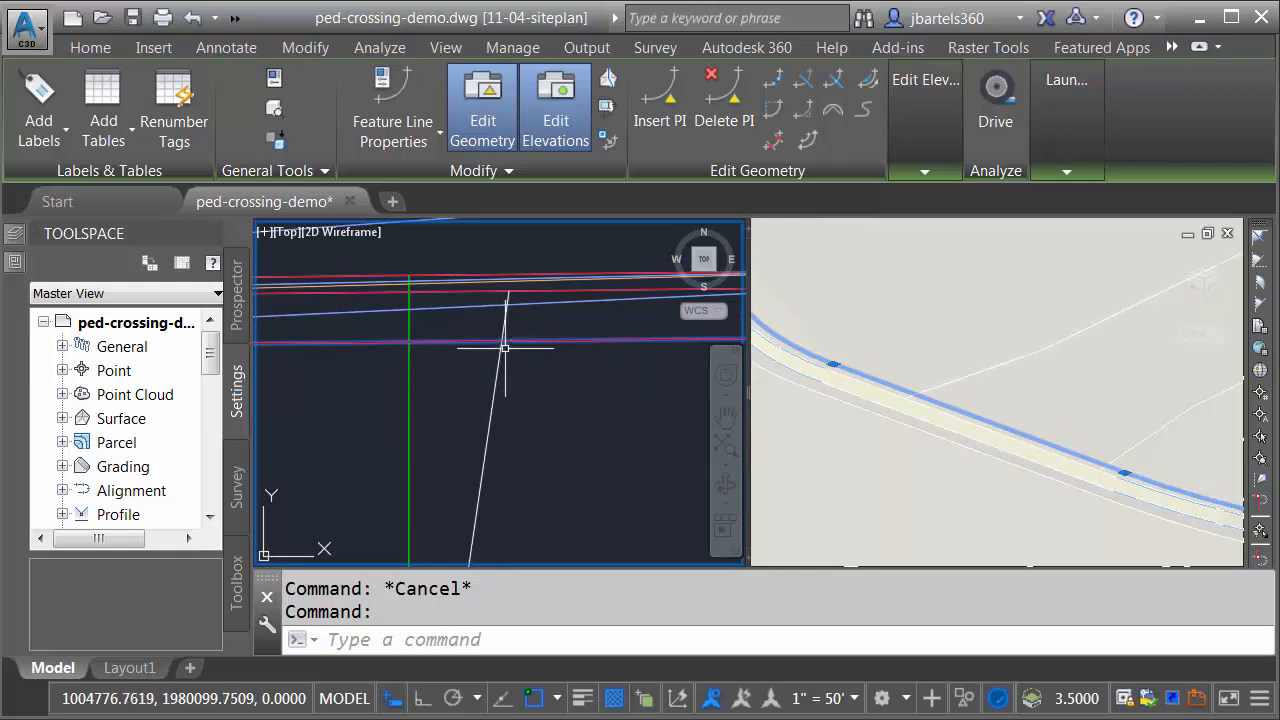
pyautogui.scroll(-3, 505, 348)
pyautogui.press('Escape')
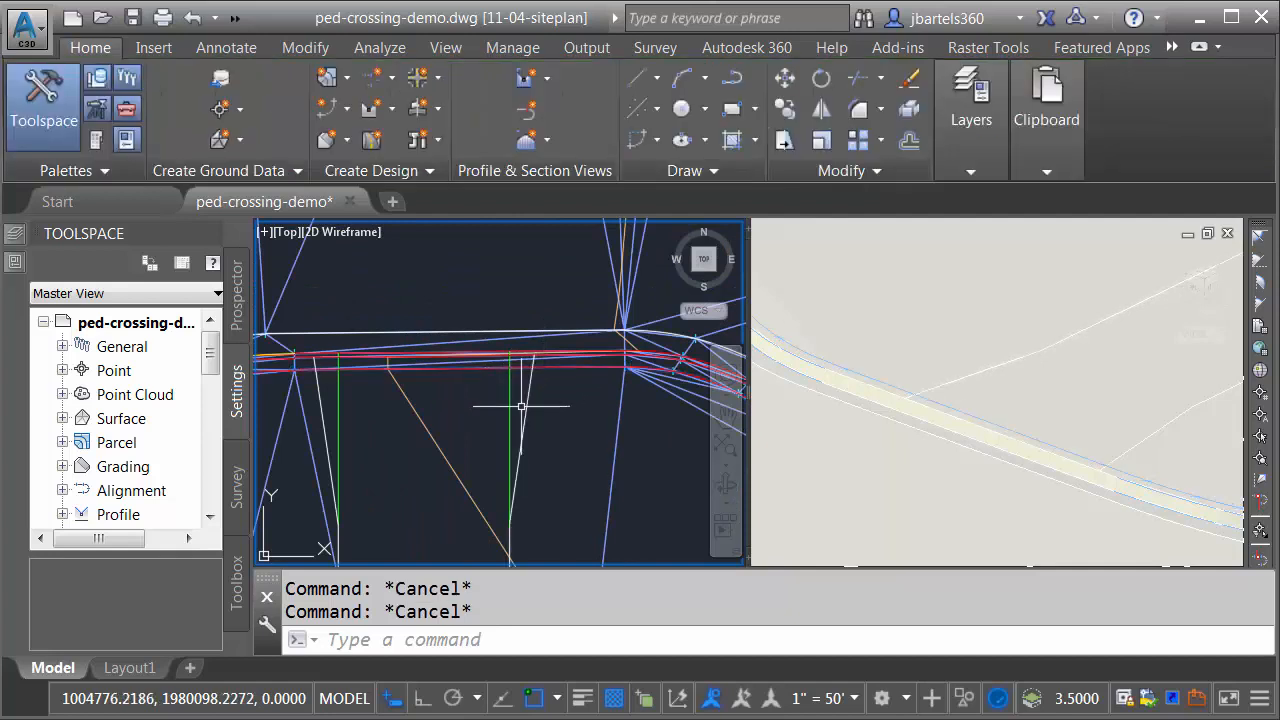
# Step: Move both crossing feature lines to the site P-LOT-CG
pyautogui.click(524, 405)
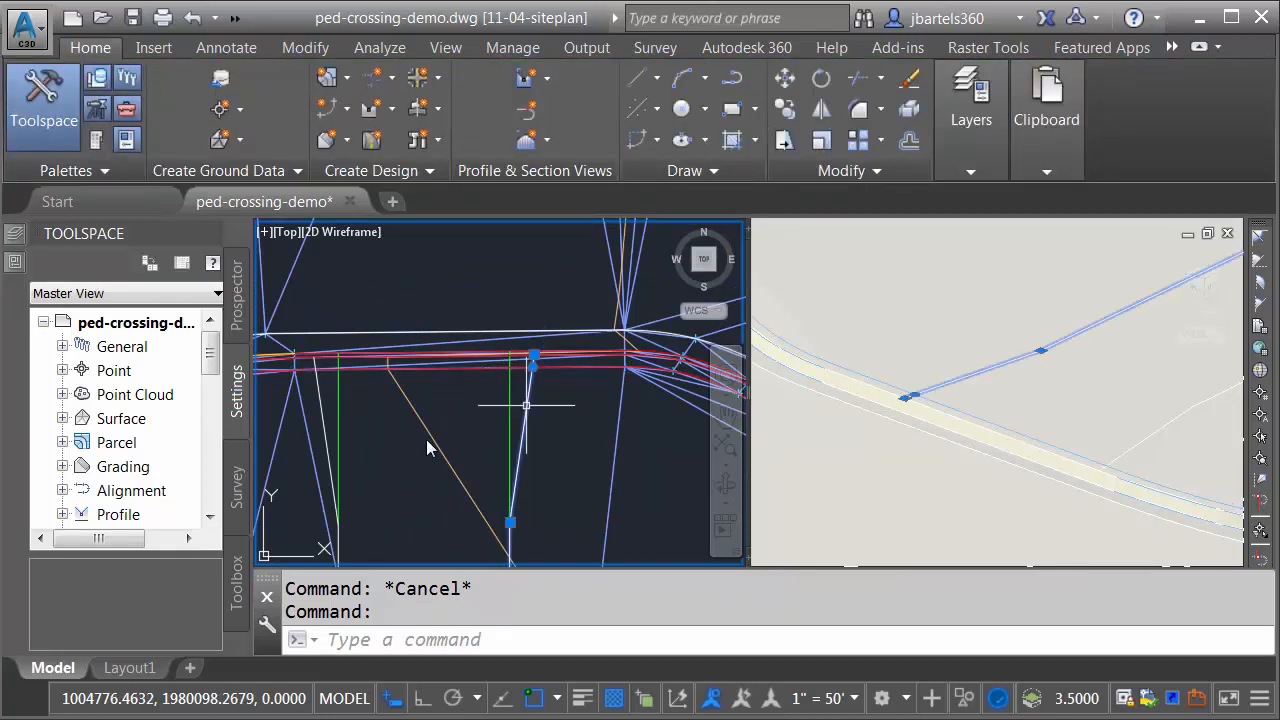
pyautogui.click(323, 420)
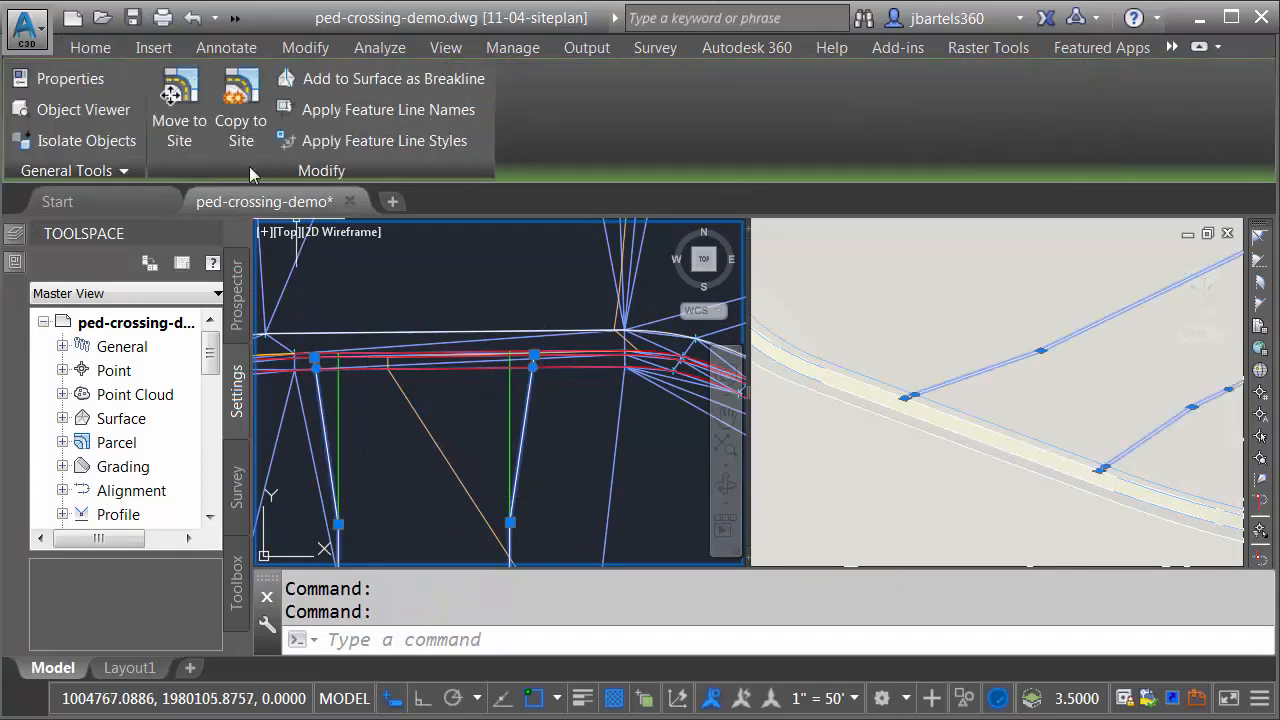
pyautogui.click(177, 90)
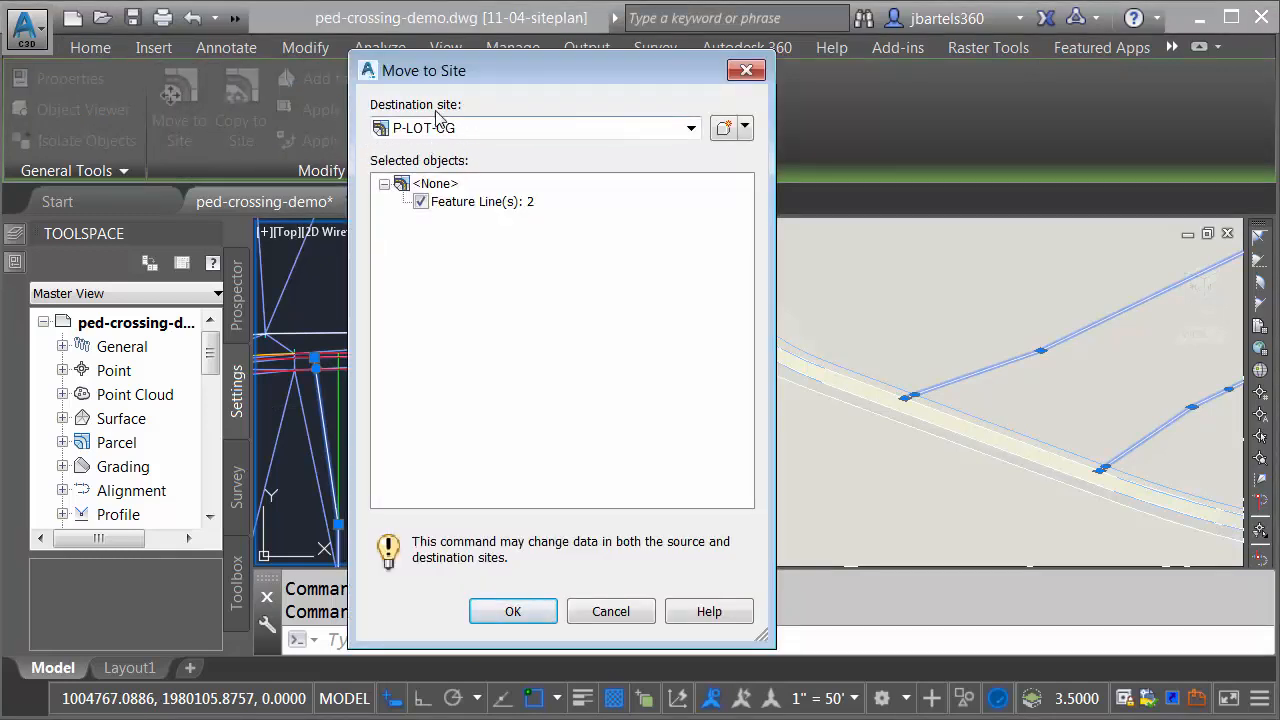
pyautogui.click(510, 609)
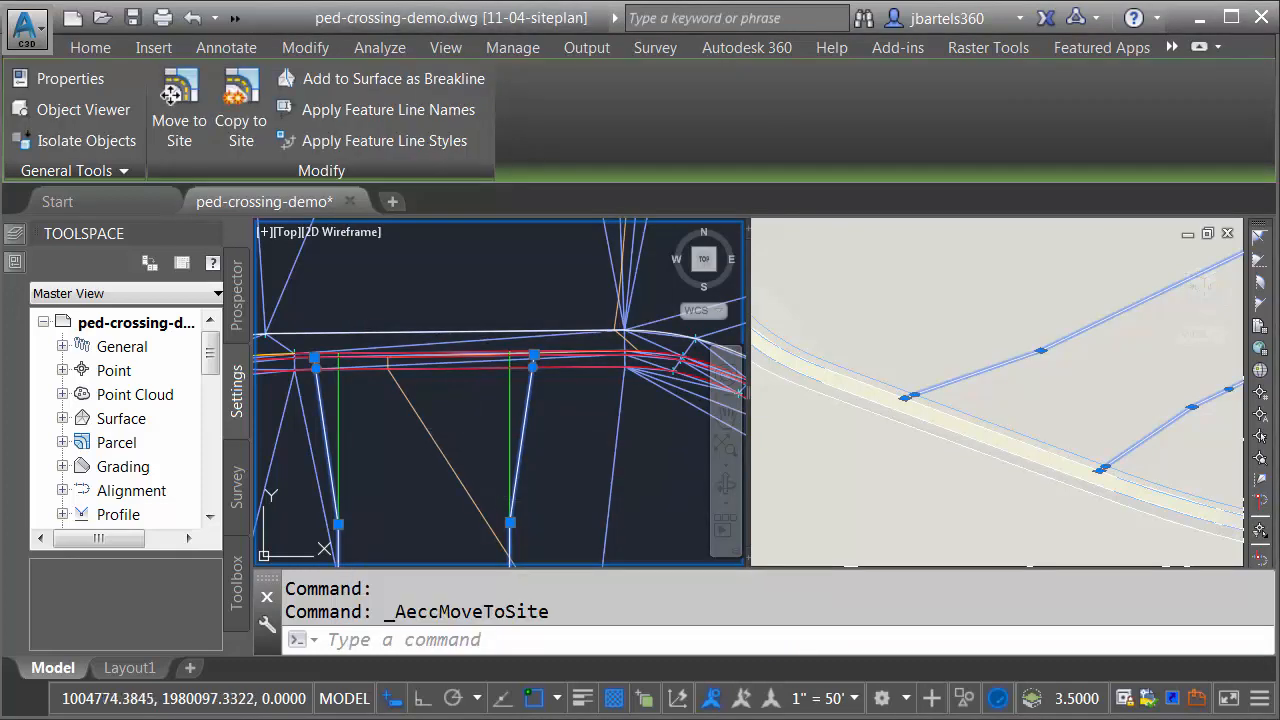
pyautogui.press('Escape')
pyautogui.press('Escape')
# Step: Examine the southernmost curb feature line in the Elevation Editor for points where the two crossing feature lines intersect it
pyautogui.scroll(3, 475, 385)
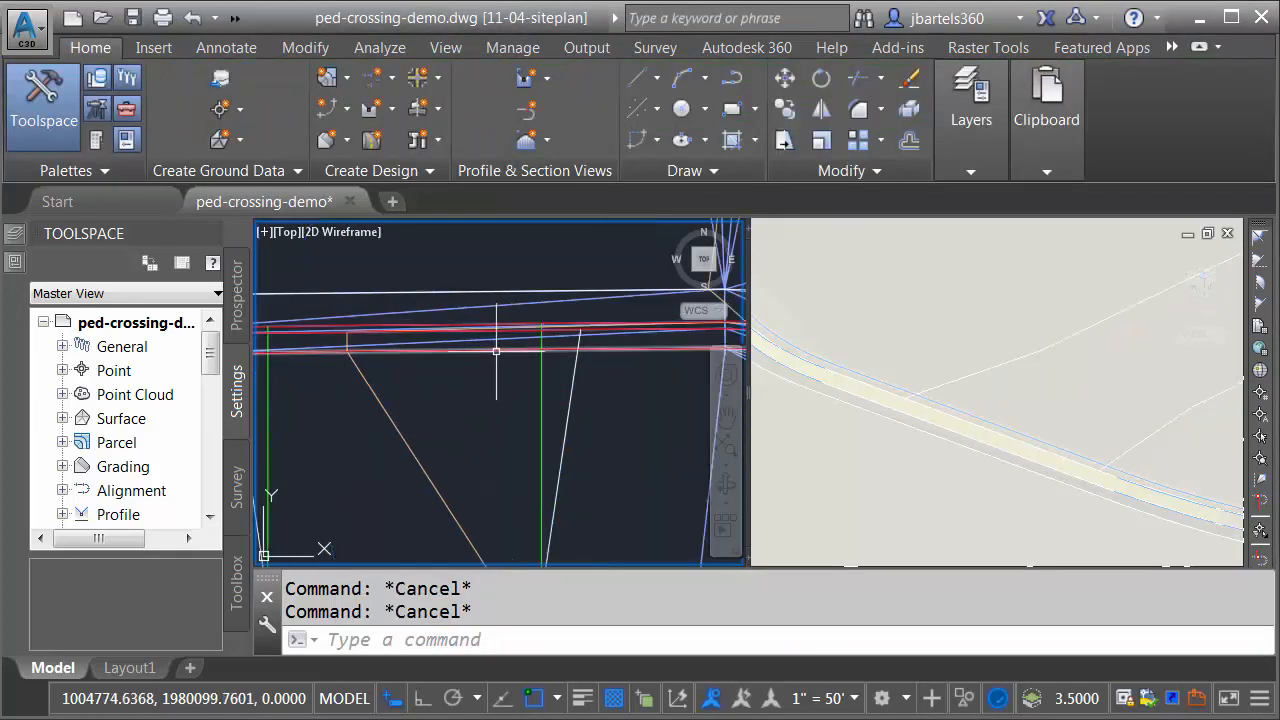
pyautogui.click(496, 350)
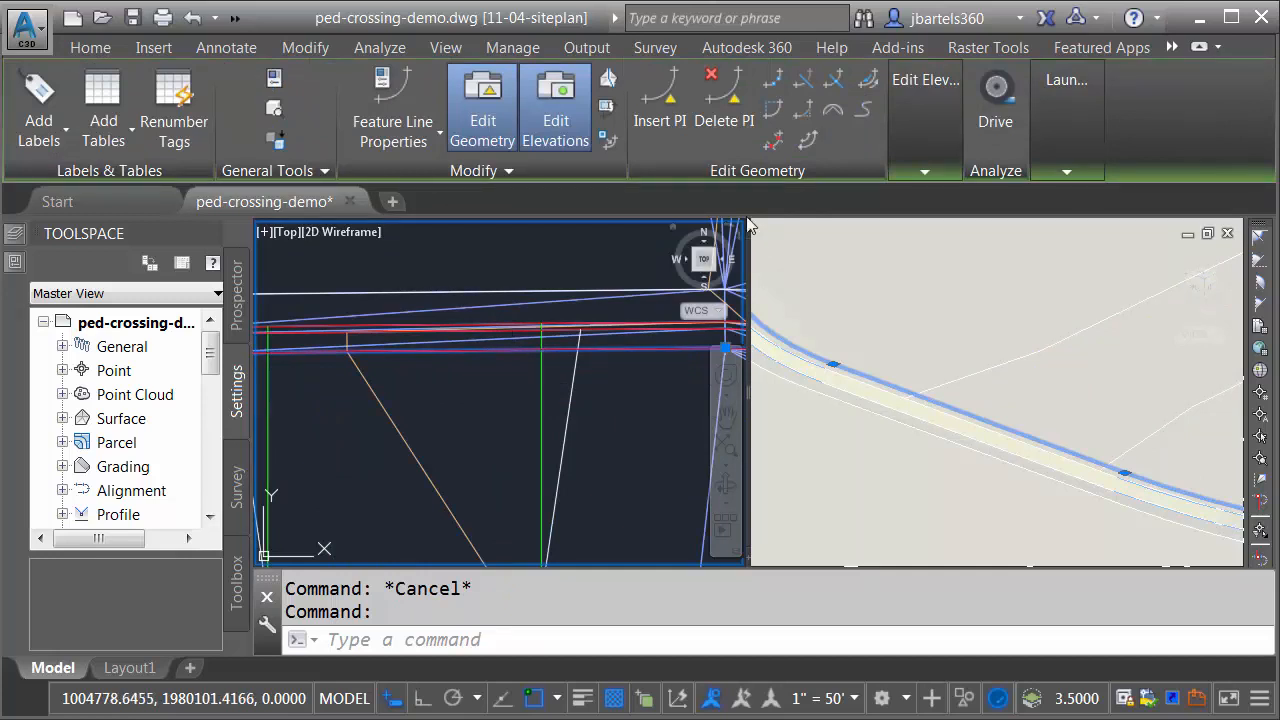
pyautogui.click(919, 88)
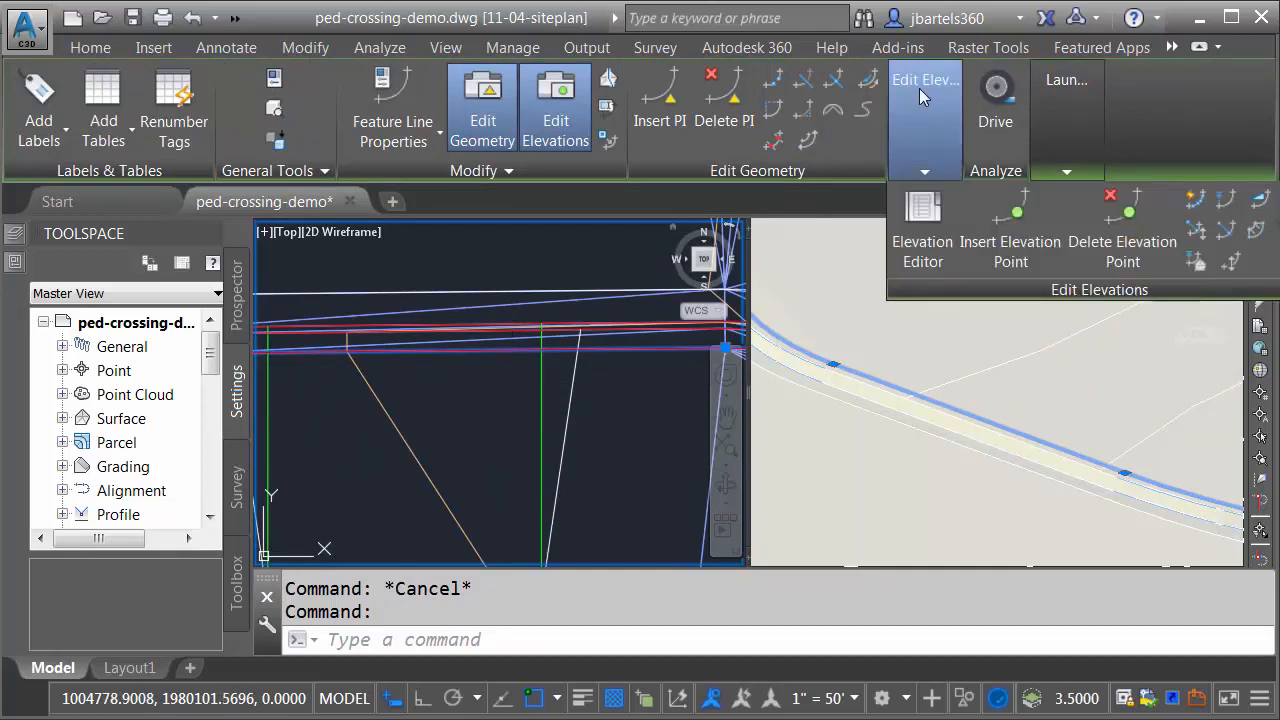
pyautogui.click(918, 205)
pyautogui.scroll(5, 600, 358)
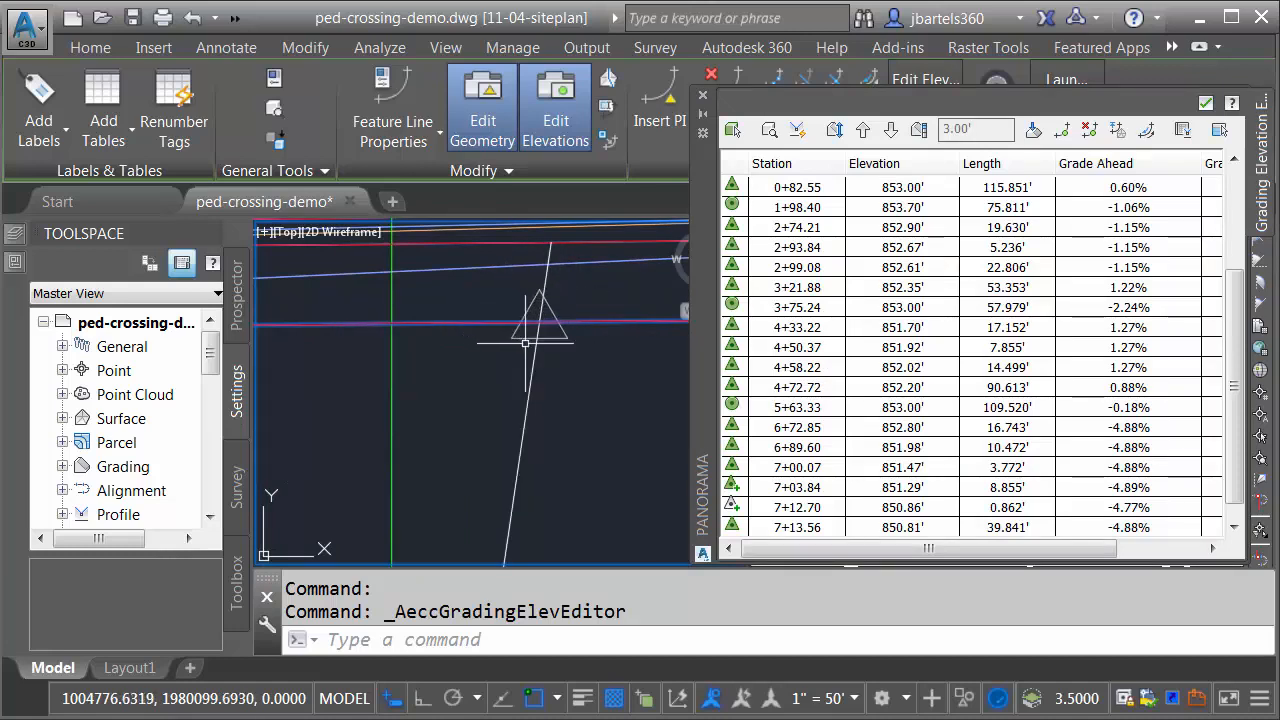
pyautogui.scroll(-4, 552, 349)
pyautogui.moveTo(402, 369); pyautogui.dragTo(486, 364, button='middle')
pyautogui.scroll(2, 437, 360)
pyautogui.scroll(2, 420, 337)
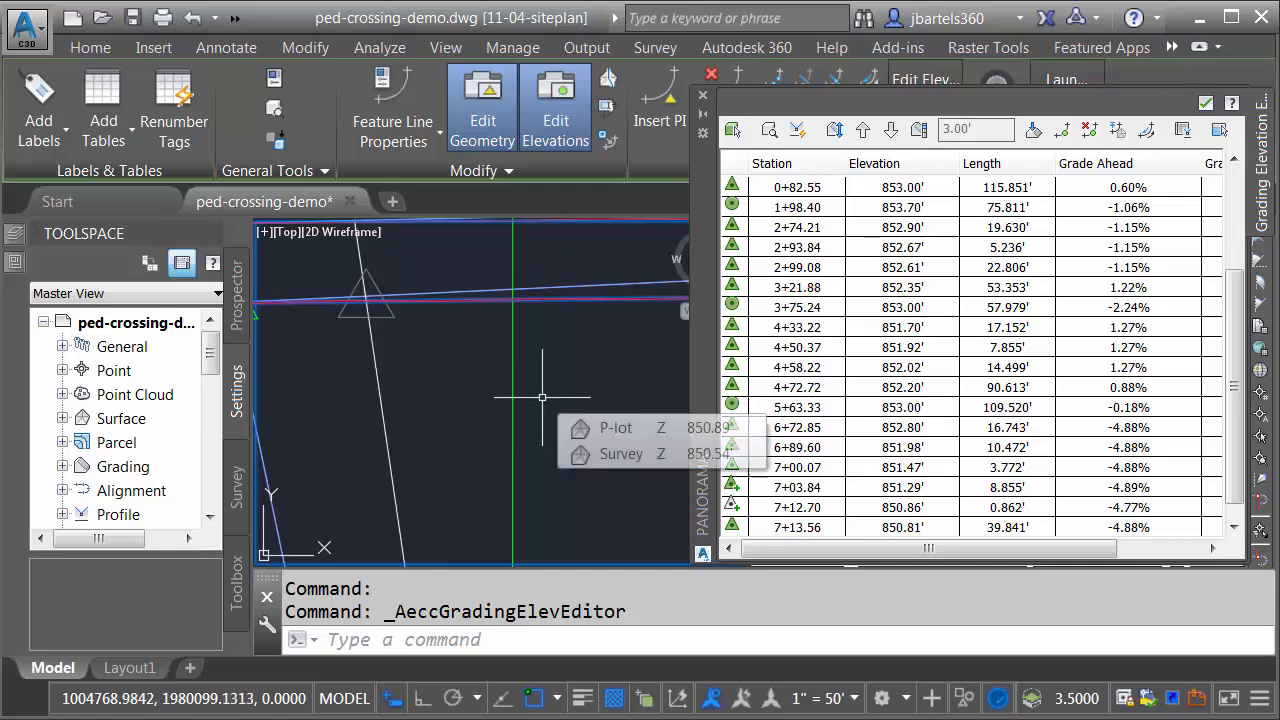
pyautogui.click(703, 95)
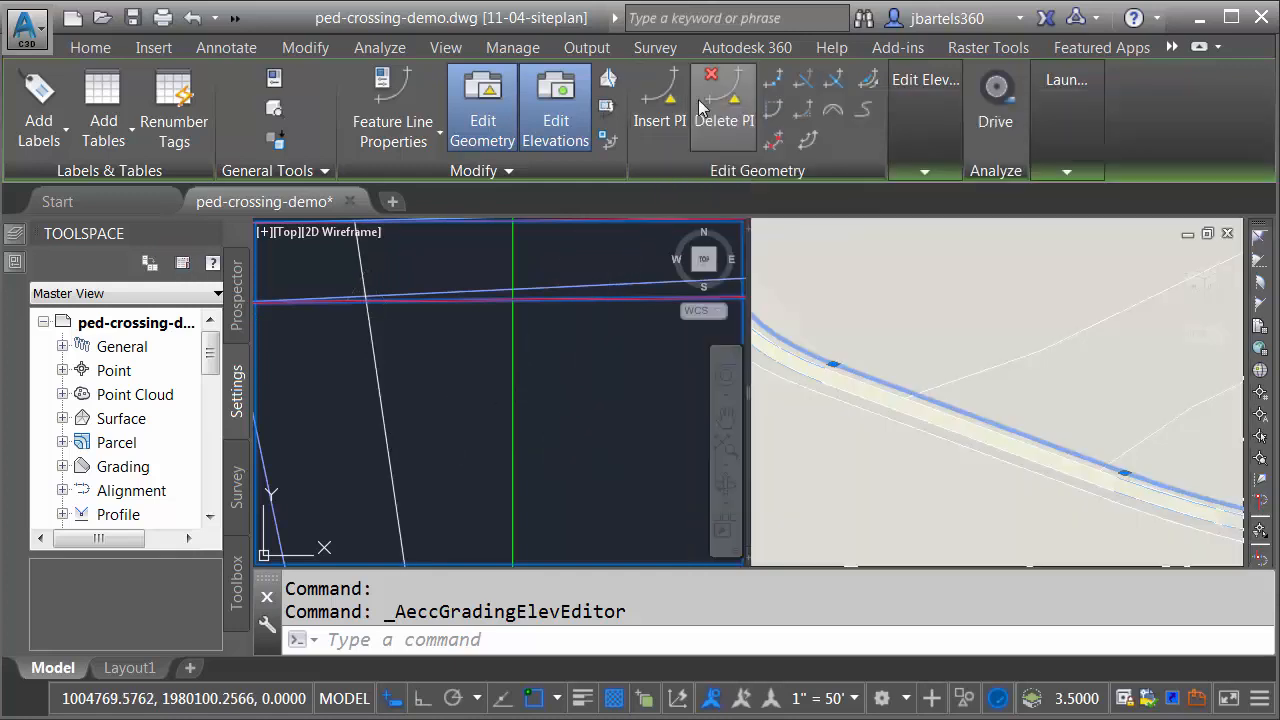
pyautogui.scroll(-3, 546, 414)
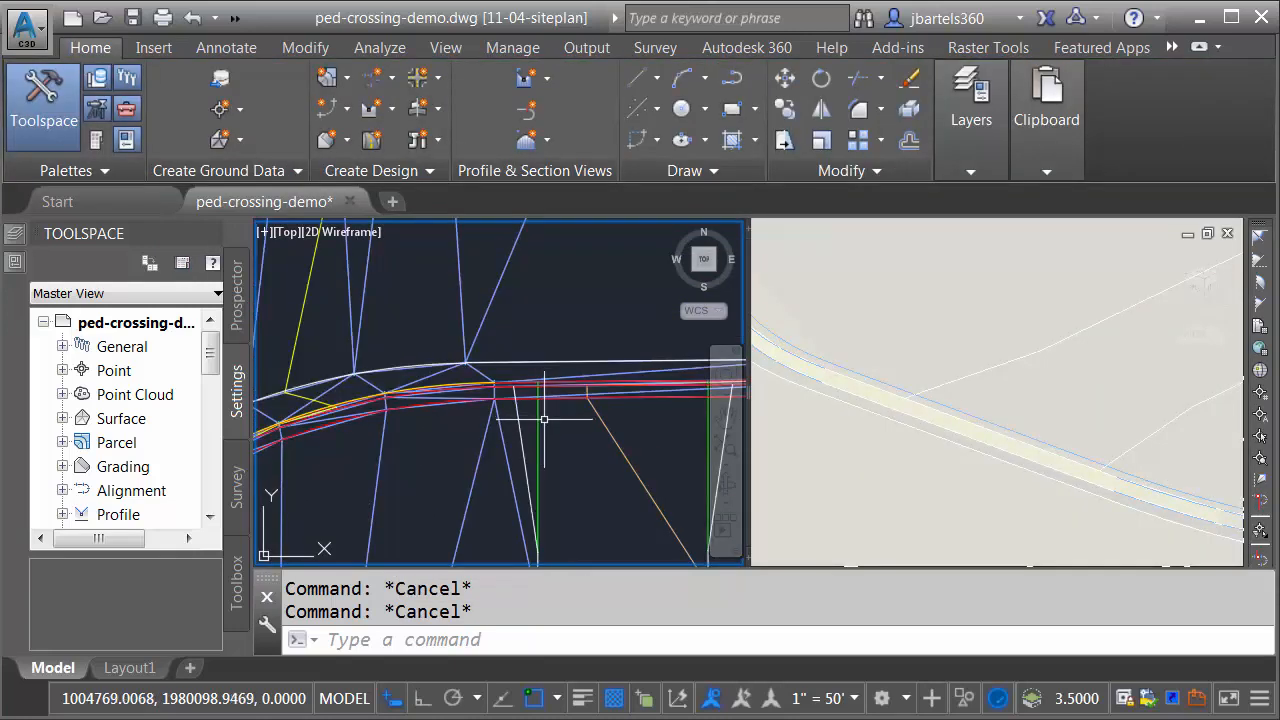
# Step: Add both crossing feature lines to the P-lot surface as standard breaklines, keeping the 15' weeding distance and 0.1' mid-ordinate distance
pyautogui.moveTo(555, 430); pyautogui.dragTo(471, 386, button='middle')
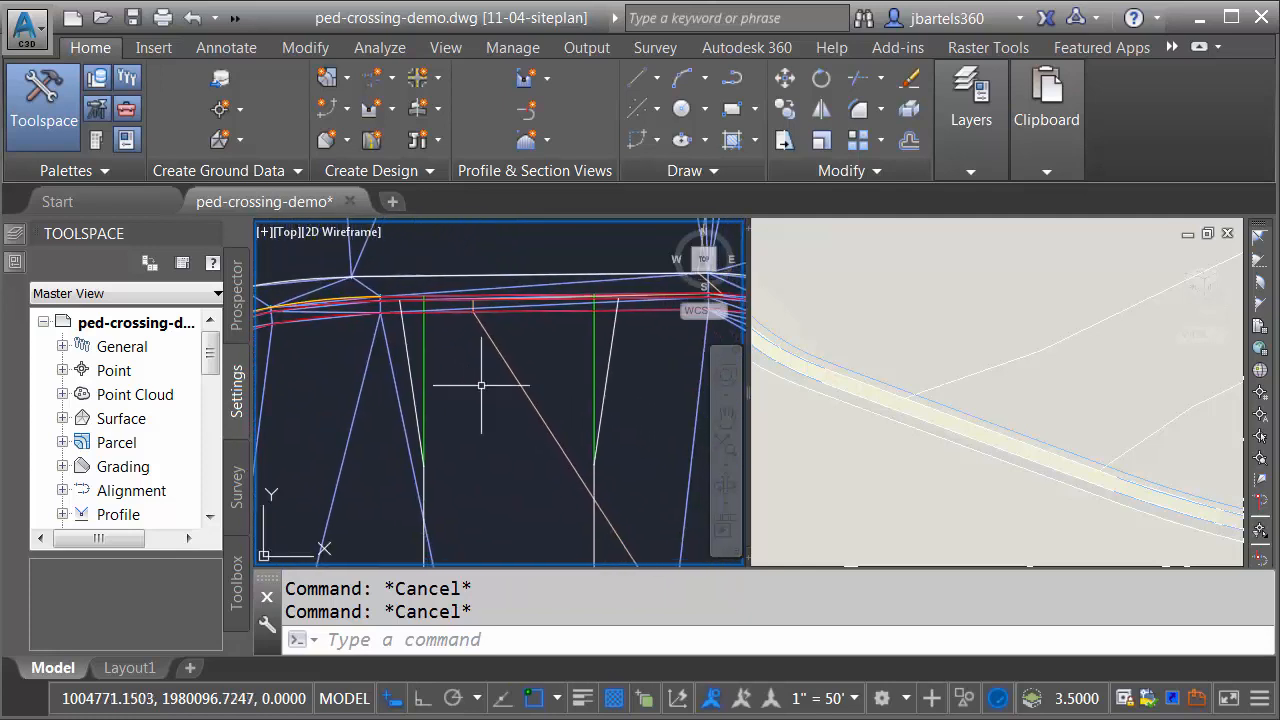
pyautogui.click(609, 363)
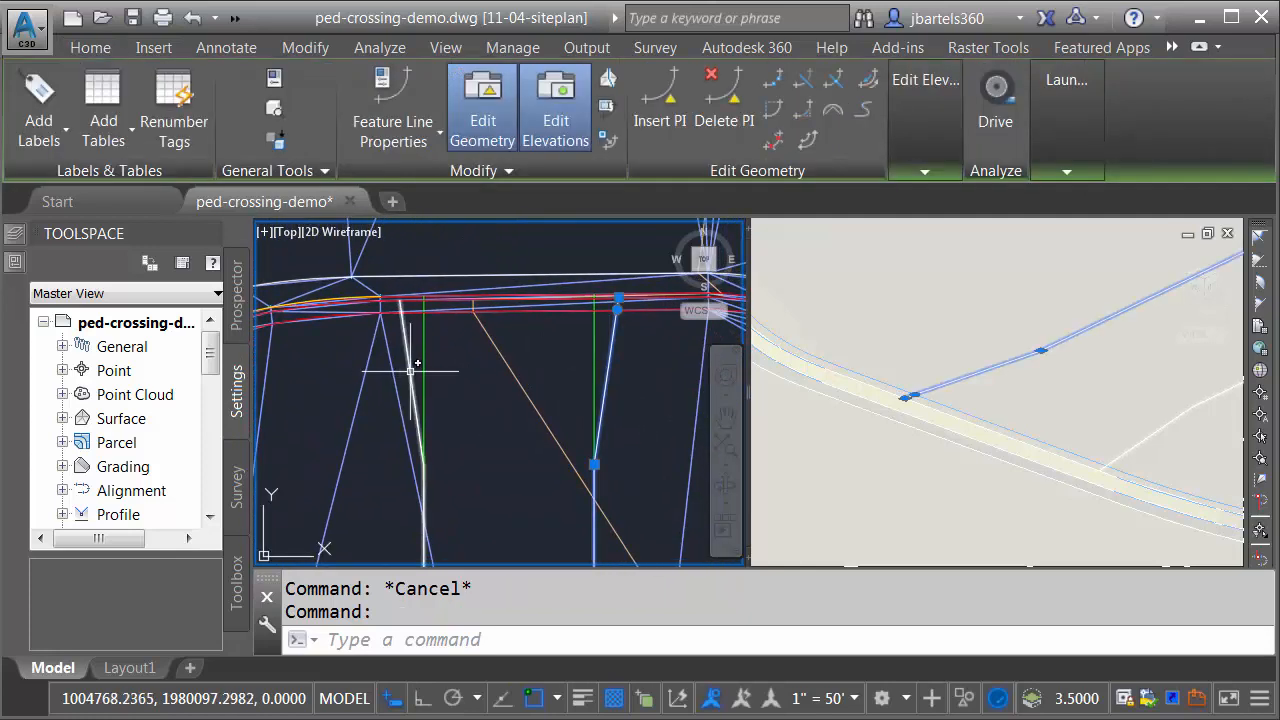
pyautogui.click(410, 371)
pyautogui.click(377, 84)
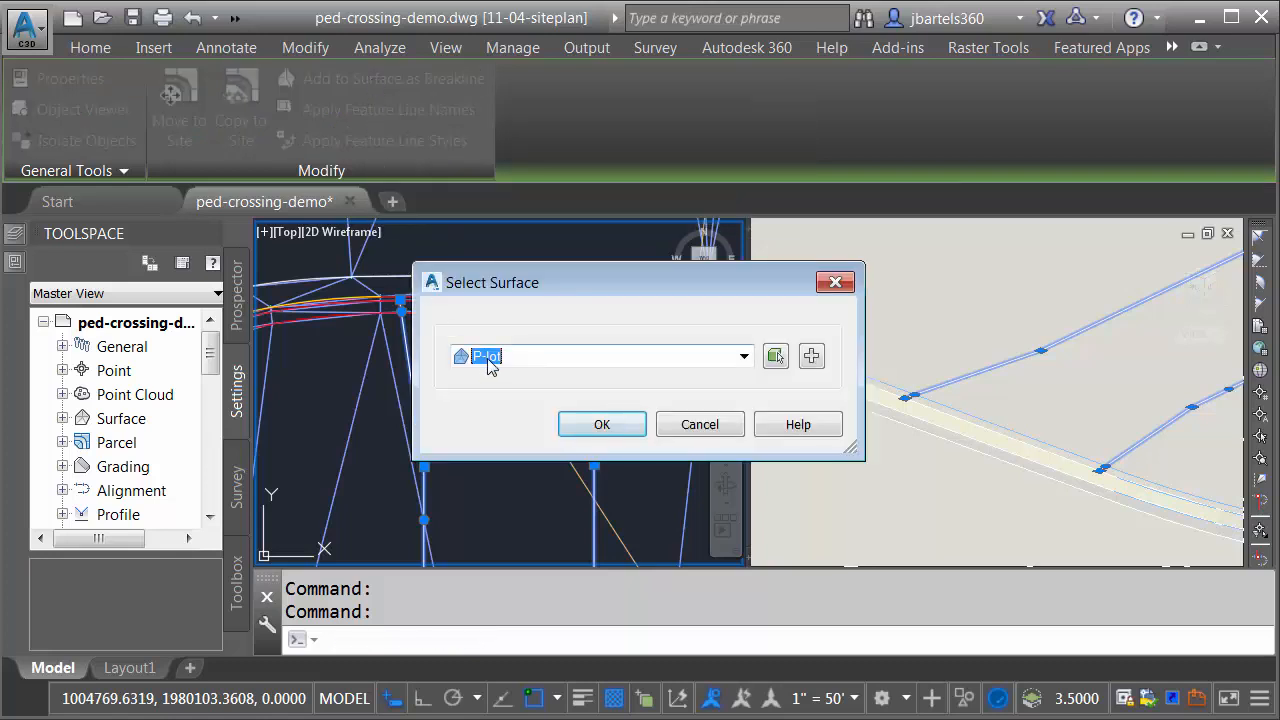
pyautogui.click(590, 428)
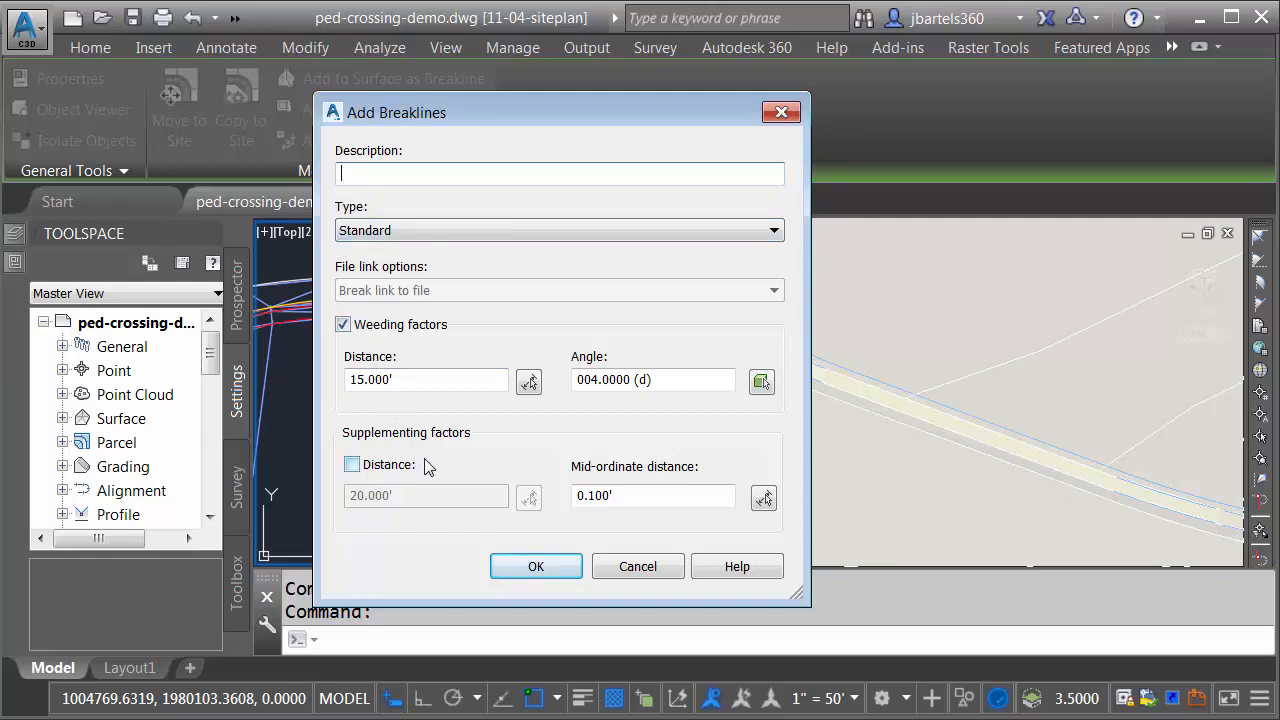
pyautogui.click(535, 567)
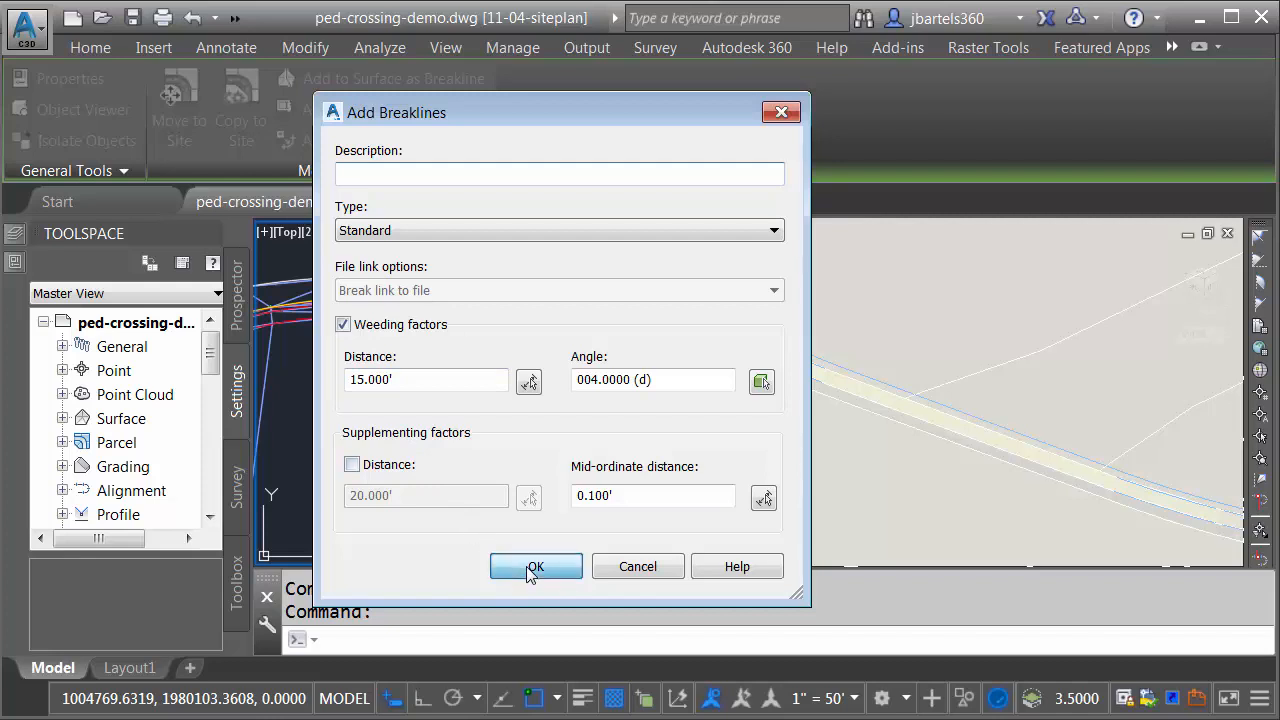
pyautogui.press('Escape')
pyautogui.press('Escape')
# Step: Start creating feature lines from the two green lines that run straight through the curb inside the crossing's flared edges
pyautogui.moveTo(477, 432); pyautogui.dragTo(464, 378, button='middle')
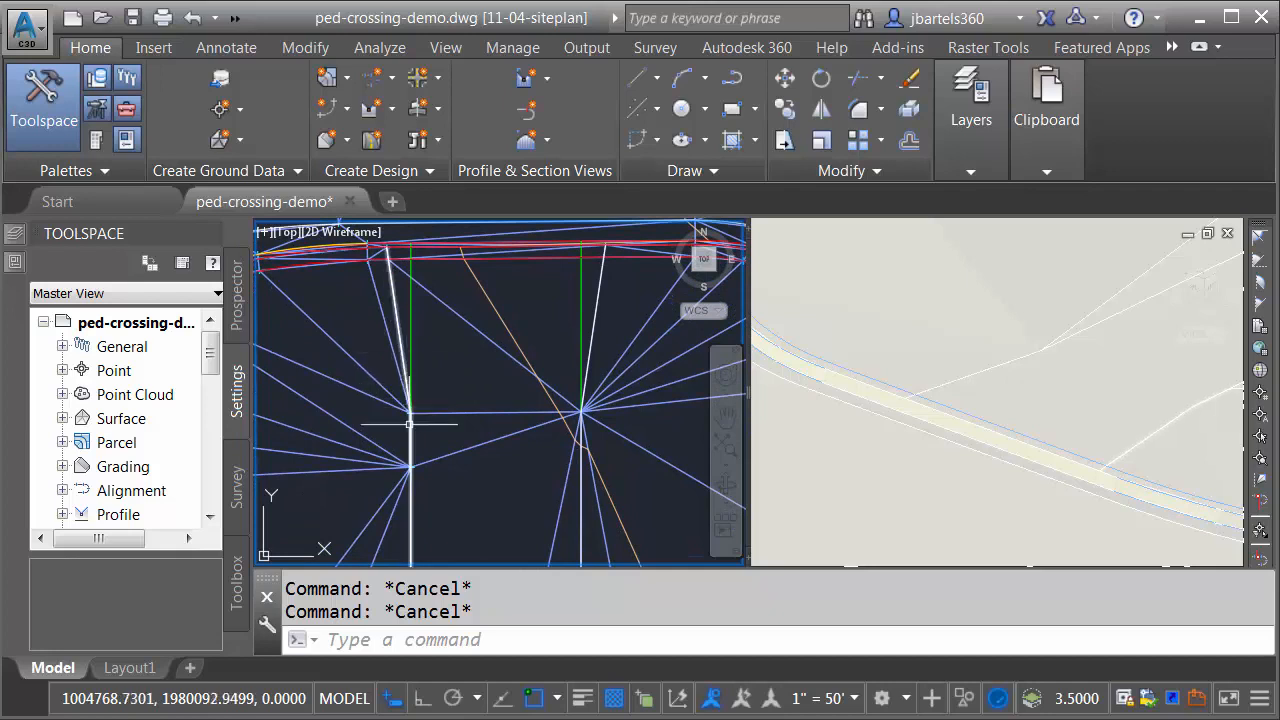
pyautogui.moveTo(480, 366); pyautogui.dragTo(476, 440, button='middle')
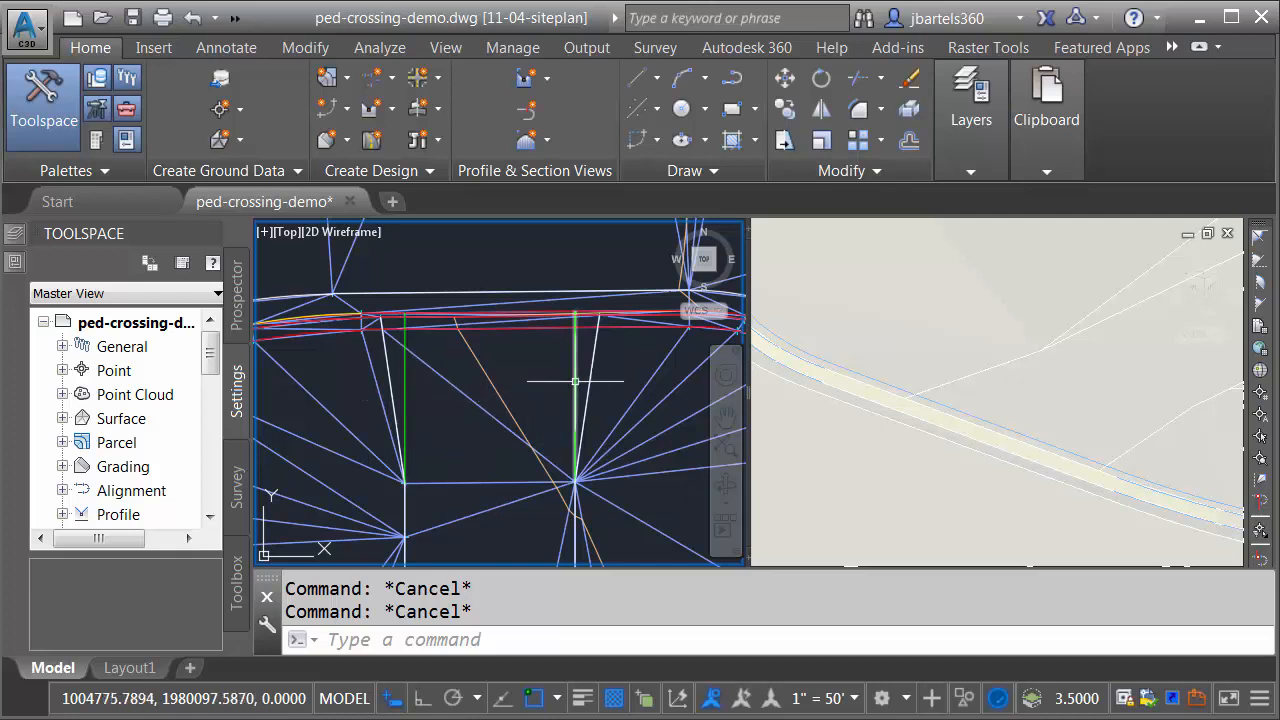
pyautogui.click(335, 108)
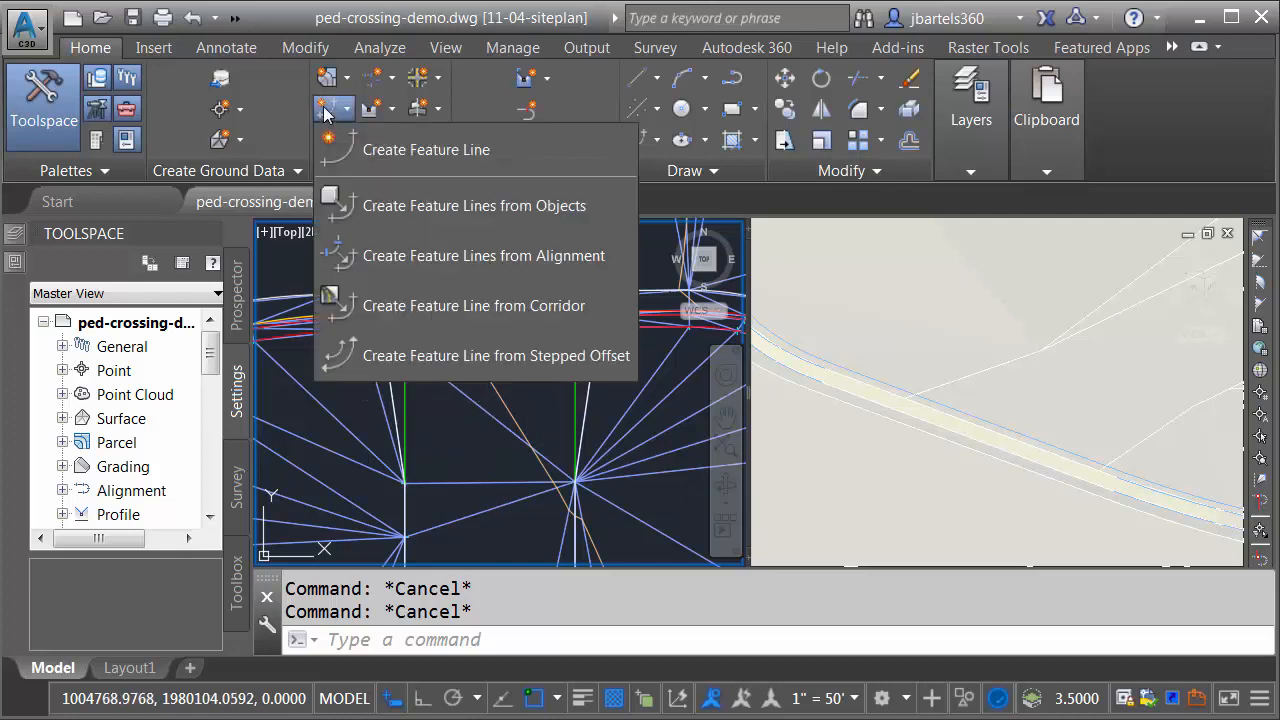
pyautogui.click(381, 208)
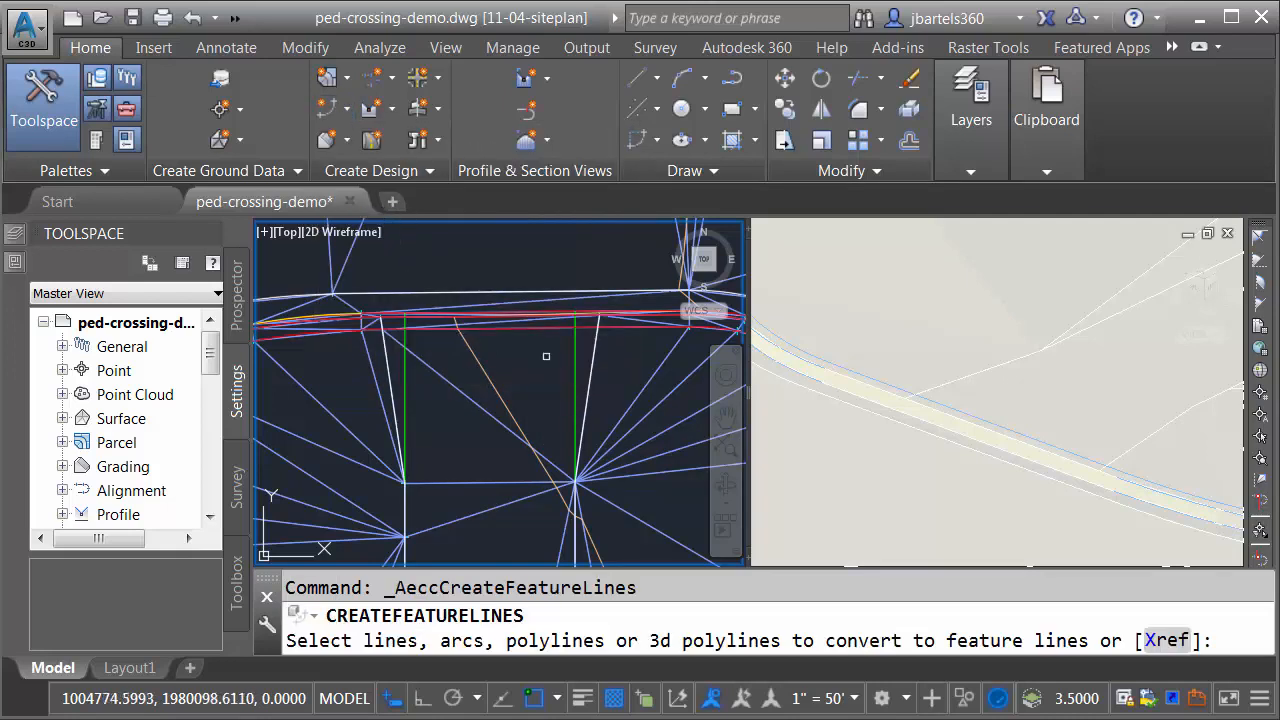
pyautogui.click(575, 360)
pyautogui.click(405, 372)
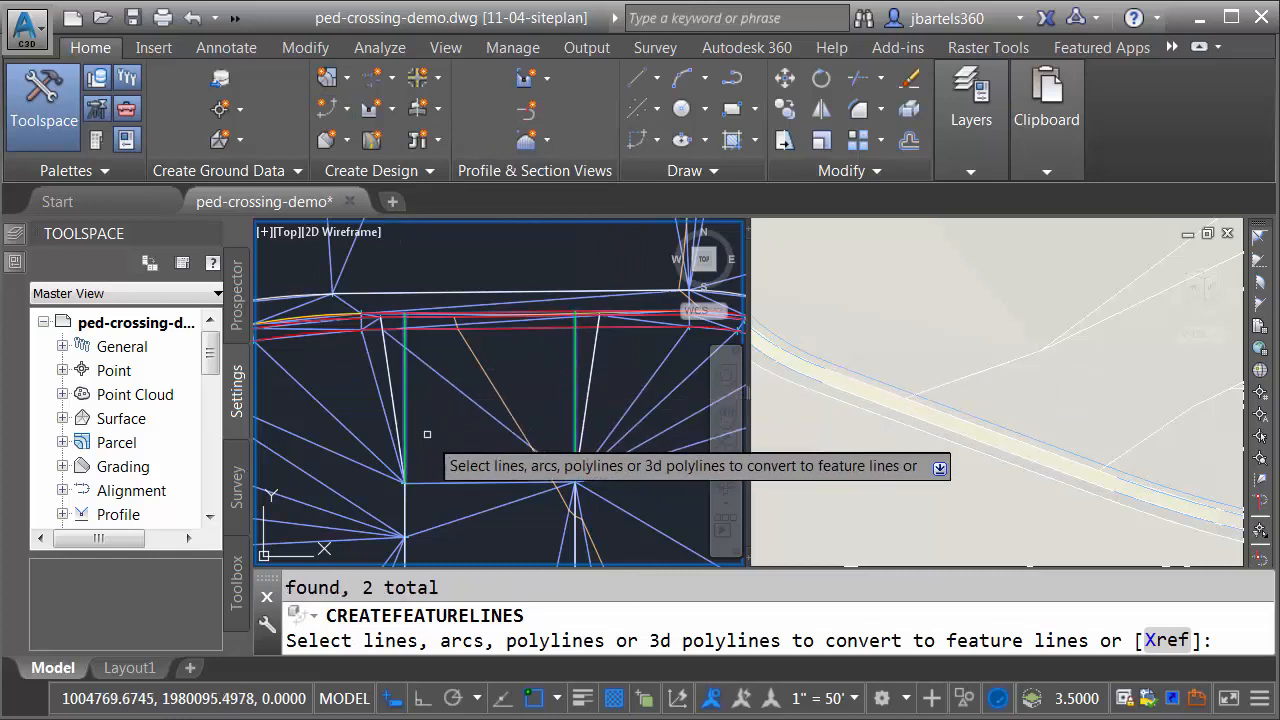
pyautogui.press('Return')
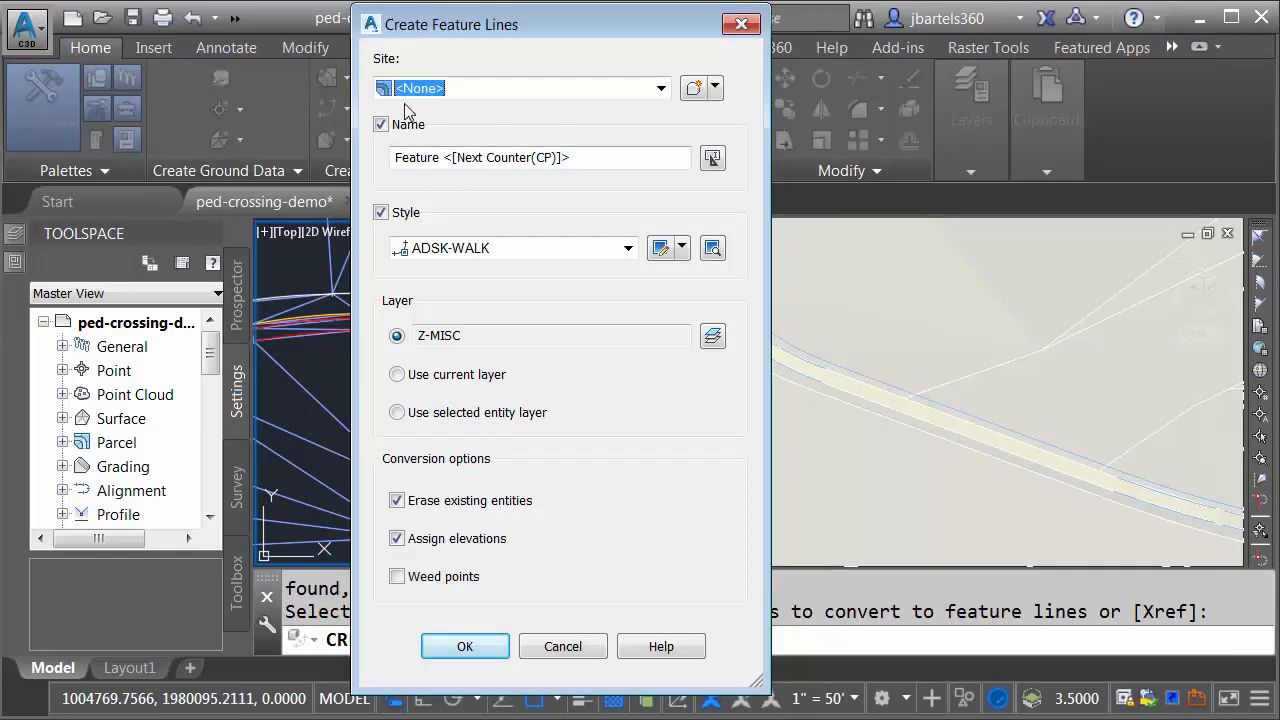
# Step: Create them with the name template P-walk-south-lowering plus Next Counter, taking elevations from the P-lot surface without intermediate grade break points
pyautogui.moveTo(555, 160); pyautogui.dragTo(398, 205)
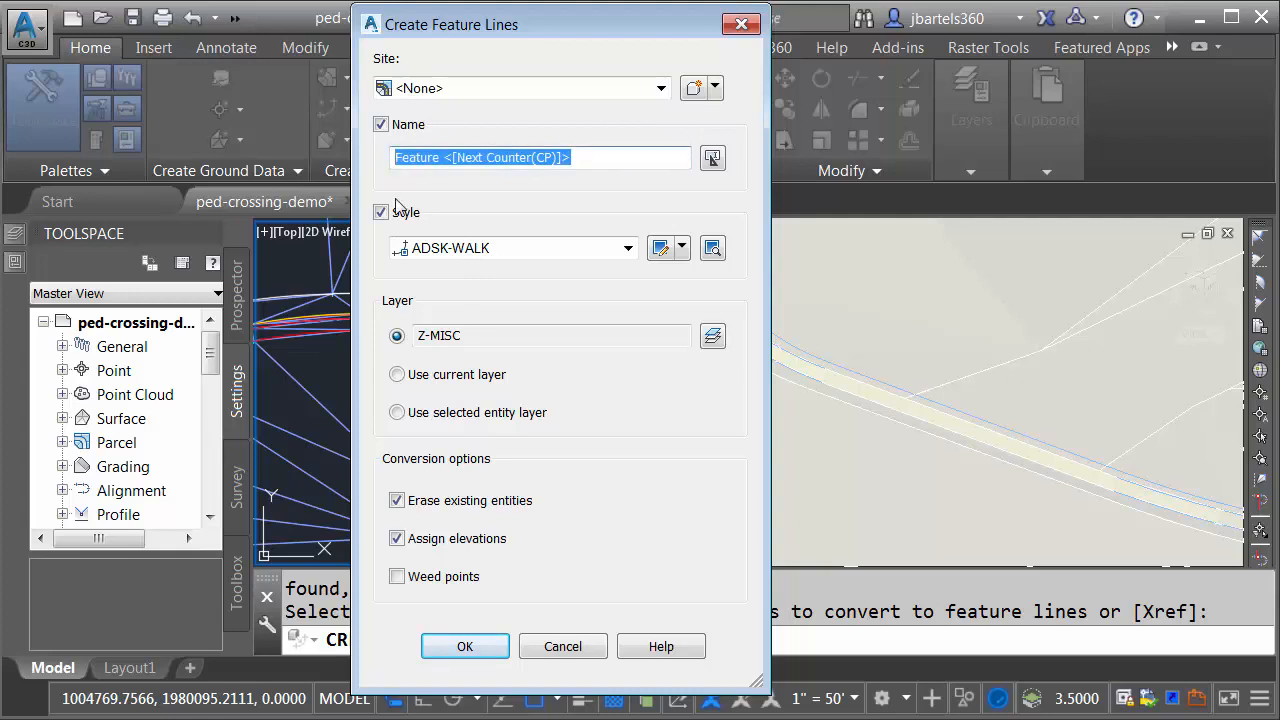
pyautogui.write('P-walk-south-lowering')
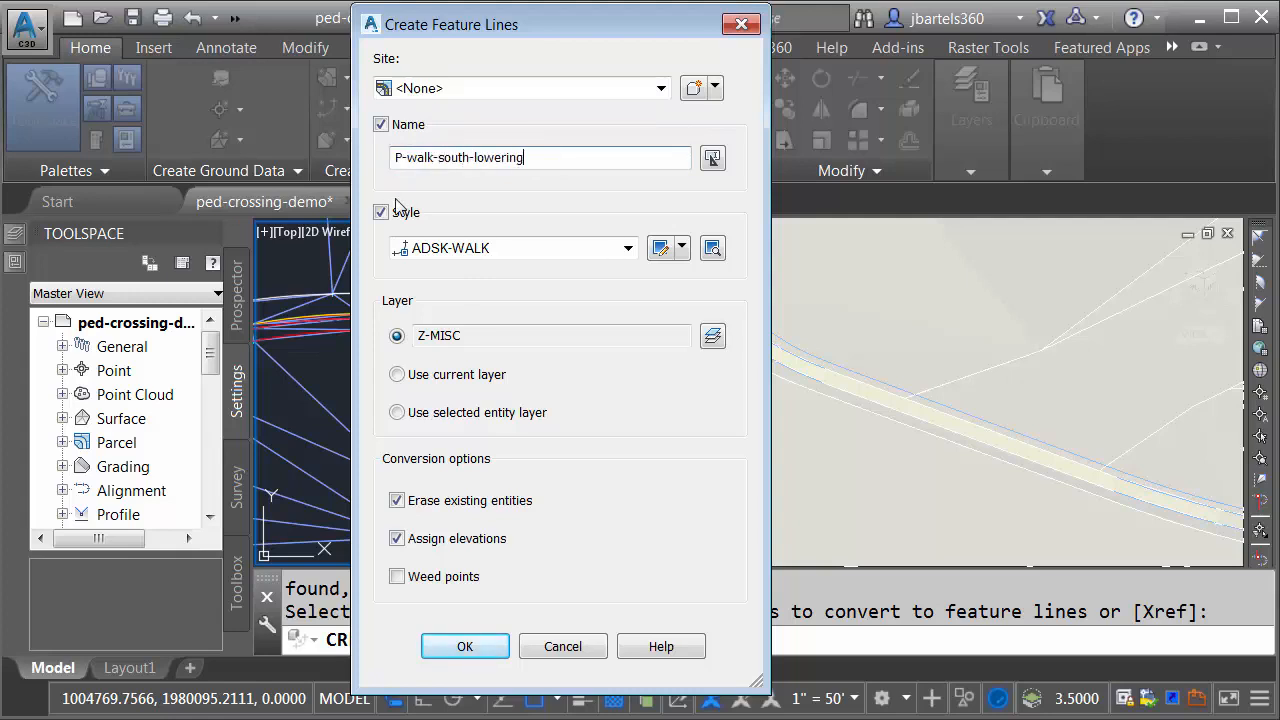
pyautogui.click(712, 160)
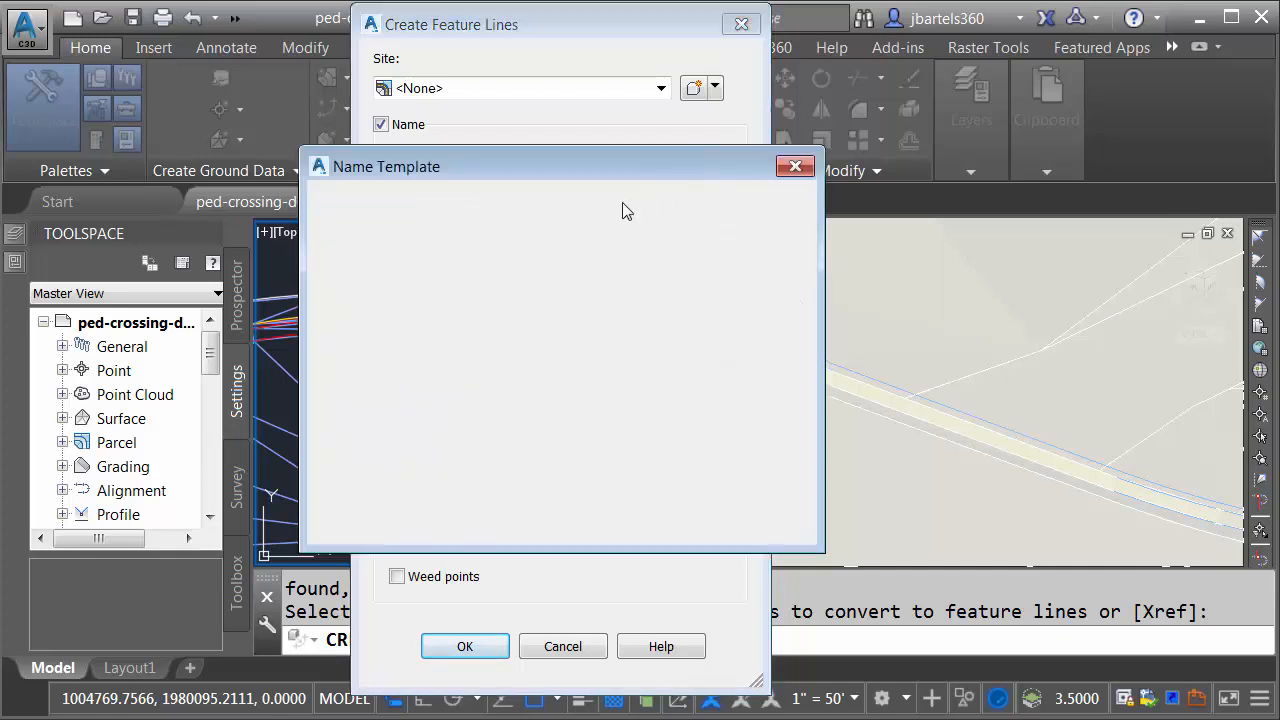
pyautogui.click(513, 300)
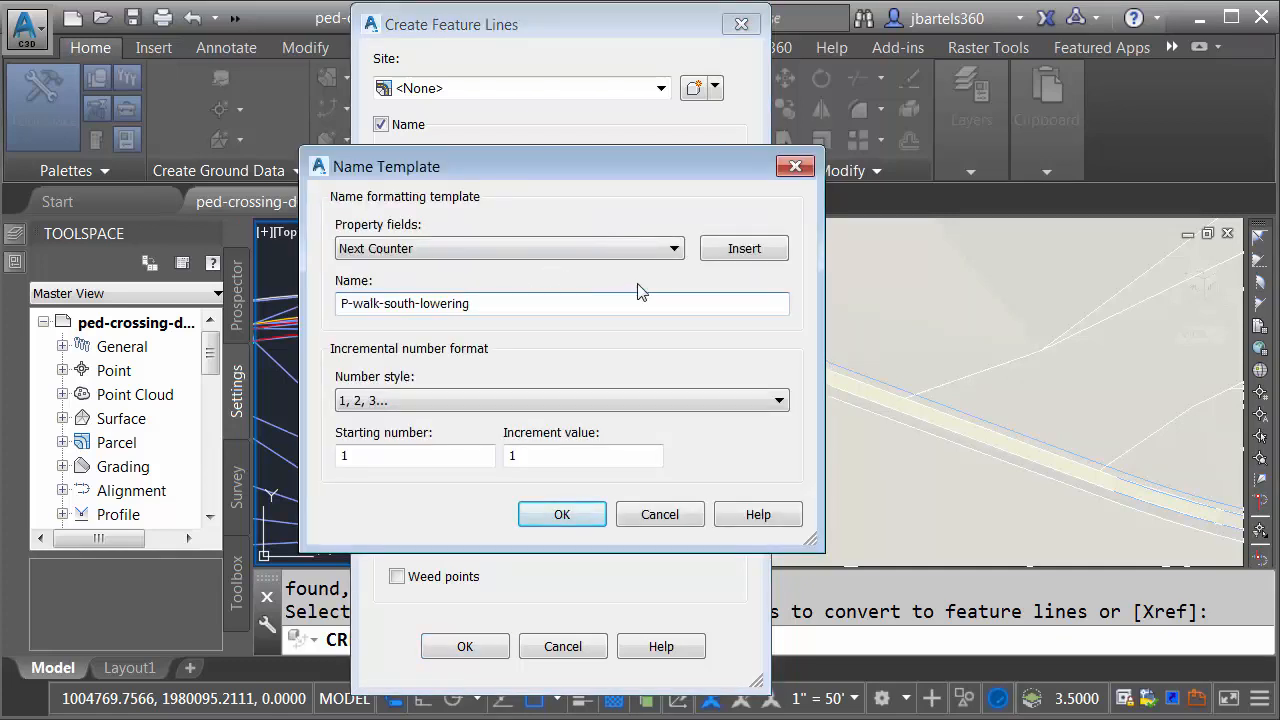
pyautogui.click(722, 252)
pyautogui.click(560, 514)
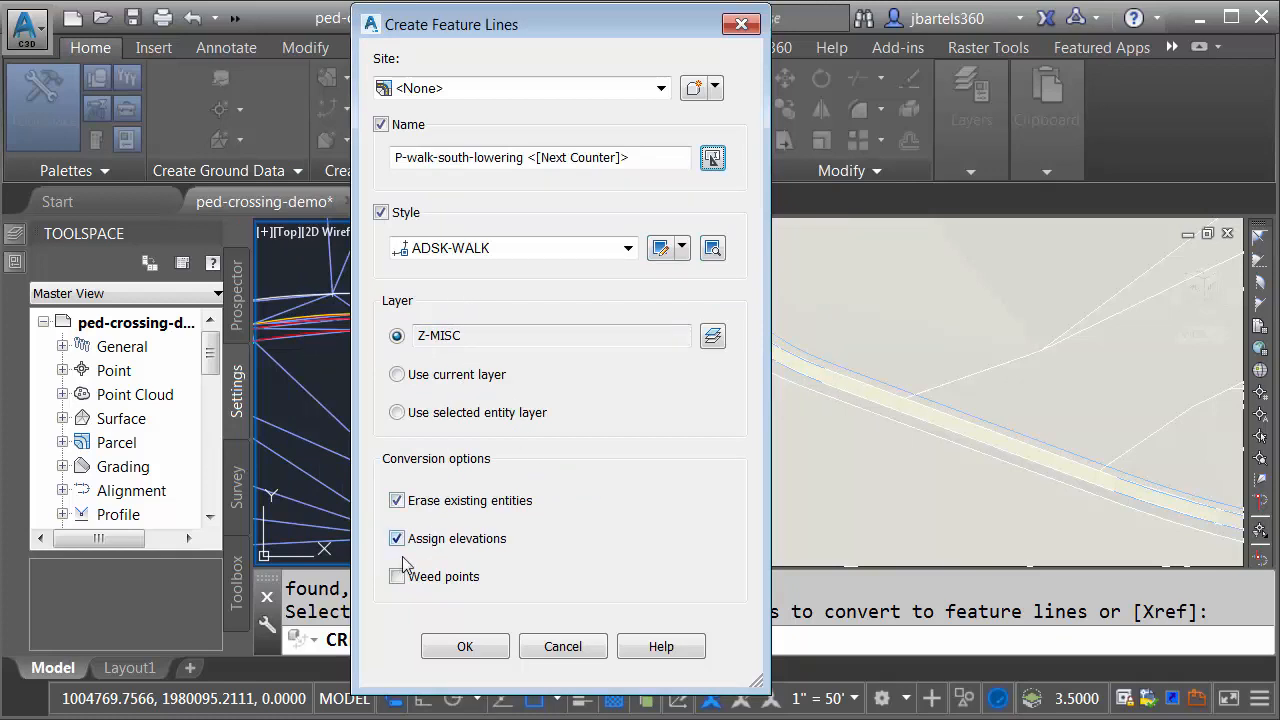
pyautogui.click(463, 647)
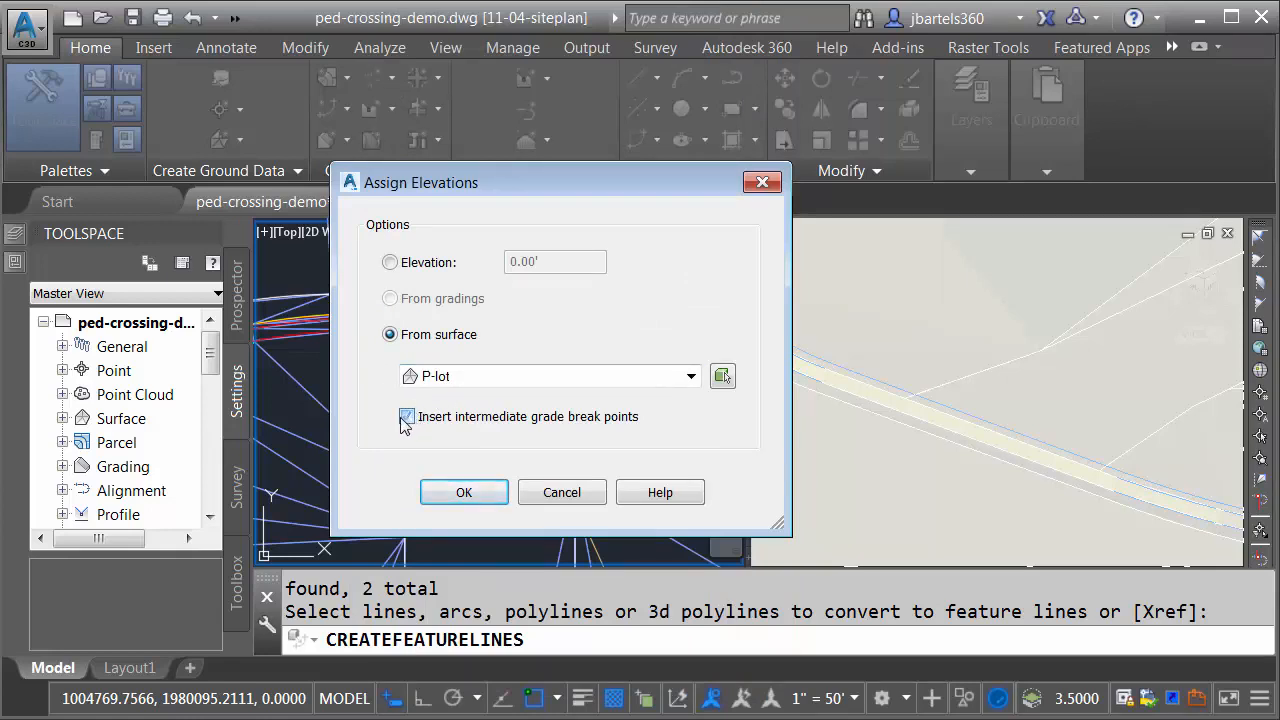
pyautogui.click(461, 492)
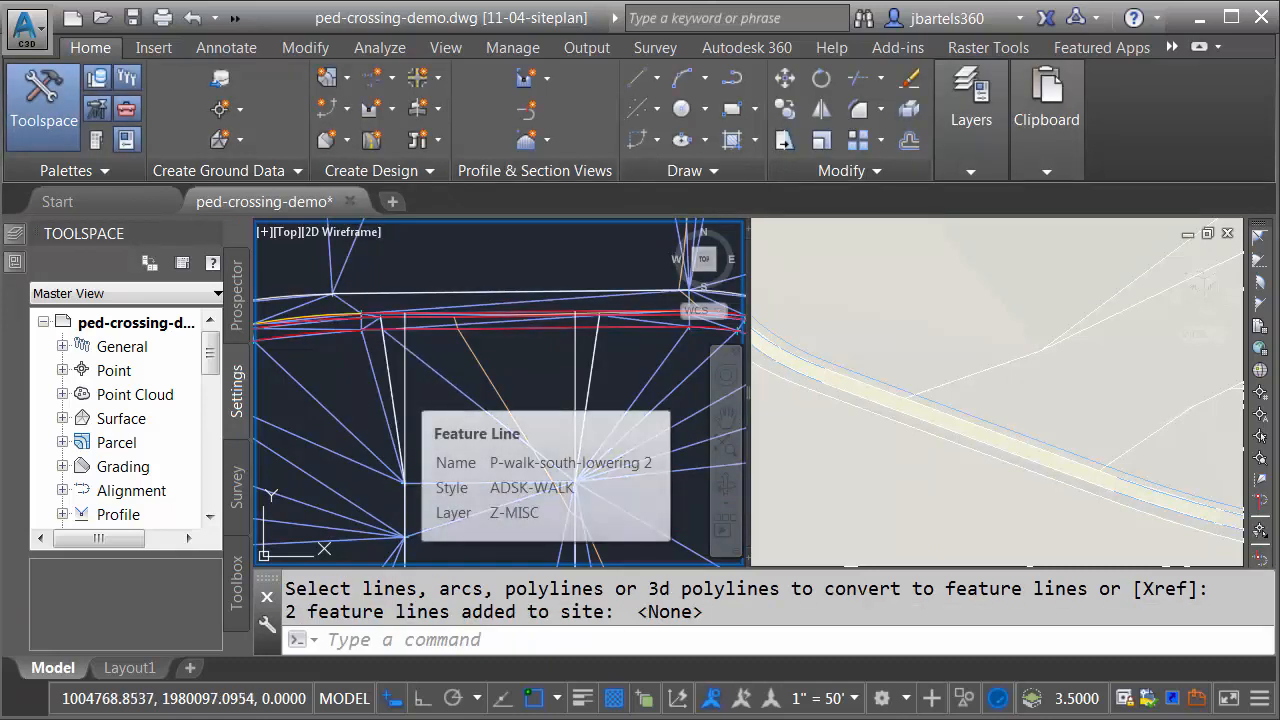
# Step: Examine where the new west lowering feature line meets the red curb feature lines, in plan and in the 3D view
pyautogui.click(405, 400)
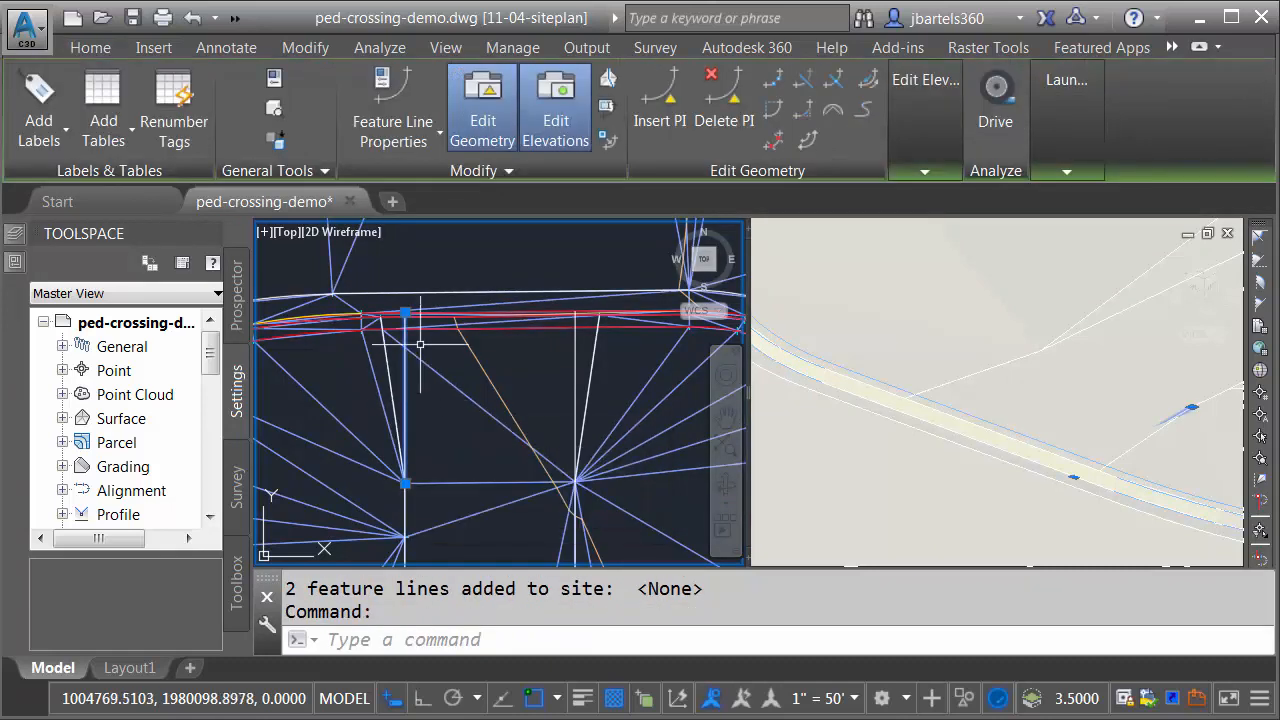
pyautogui.scroll(3, 423, 403)
pyautogui.scroll(2, 367, 283)
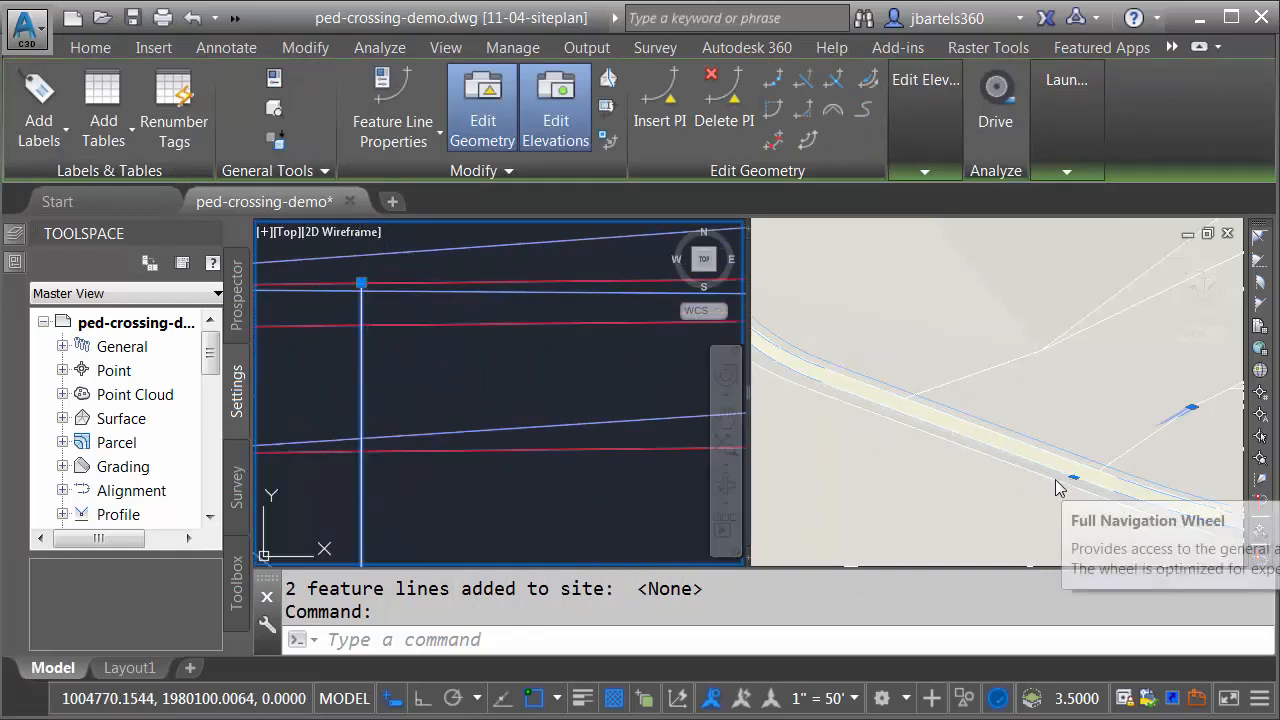
pyautogui.scroll(-5, 466, 389)
pyautogui.moveTo(491, 466); pyautogui.dragTo(486, 289, button='middle')
pyautogui.scroll(-2, 487, 385)
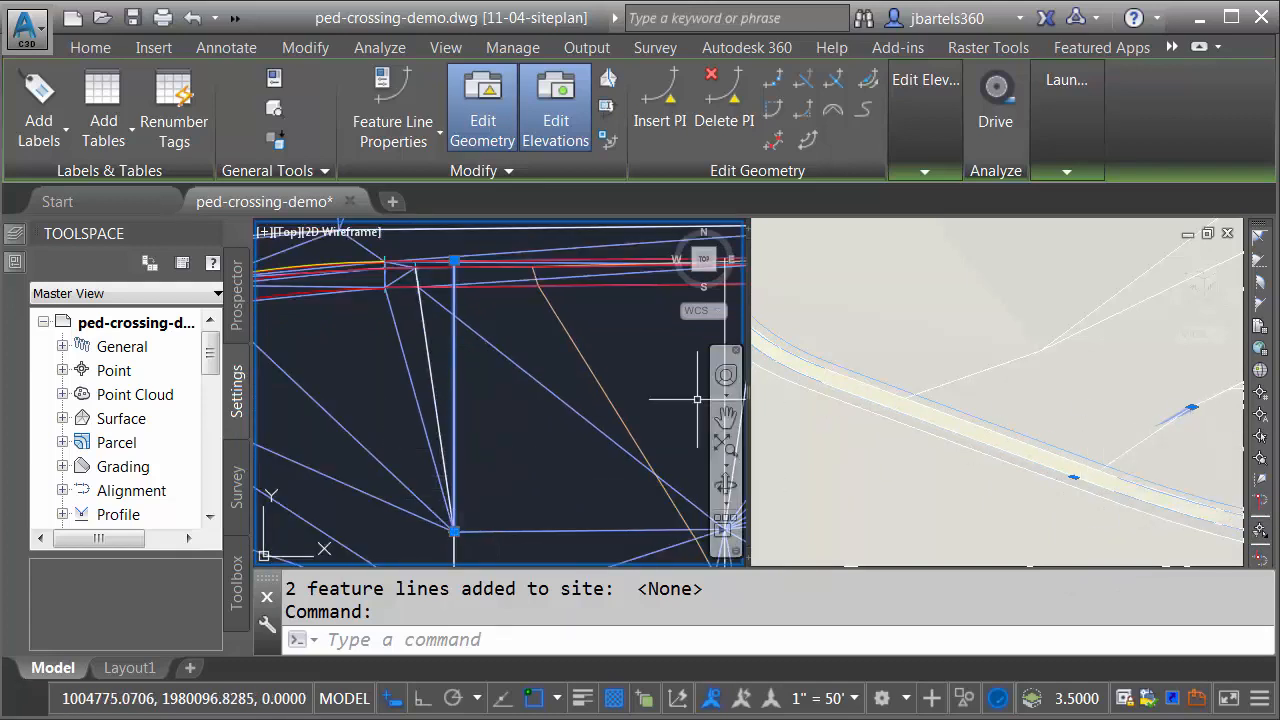
pyautogui.moveTo(530, 437); pyautogui.dragTo(457, 457, button='middle')
pyautogui.press('Escape')
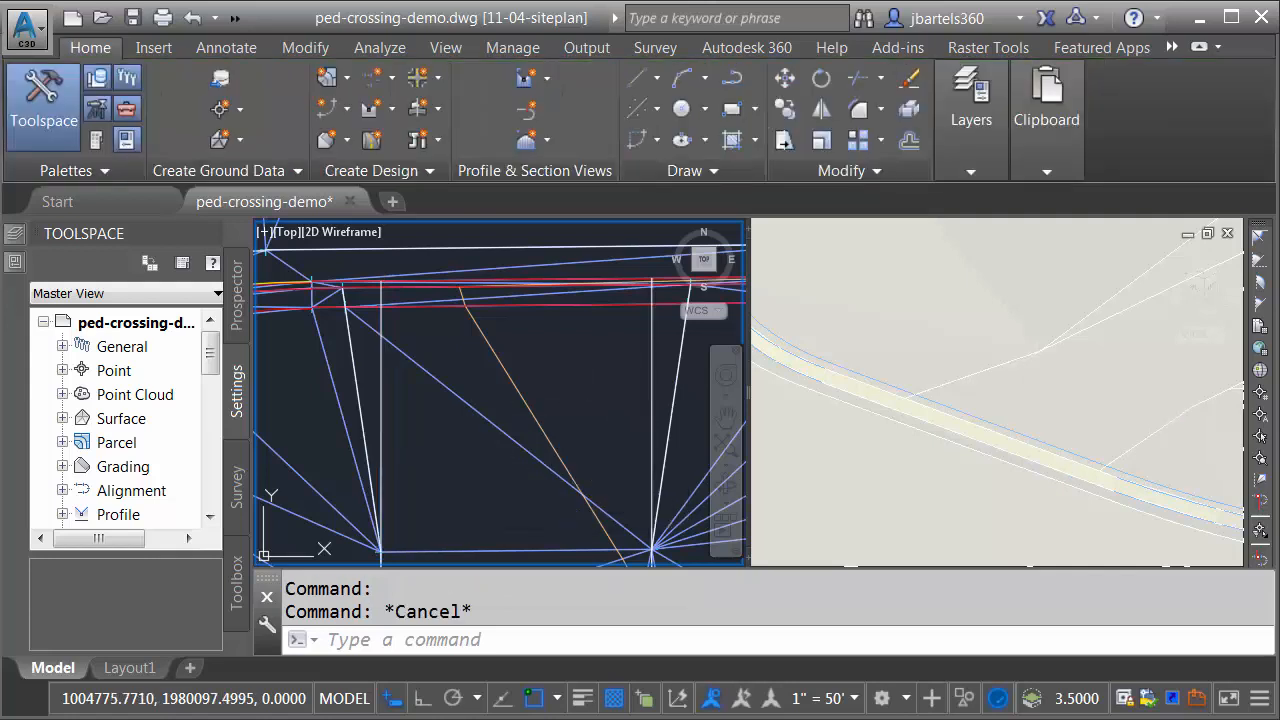
# Step: Move both new lowering feature lines to the site P-LOT-CG
pyautogui.click(650, 393)
pyautogui.click(381, 383)
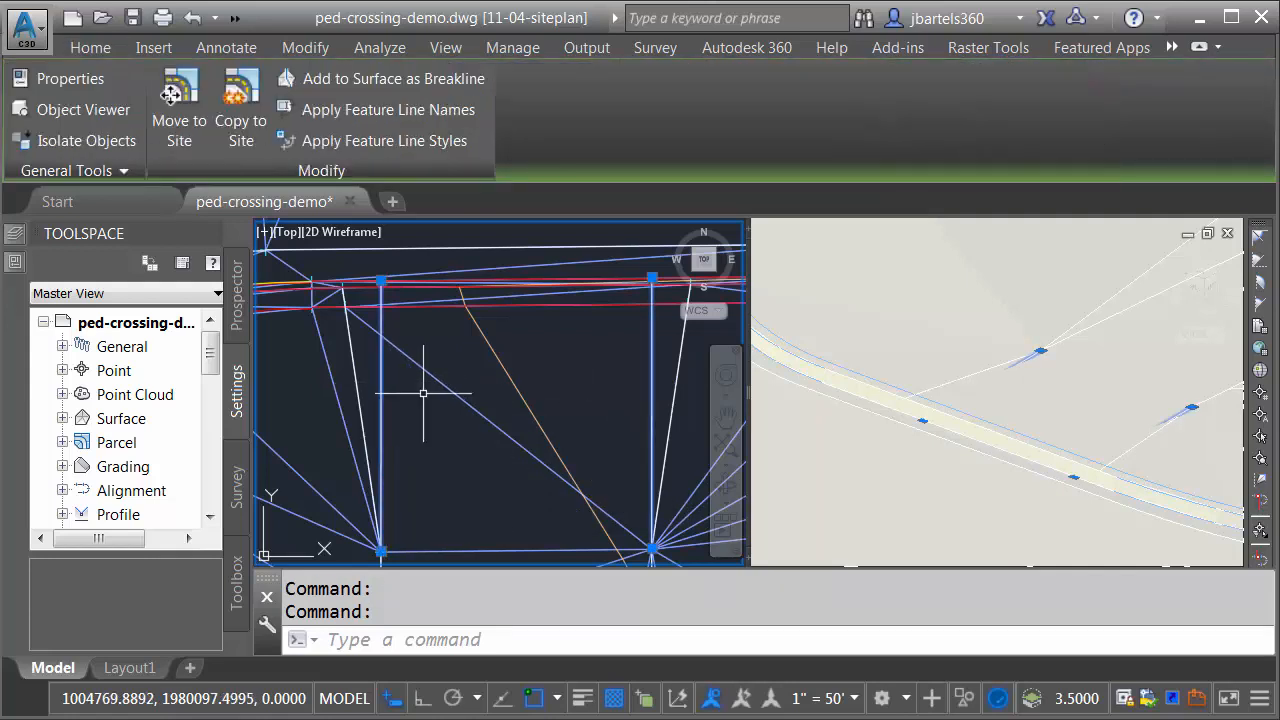
pyautogui.click(178, 127)
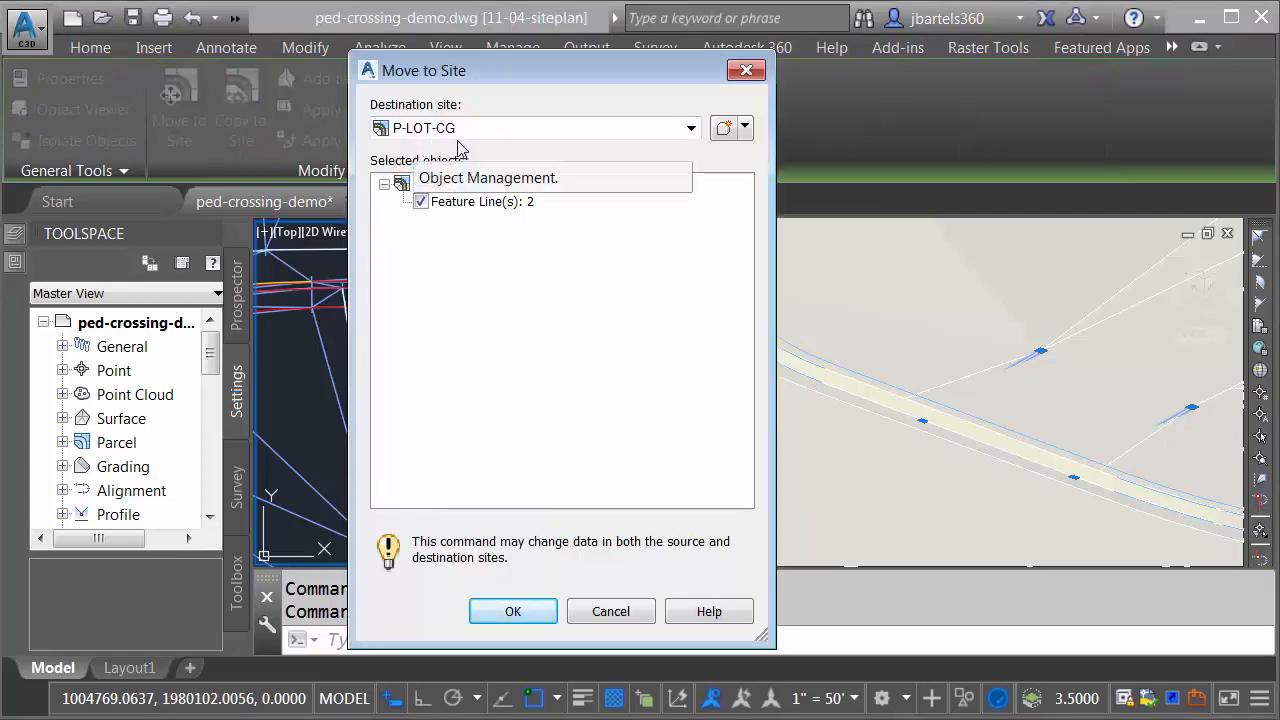
pyautogui.click(505, 612)
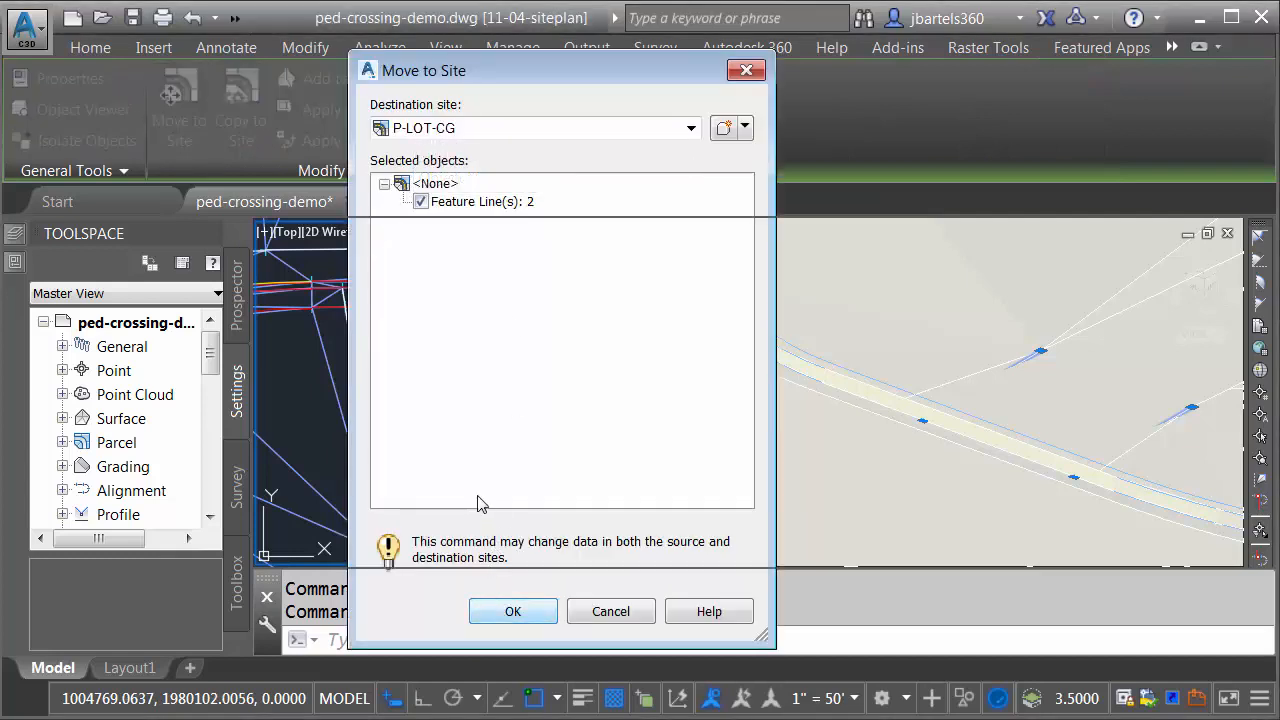
# Step: Rebuild the P-lot surface and review the lowered crossing in the 3D view
pyautogui.click(239, 316)
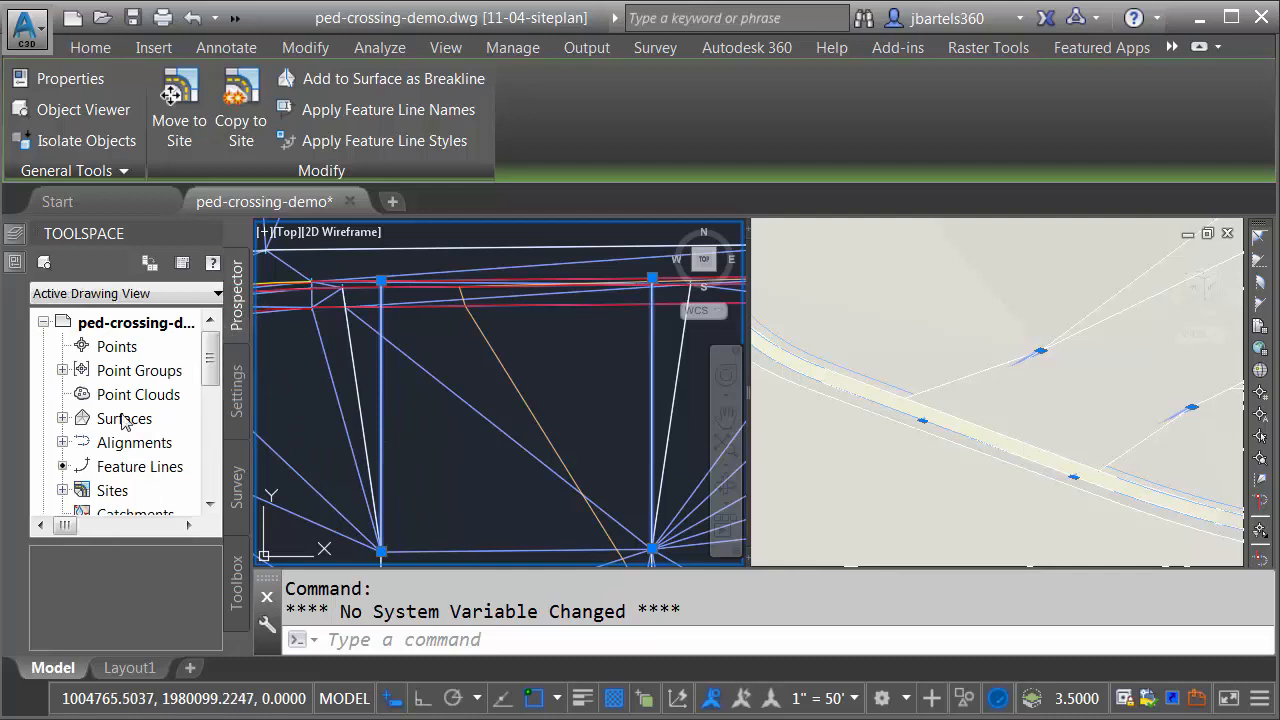
pyautogui.click(62, 419)
pyautogui.rightClick(147, 446)
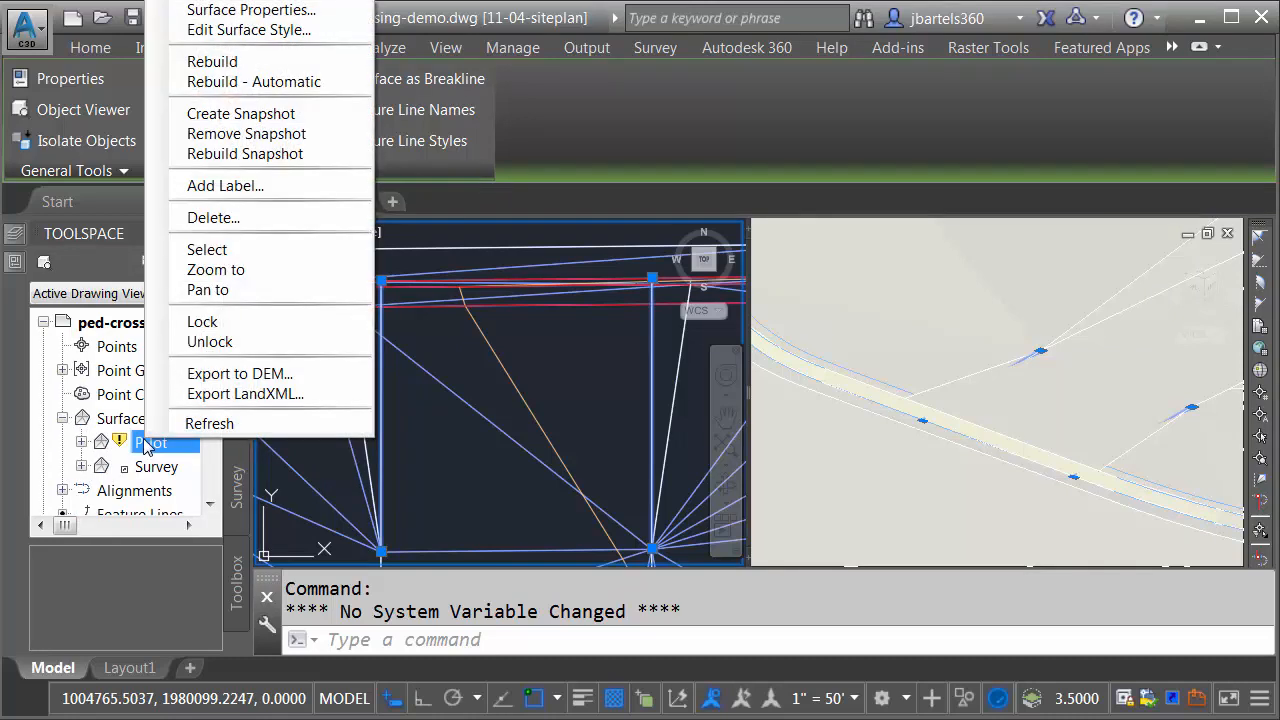
pyautogui.click(243, 60)
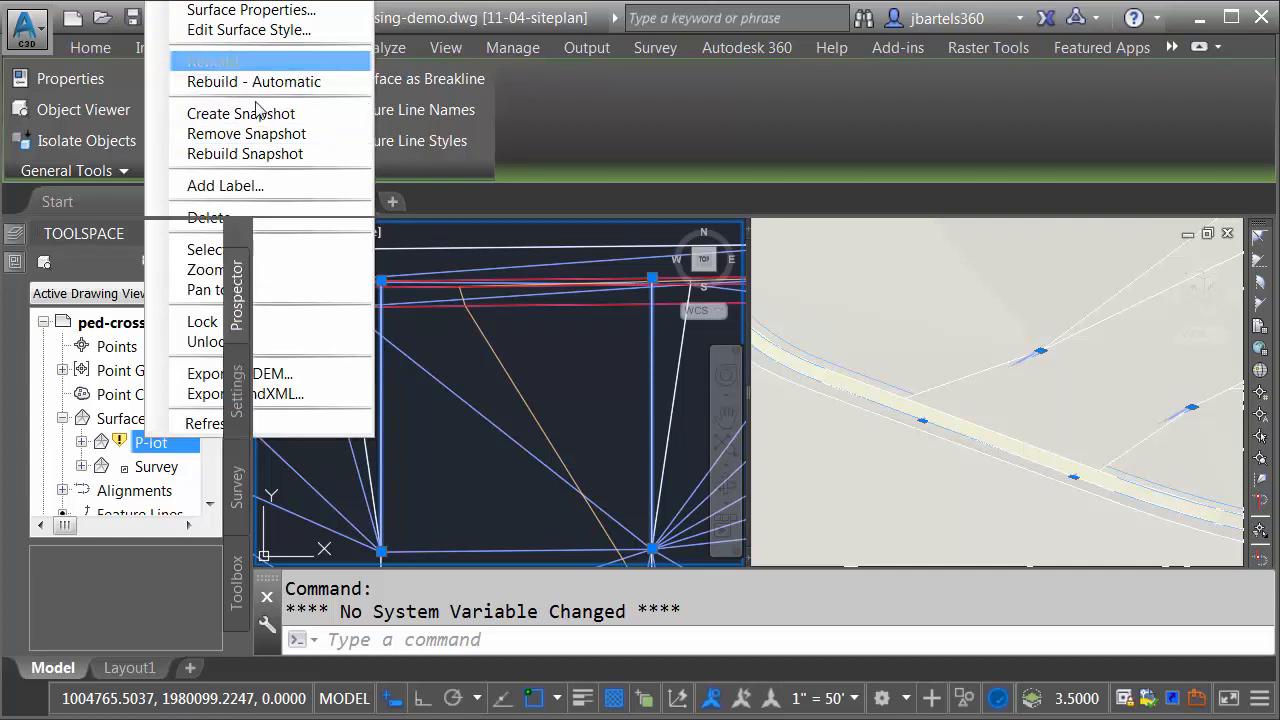
pyautogui.press('Escape')
pyautogui.press('Escape')
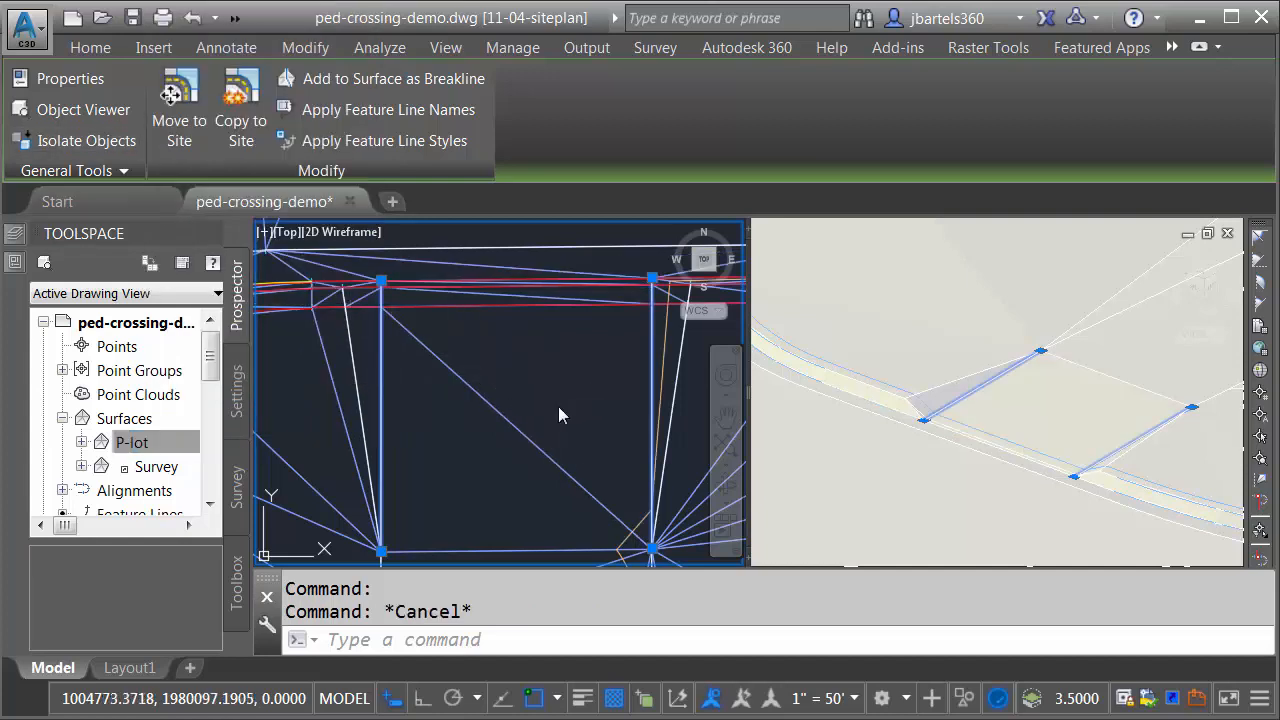
pyautogui.click(968, 470)
pyautogui.keyDown('shift'); pyautogui.moveTo(1013, 450); pyautogui.dragTo(957, 474, button='middle'); pyautogui.keyUp('shift')
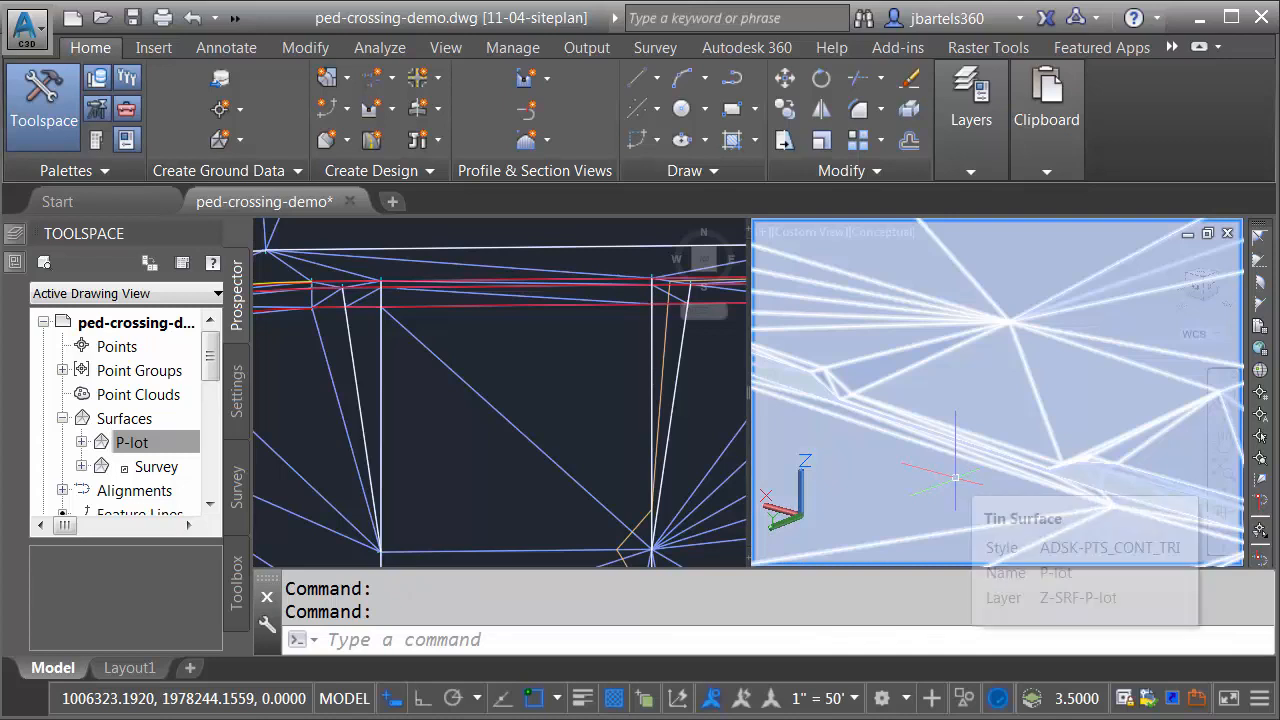
pyautogui.press('Escape')
pyautogui.press('Escape')
# Step: Freeze the layer of the P-lot surface by picking one of its triangle edges in the plan view
pyautogui.click(550, 393)
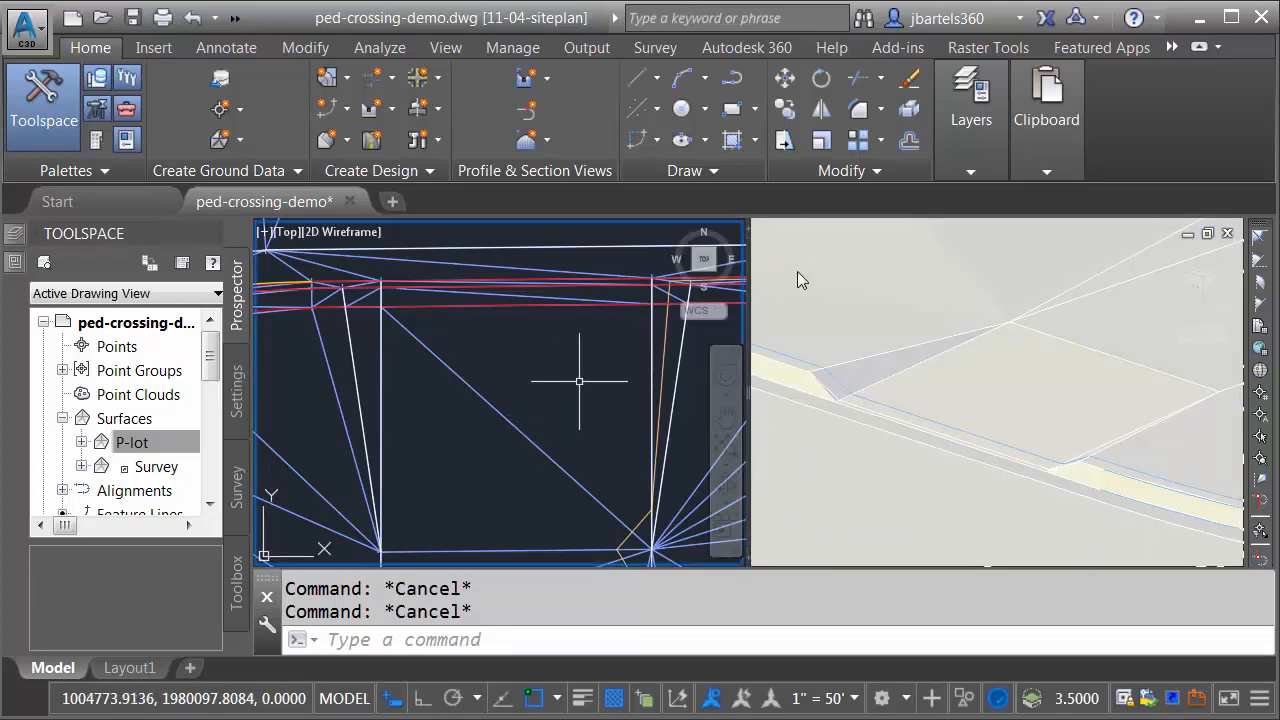
pyautogui.click(971, 172)
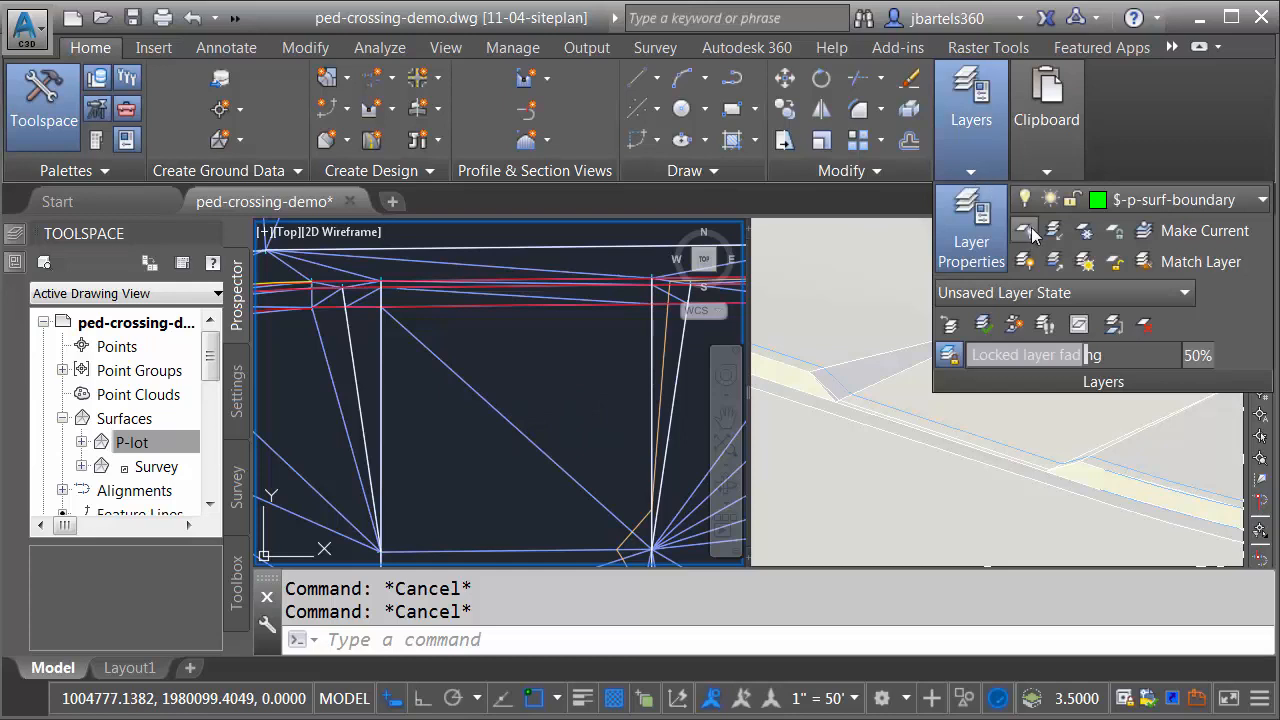
pyautogui.click(1085, 230)
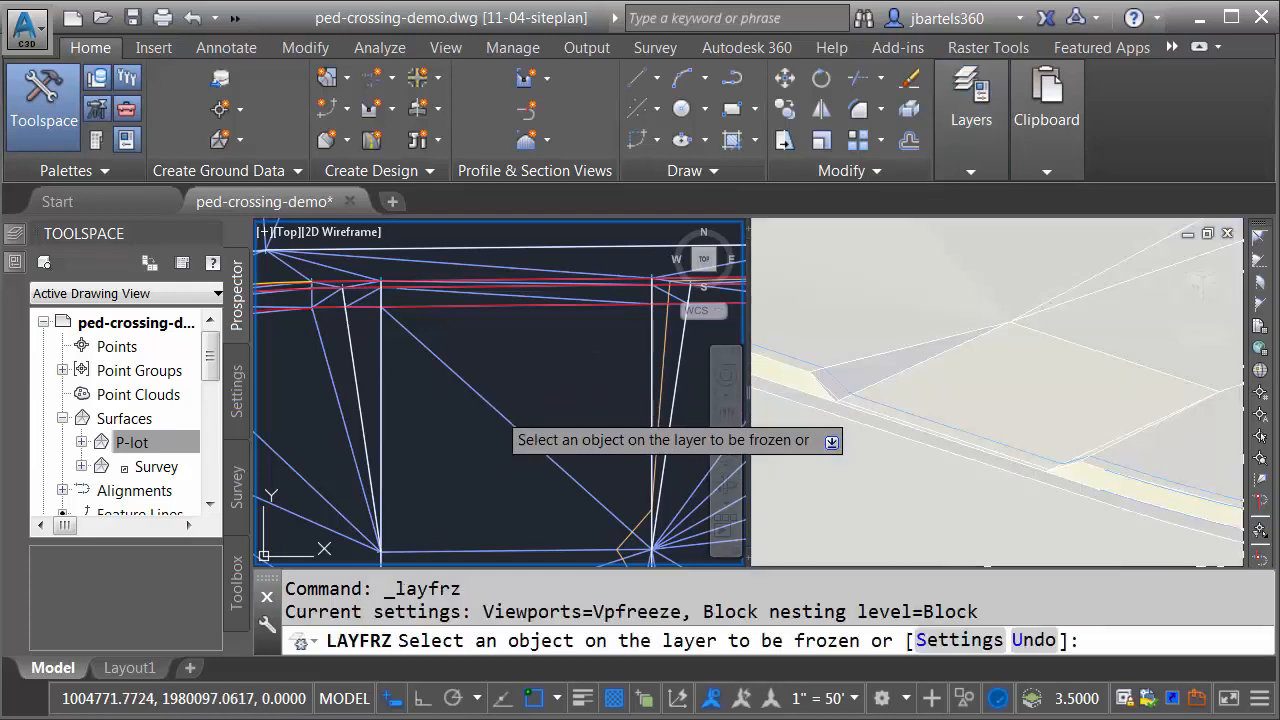
pyautogui.click(486, 408)
pyautogui.press('Escape')
pyautogui.press('Escape')
pyautogui.press('Escape')
# Step: Select the four crossing feature lines in the 3D view and move them from the site P-LOT-CG to the site <None>
pyautogui.click(940, 400)
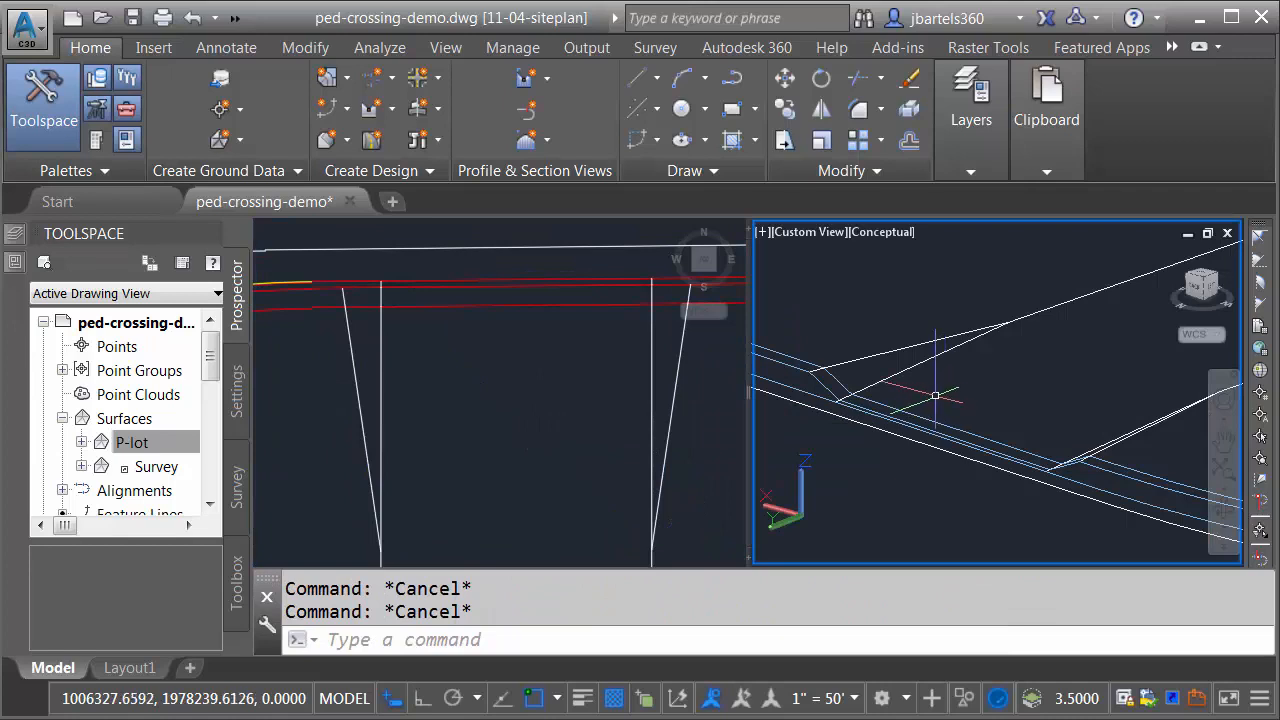
pyautogui.click(955, 372)
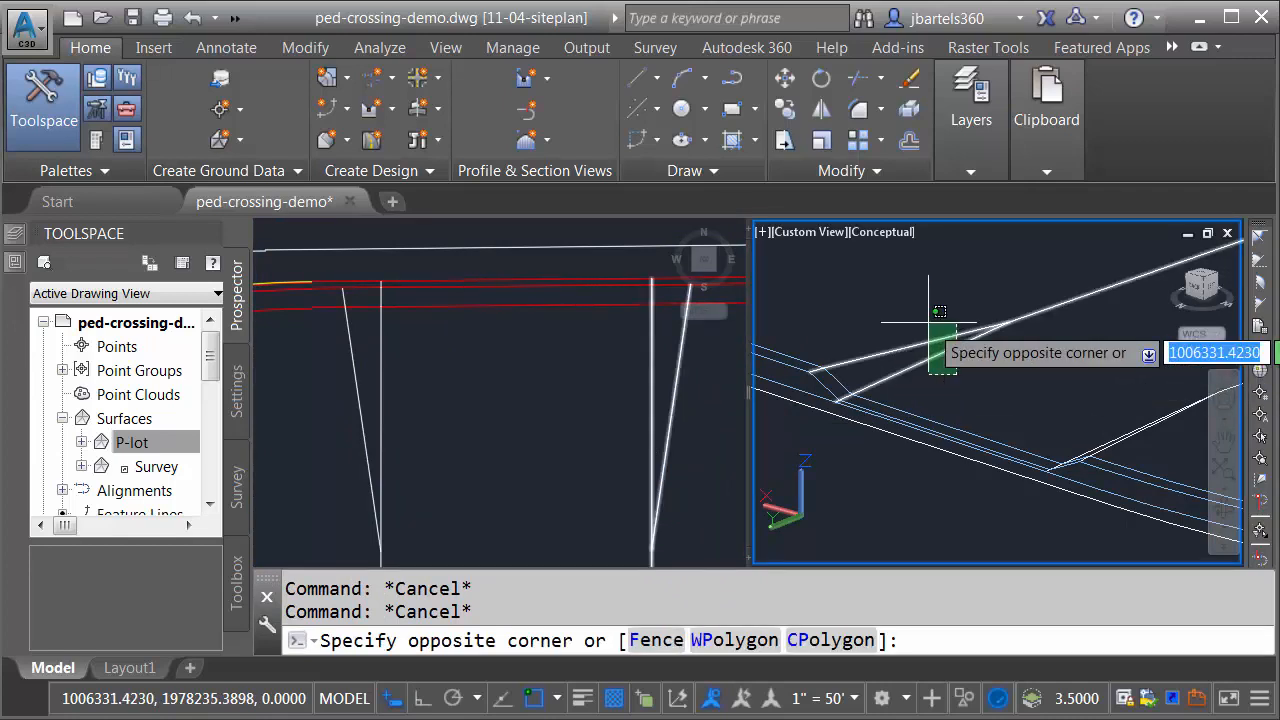
pyautogui.click(928, 320)
pyautogui.click(1127, 425)
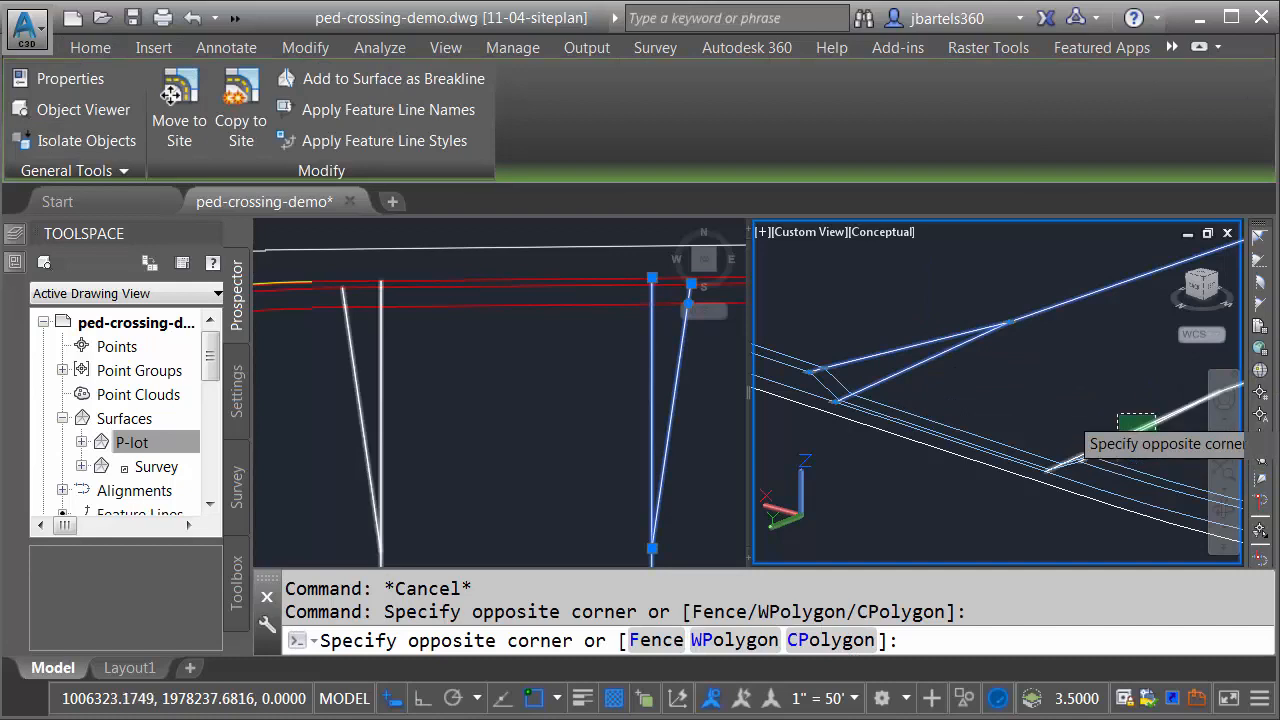
pyautogui.click(1068, 436)
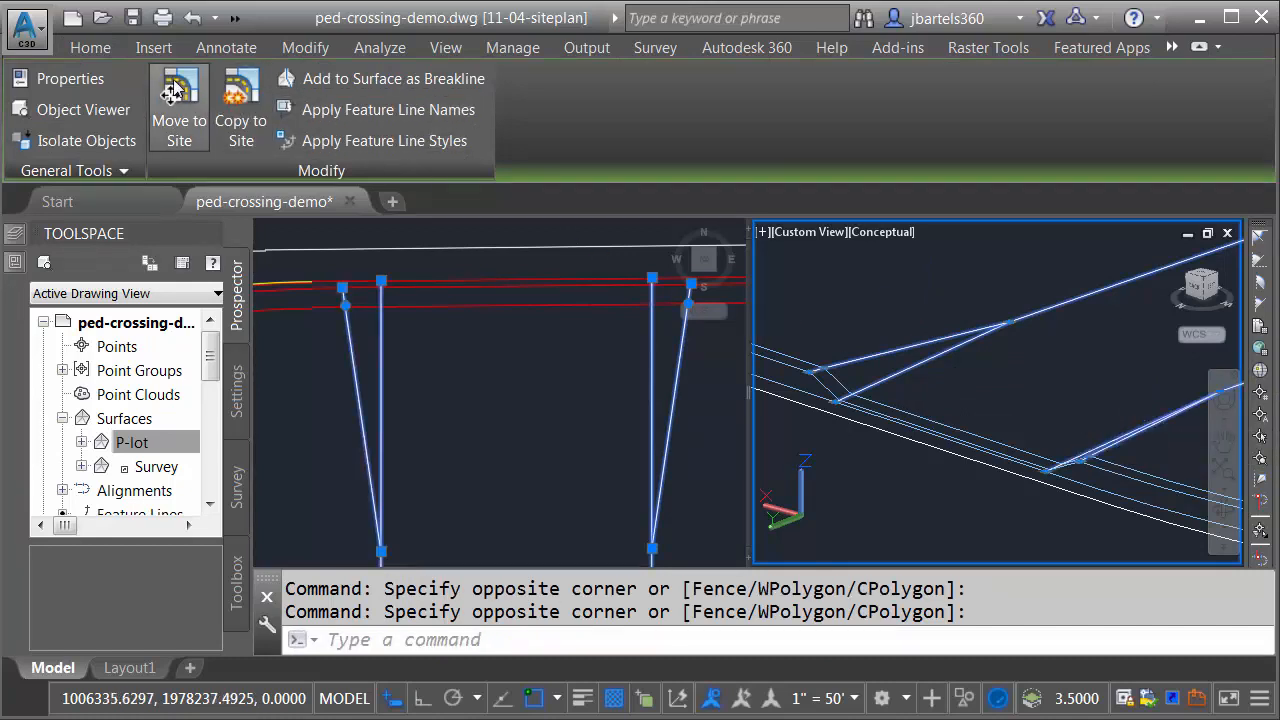
pyautogui.click(175, 90)
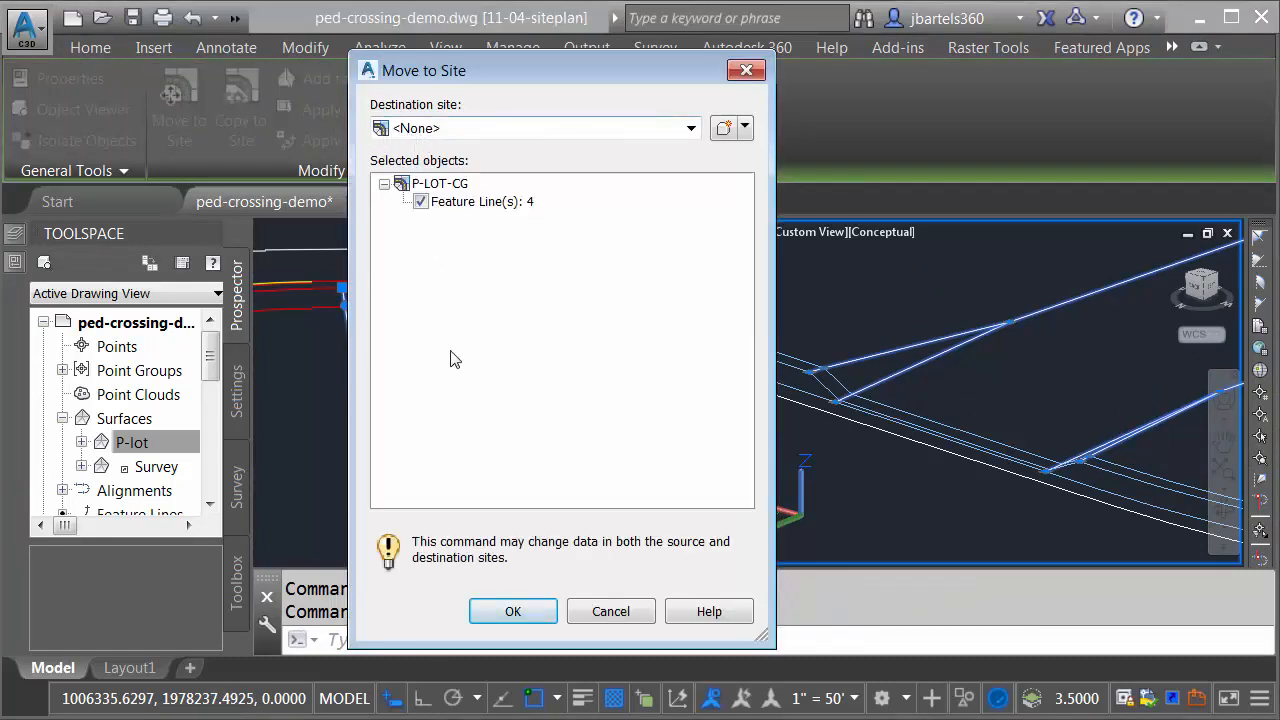
pyautogui.click(511, 614)
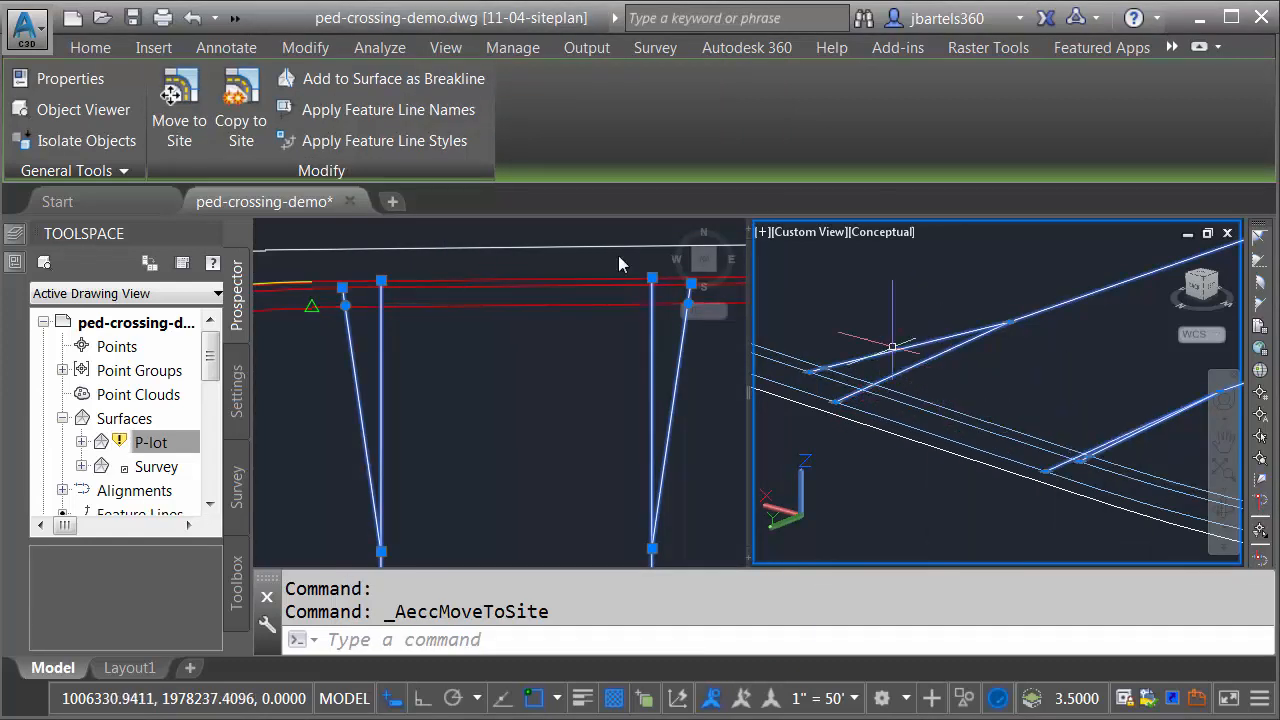
# Step: Move the same four feature lines back to the site P-LOT-CG and clear the selection
pyautogui.click(178, 97)
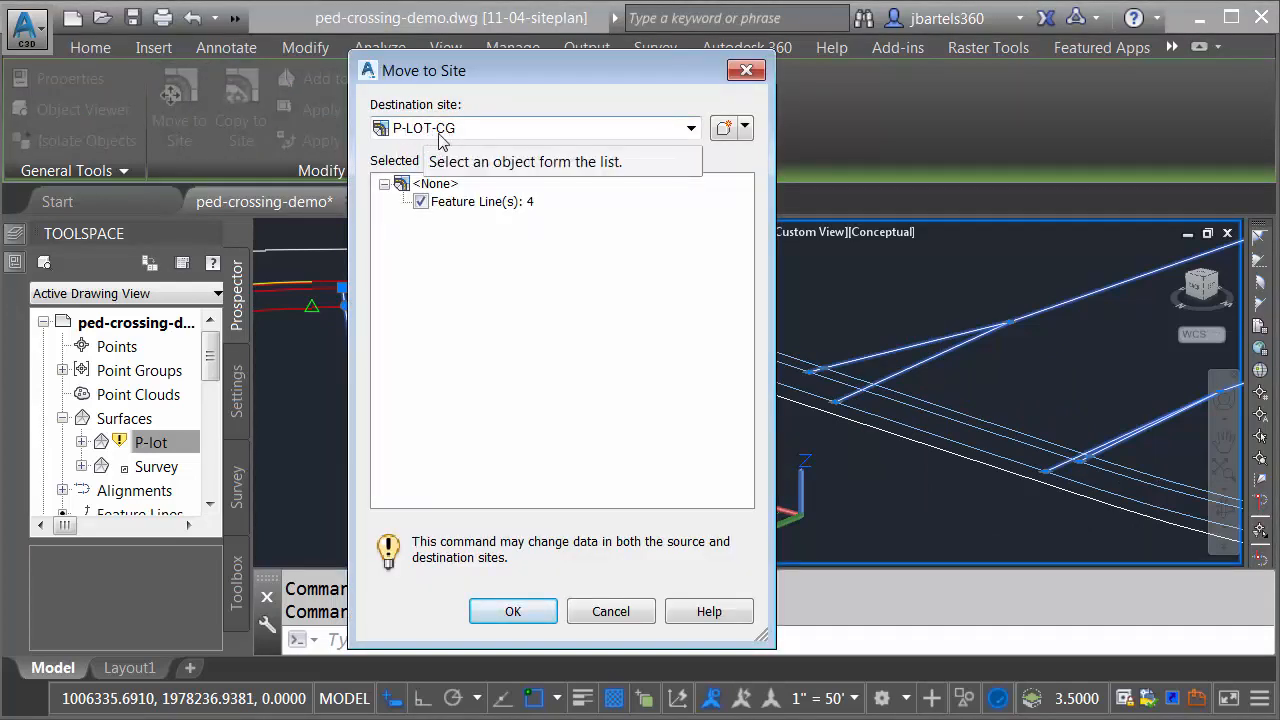
pyautogui.click(503, 612)
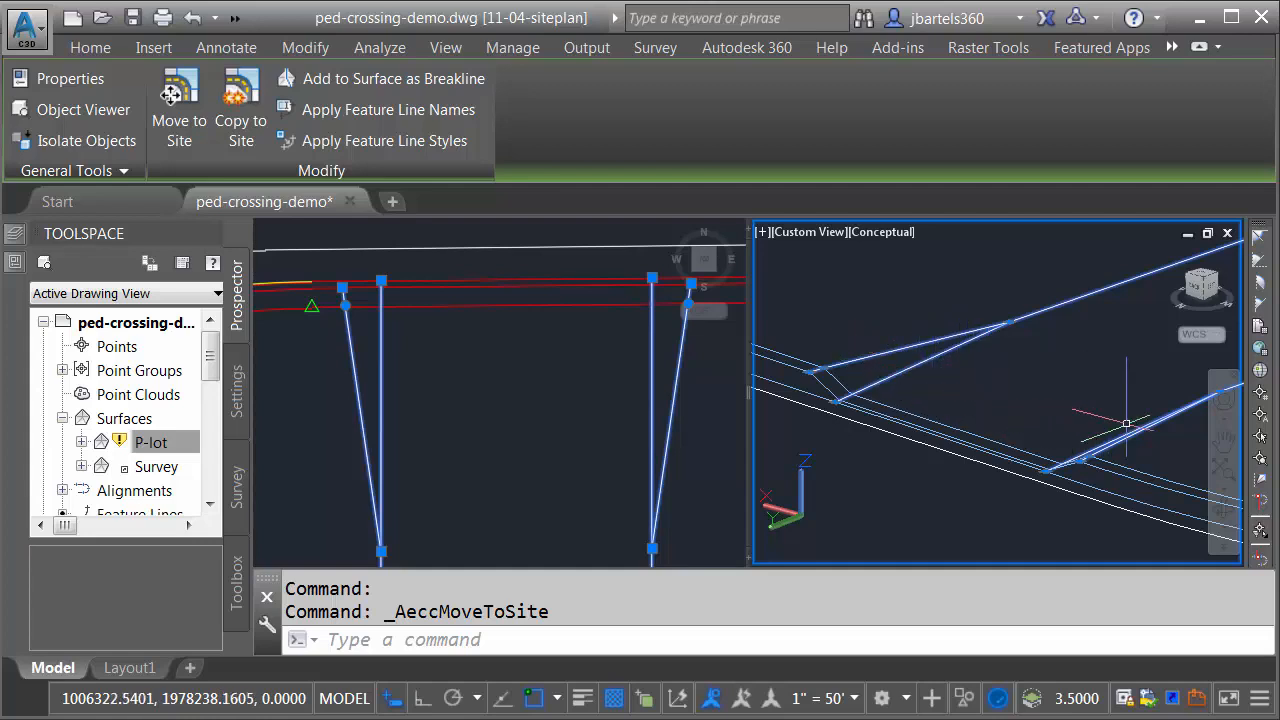
pyautogui.press('Escape')
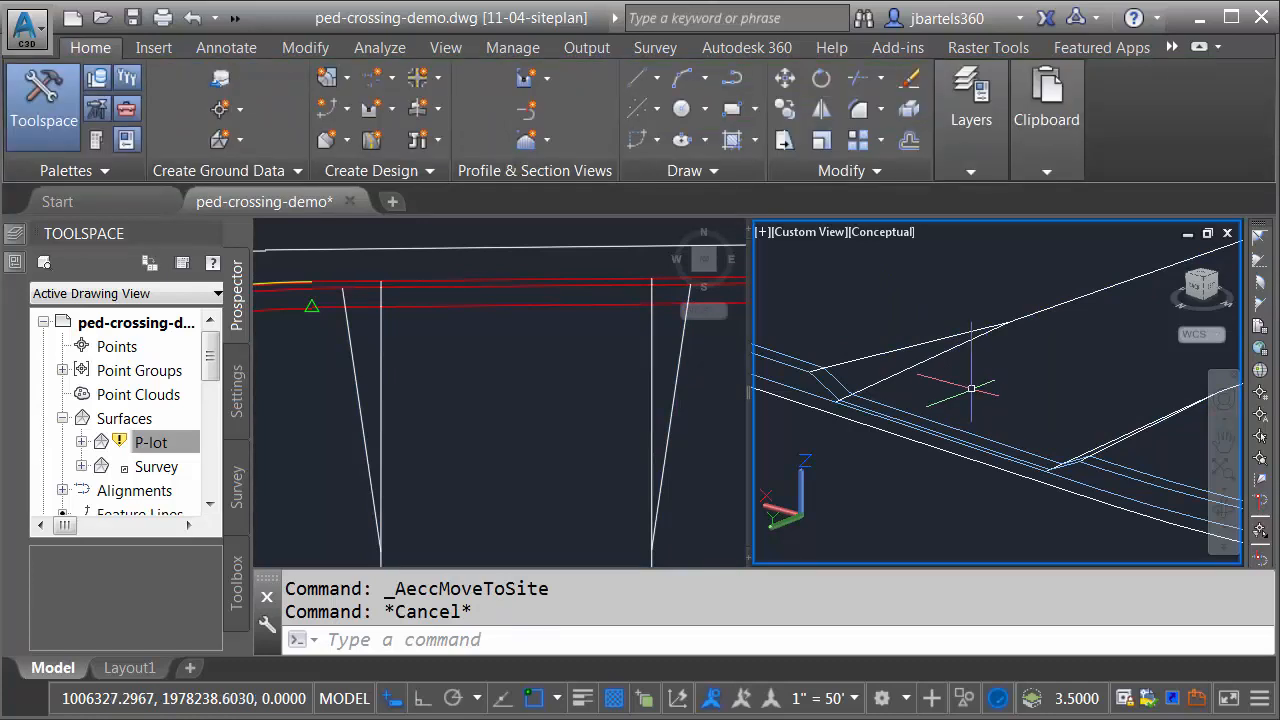
# Step: Restore the previous layer state to bring back the P-lot surface, and make the plan view active
pyautogui.click(970, 170)
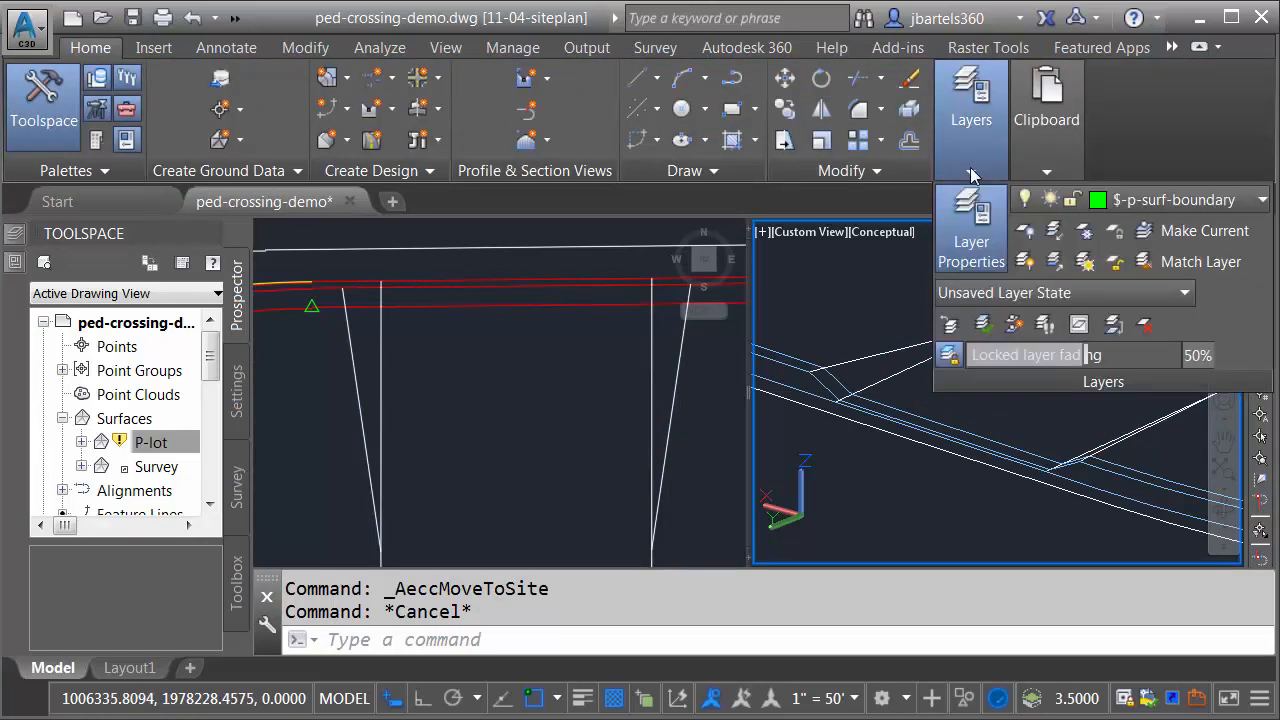
pyautogui.click(949, 326)
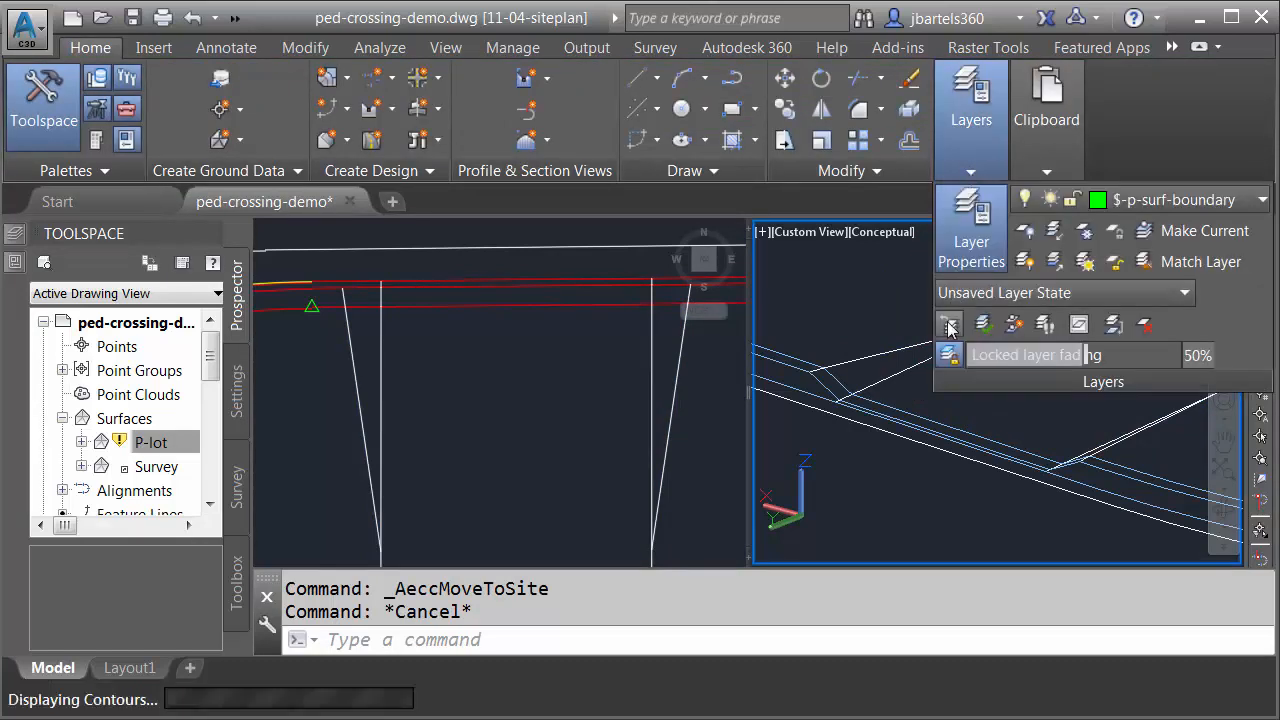
pyautogui.click(582, 394)
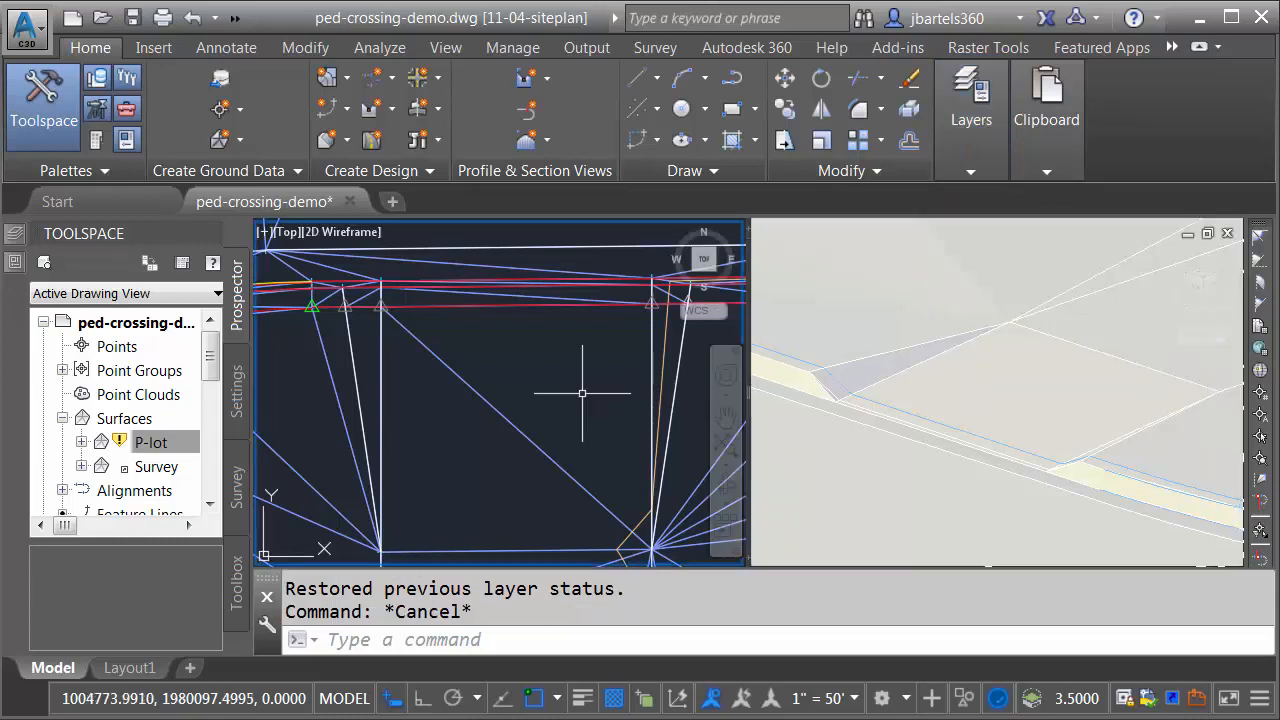